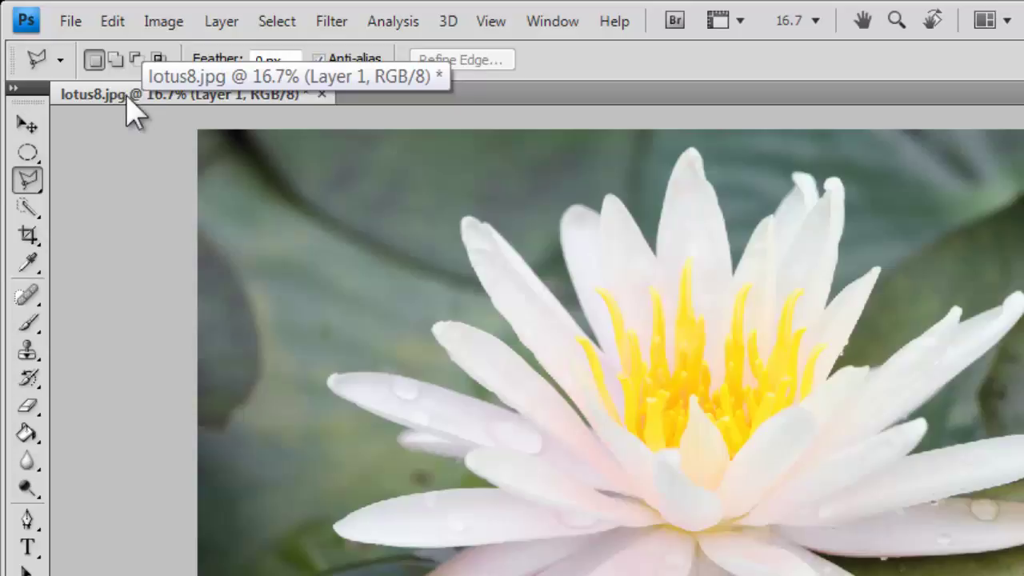
With the Move tool active, toggle the visibility of the two flower layers and select Background copy.
left_click(27, 126)
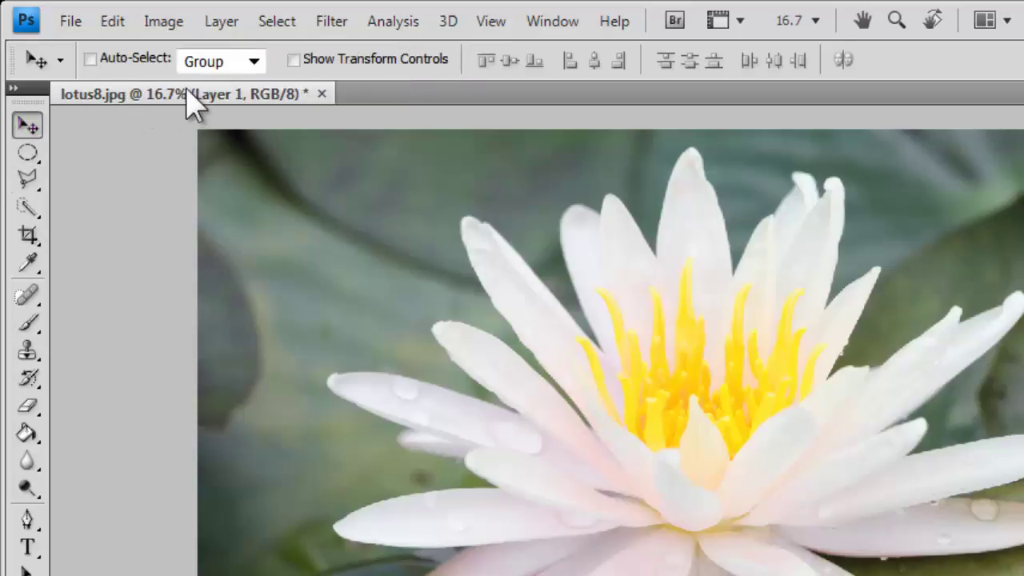
left_click_drag(179, 103, 129, 60)
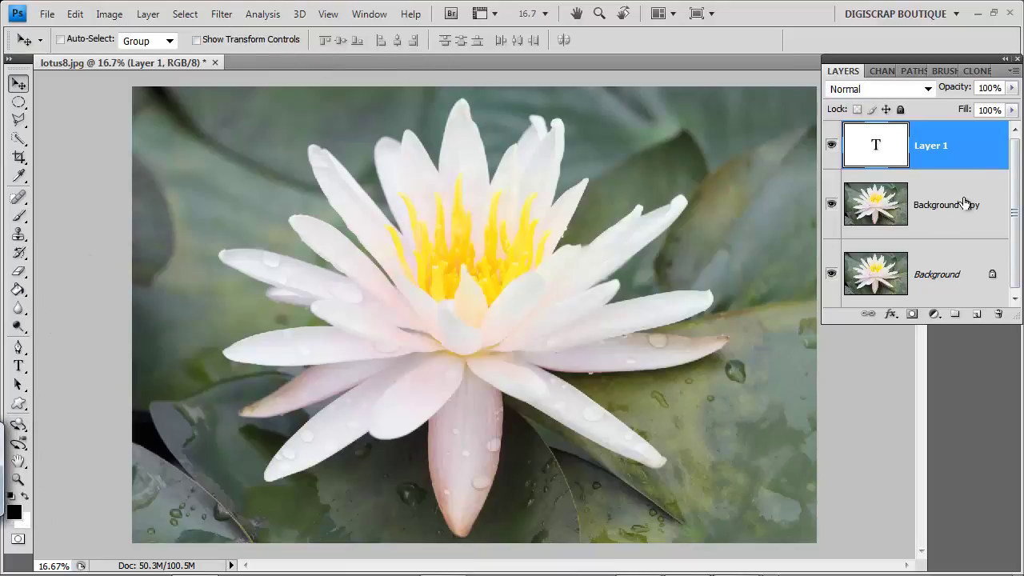
left_click(880, 204)
left_click(924, 280)
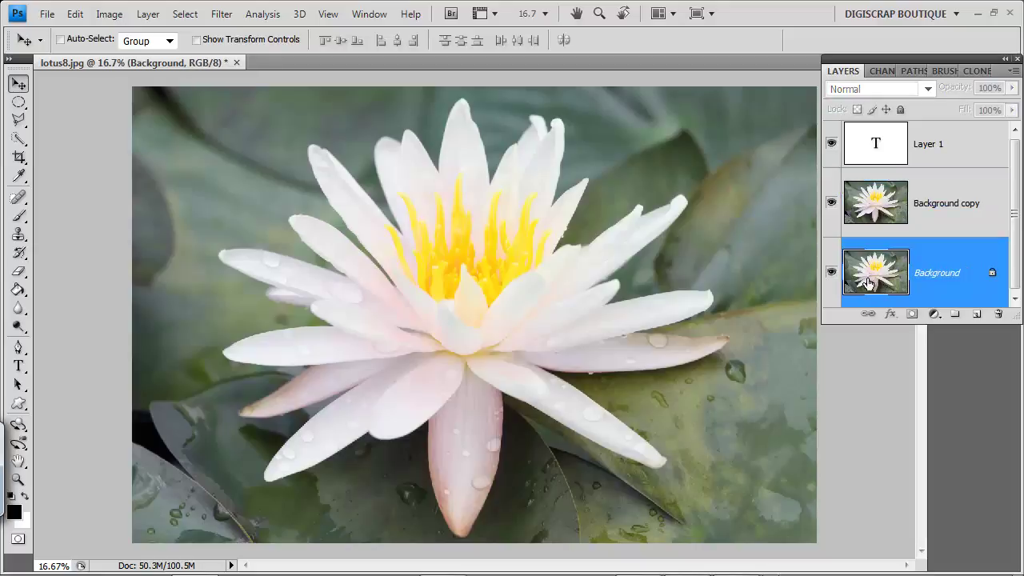
left_click(831, 272)
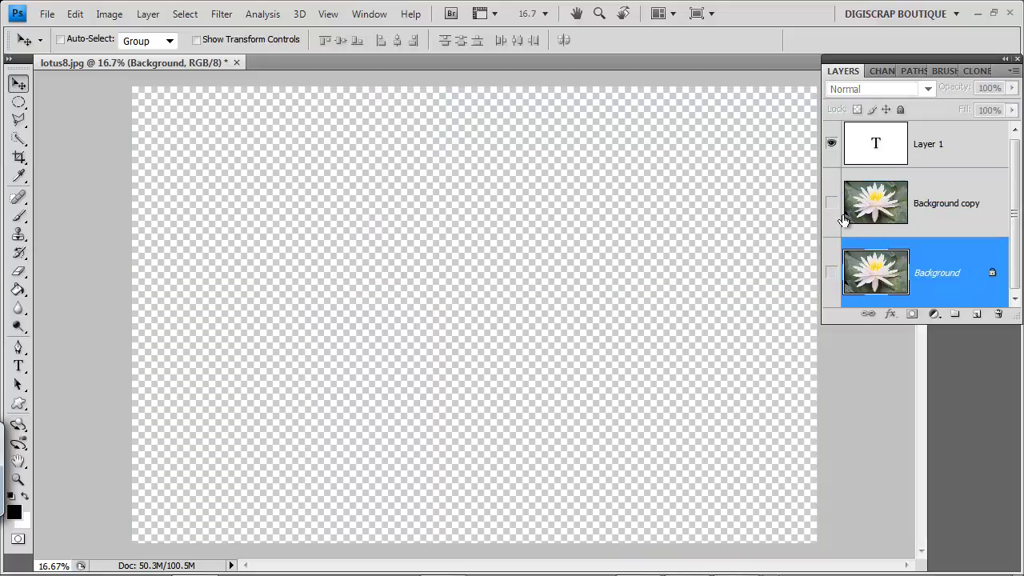
left_click(831, 272)
left_click(885, 214)
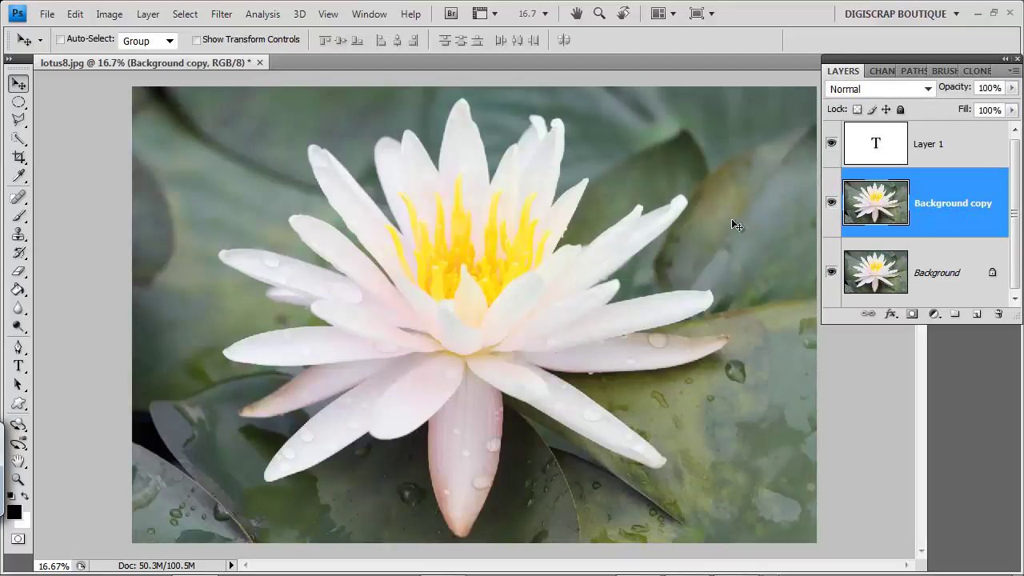
Marquee a tall rectangle over the flower's left petals on Background copy and move the selected pixels to the right.
left_click_drag(347, 222, 339, 441)
right_click(20, 104)
left_click(86, 104)
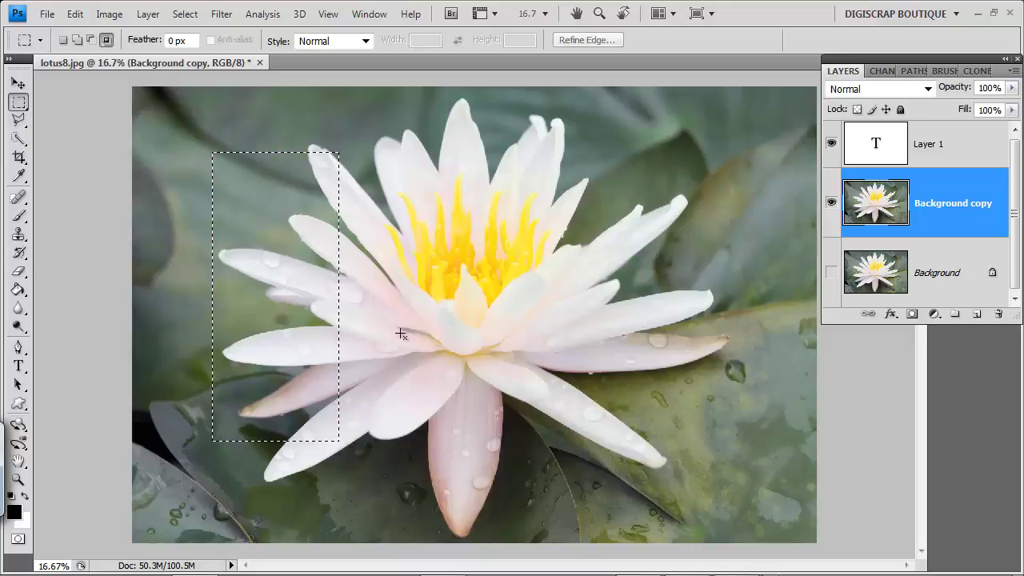
left_click(18, 84)
left_click_drag(248, 267, 440, 266)
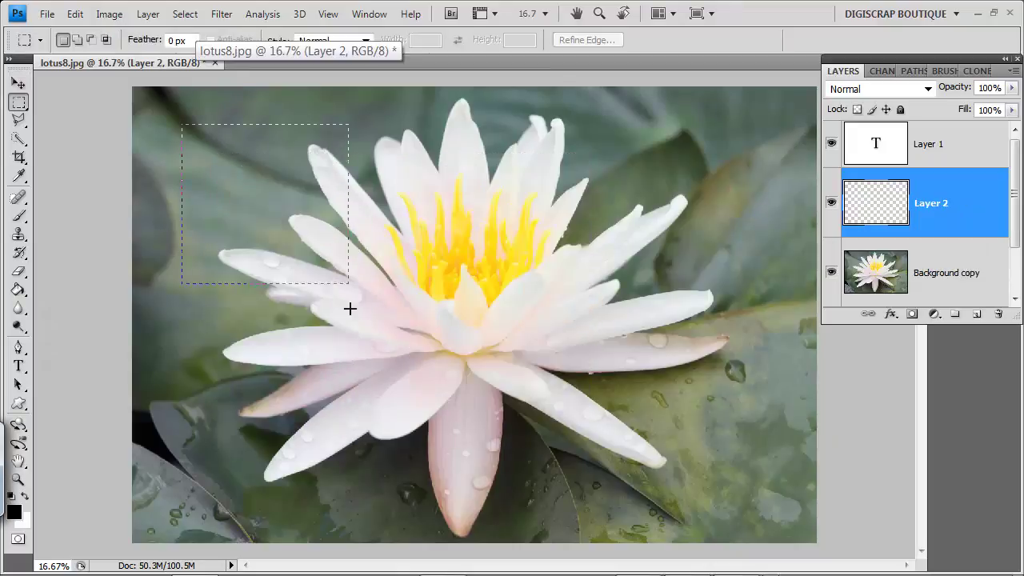
On the empty Layer 2, marquee a tall rectangle over the left petals, move its outline to the flower's centre, and deselect.
left_click_drag(349, 304, 352, 492)
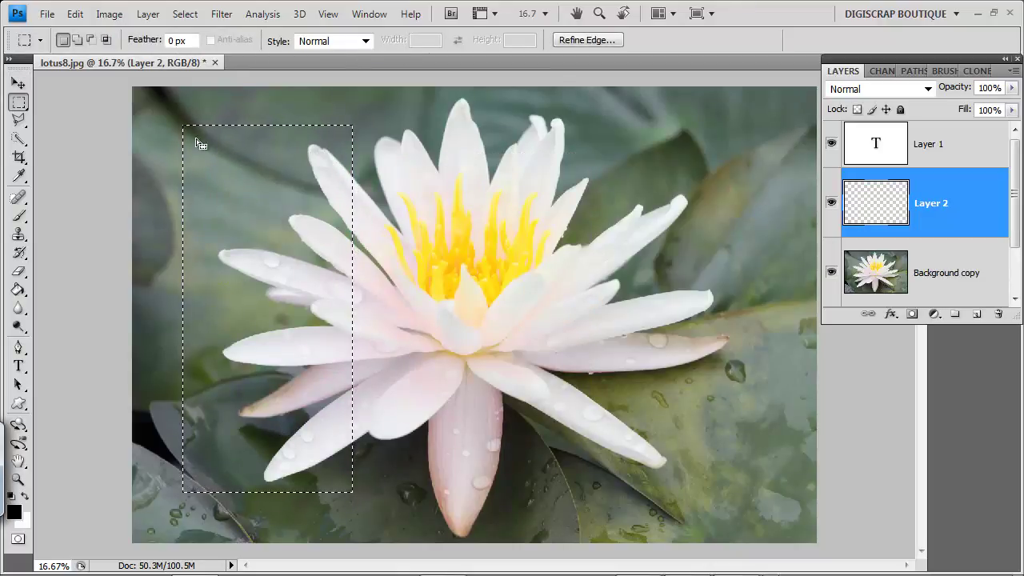
left_click_drag(272, 447, 470, 456)
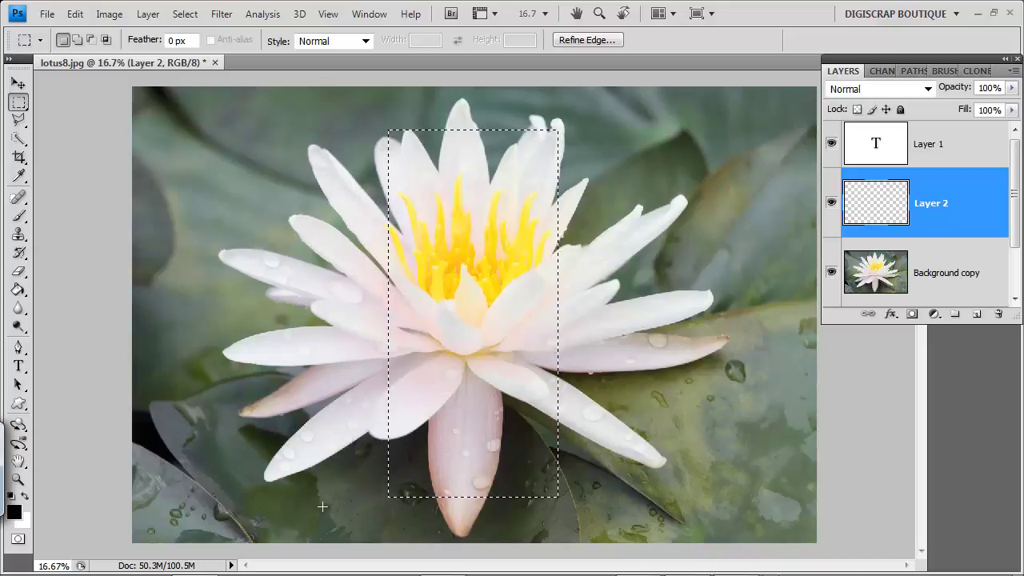
left_click(952, 276)
key("ctrl+d")
Show the bottom flower layer as an unlocked layer and shift Background copy to the right with the Move tool.
left_click(17, 83)
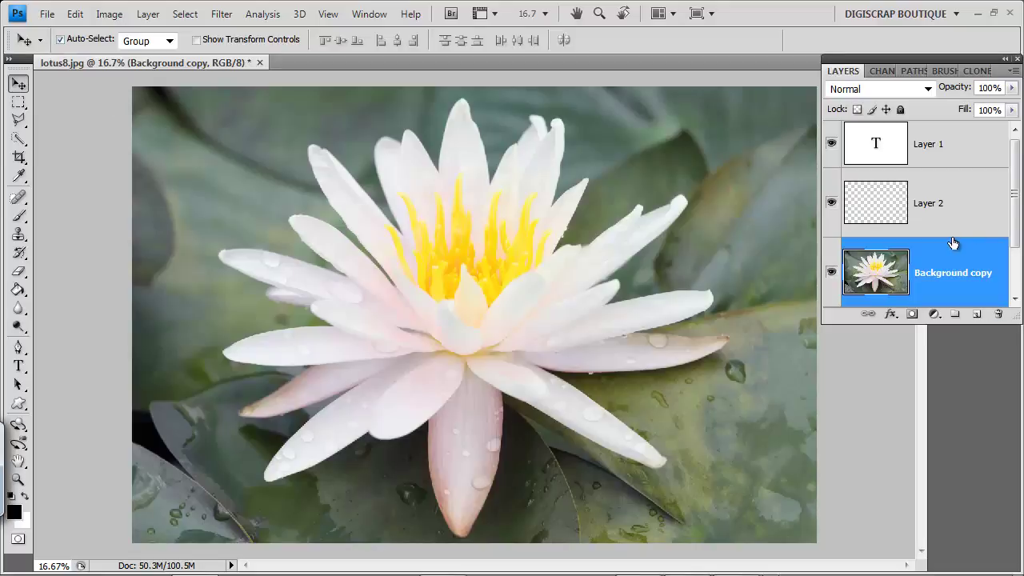
left_click_drag(1009, 210, 1019, 268)
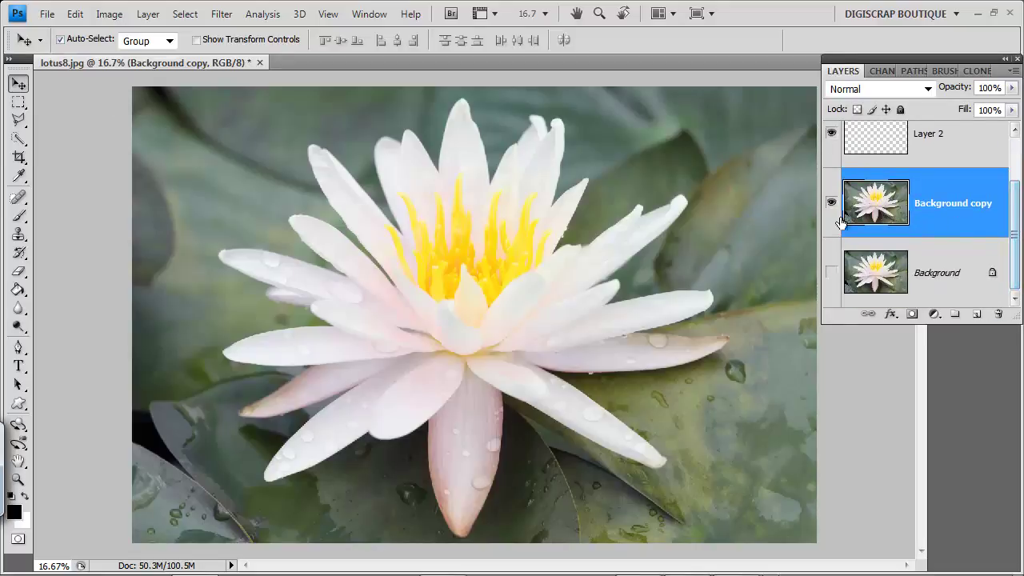
left_click(831, 272)
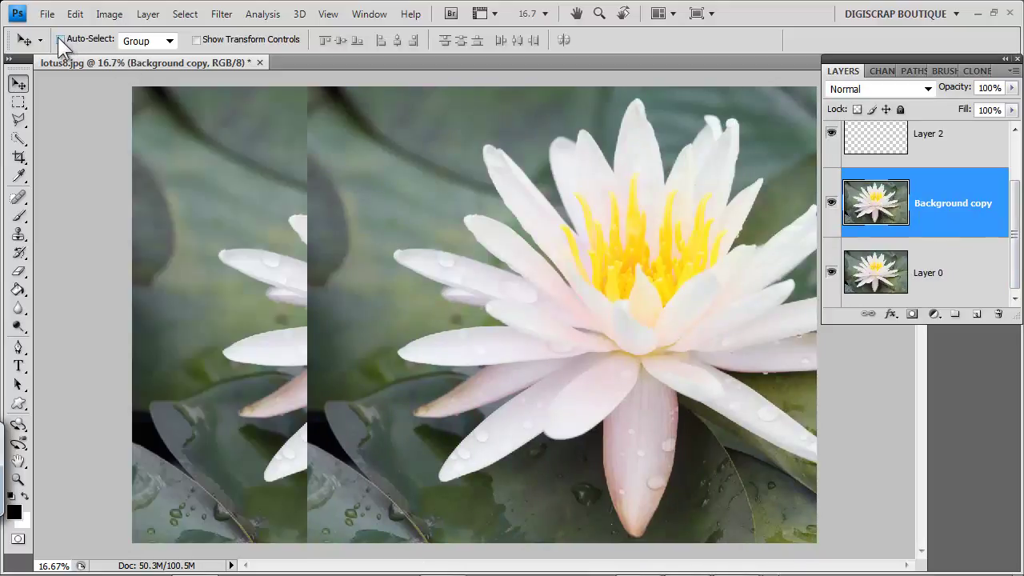
Pick Layer 0 and Background copy alternately on the canvas with Auto-Select, and toggle Auto-Select off and on.
left_click(233, 340)
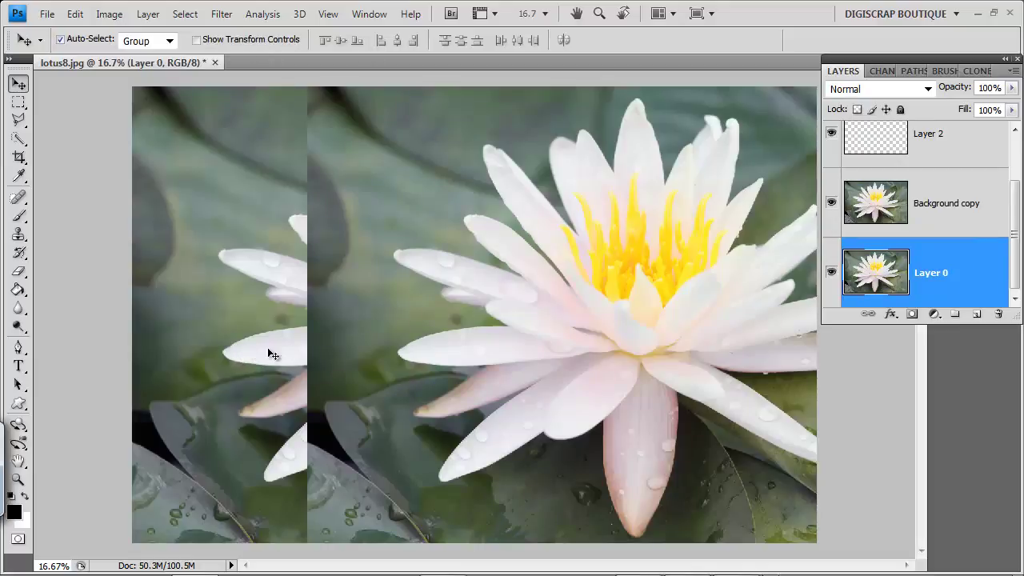
left_click(636, 265)
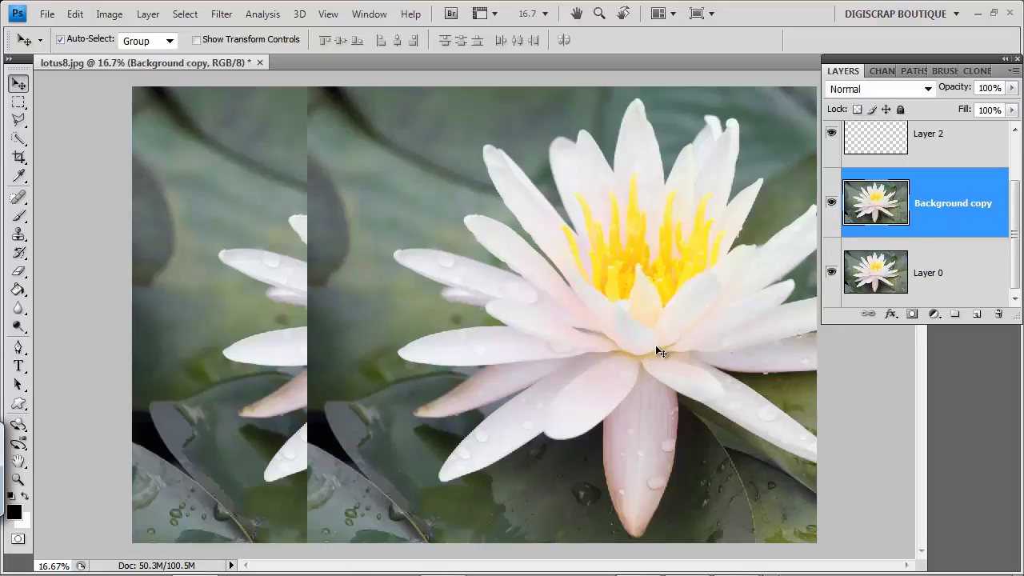
left_click(192, 338)
left_click(491, 355)
left_click(61, 40)
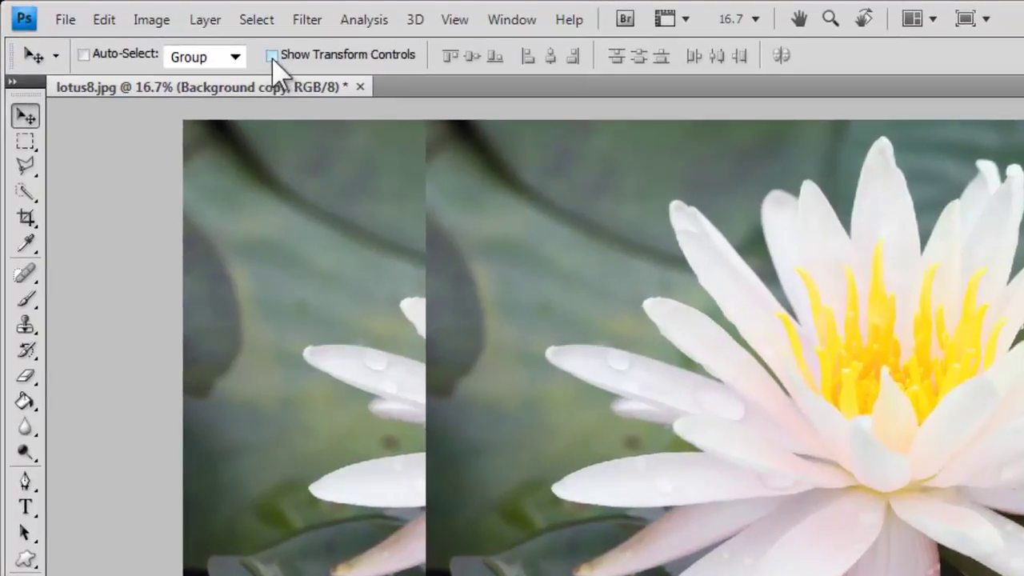
left_click(83, 55)
Toggle Show Transform Controls and try scaling and moving Background copy with its transform box.
left_click(272, 57)
left_click(272, 56)
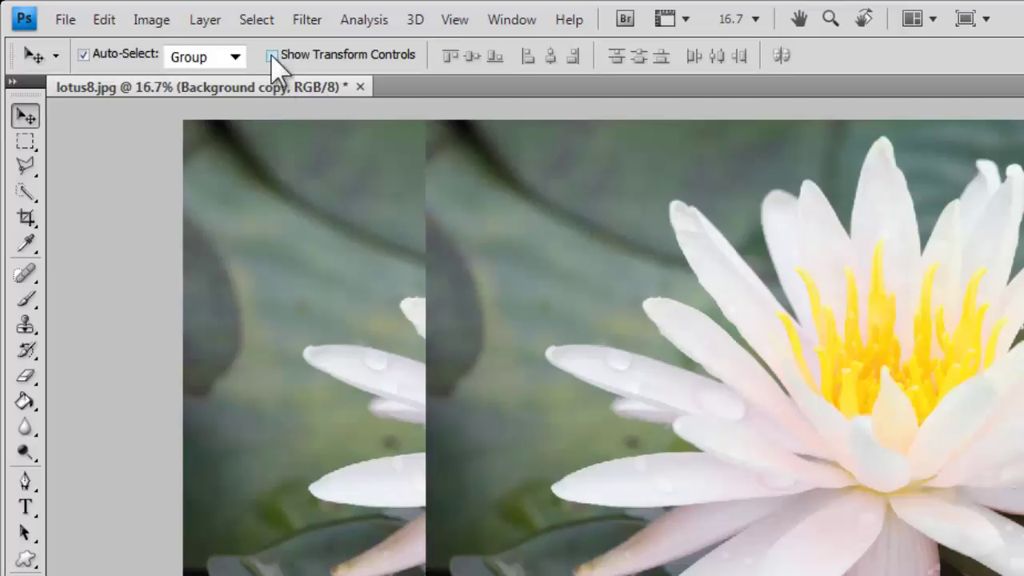
left_click(273, 56)
left_click_drag(423, 121, 734, 352)
left_click_drag(795, 485, 632, 400)
key("Escape")
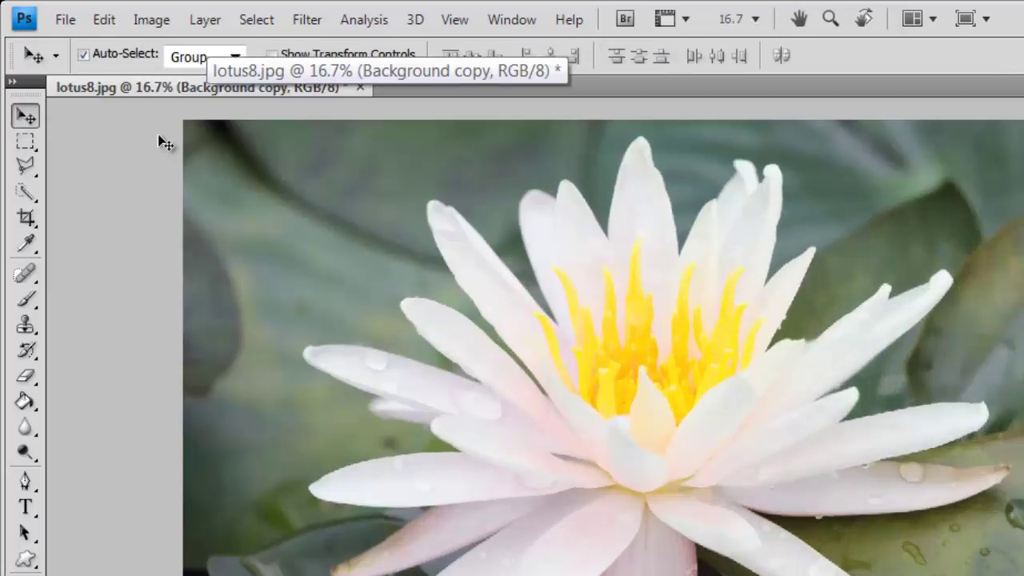
Draw a wide rectangular selection across the flower's upper half on Background copy and copy it to a new layer.
left_click(23, 144)
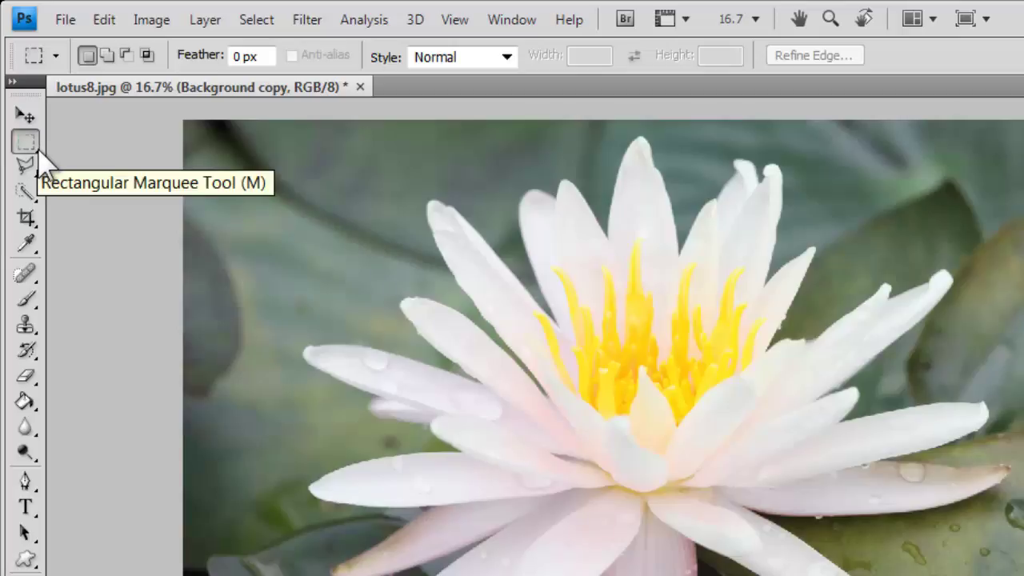
left_click(36, 152)
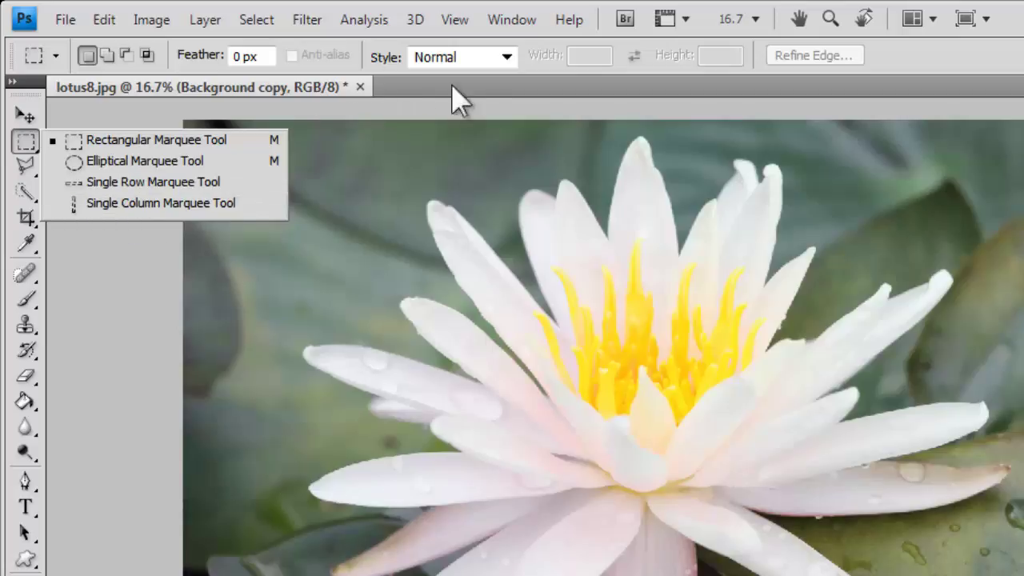
left_click(80, 143)
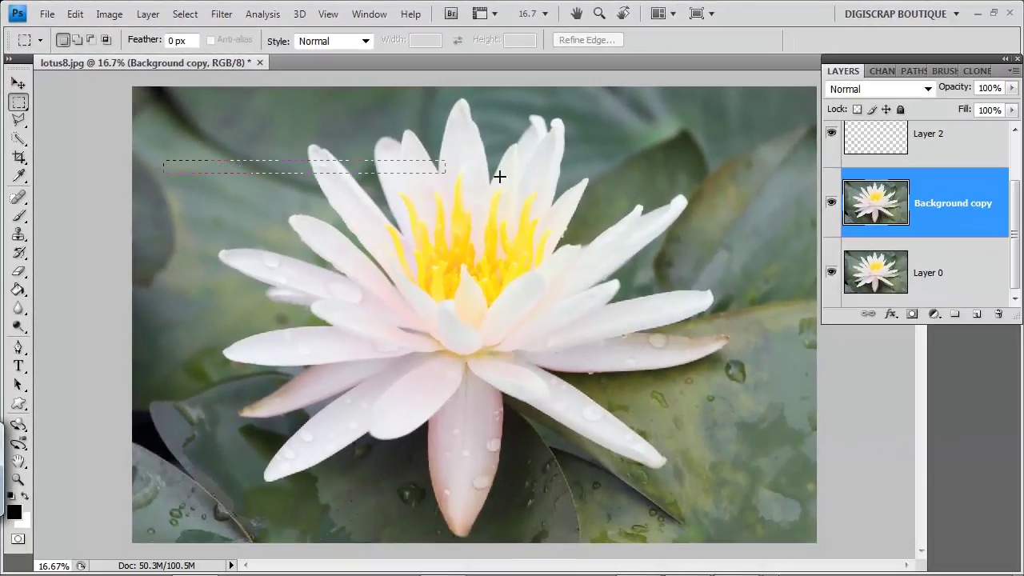
left_click_drag(499, 176, 771, 330)
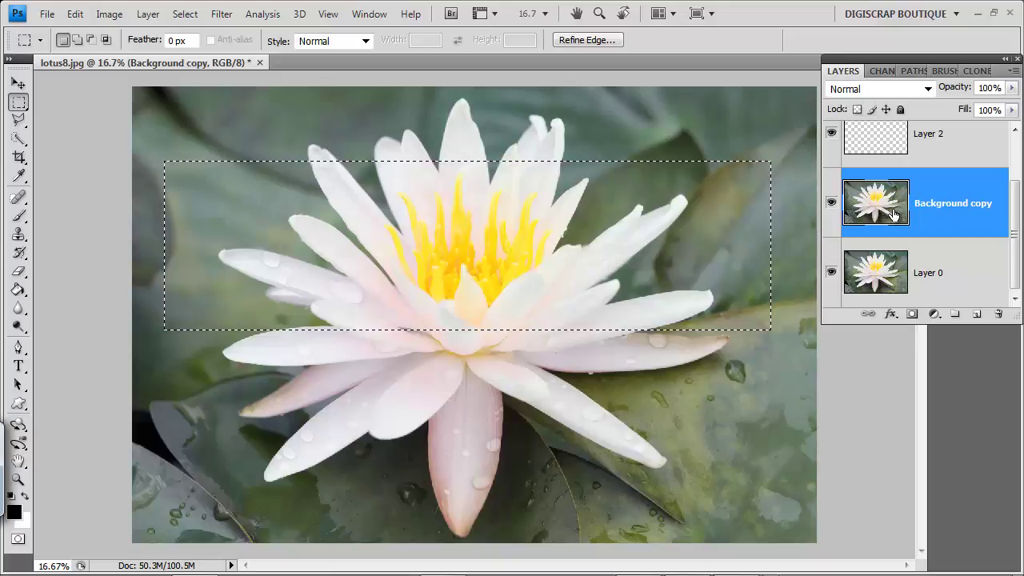
right_click(491, 278)
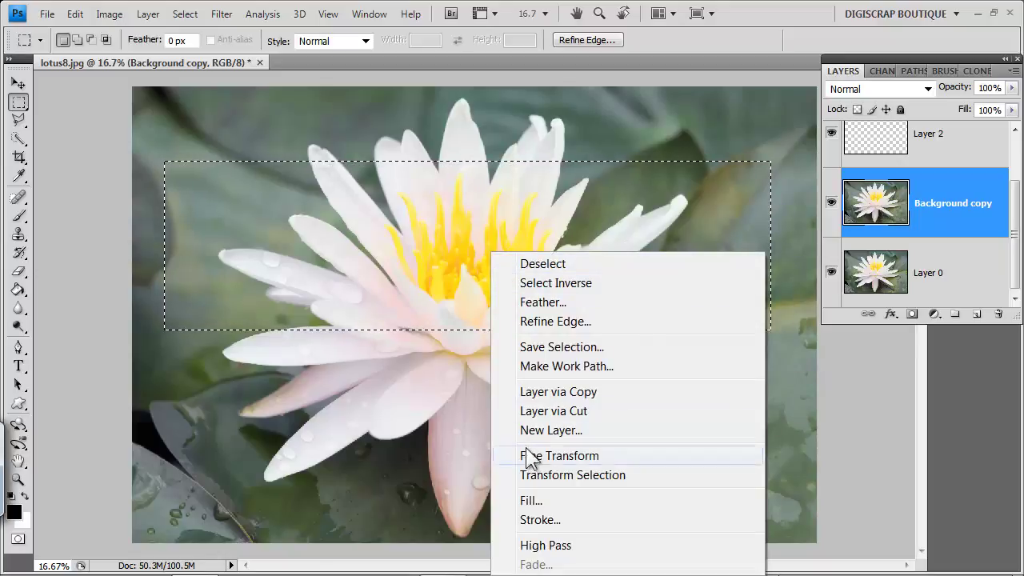
left_click(567, 392)
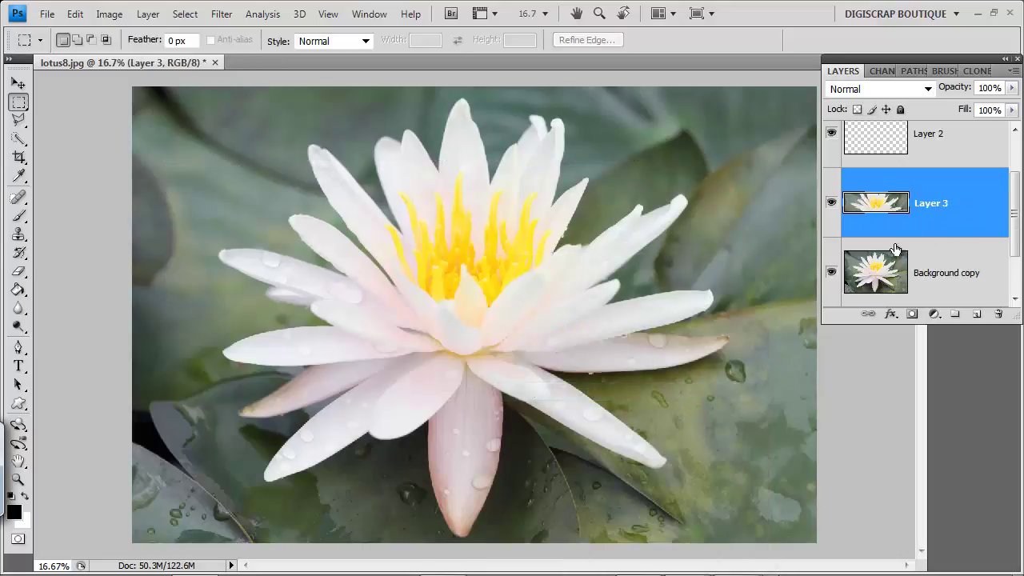
Hide the rectangular cutout on Layer 3 and the bottom Layer 0, leaving Background copy visible.
left_click(831, 273)
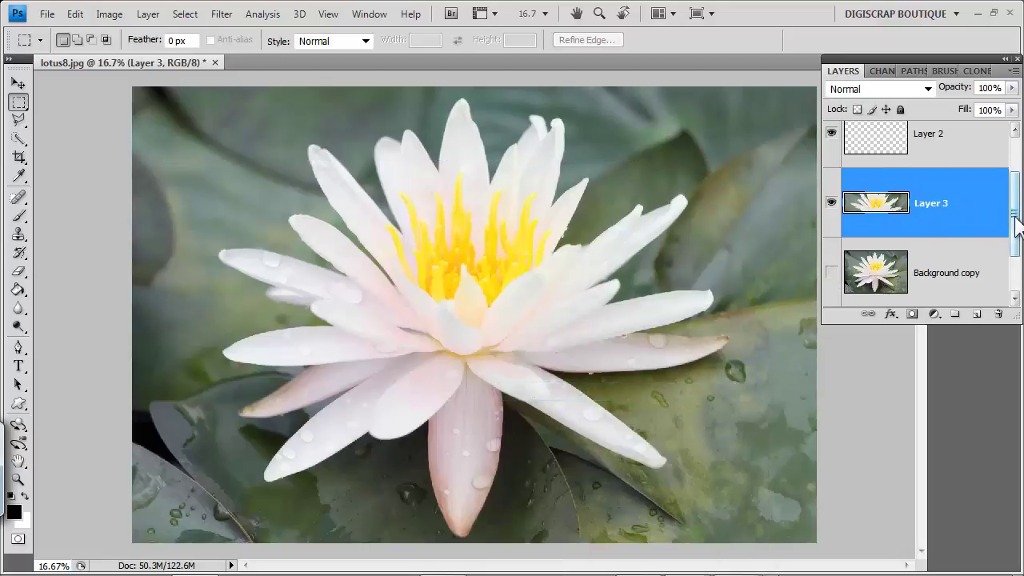
left_click_drag(1015, 211, 1015, 242)
left_click(831, 273)
left_click(832, 133)
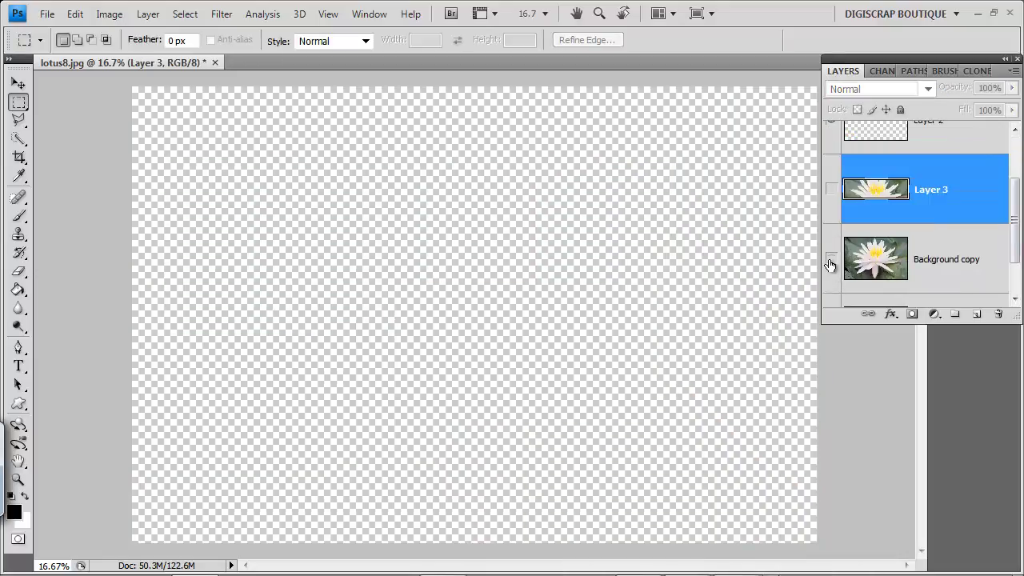
left_click(831, 260)
left_click_drag(1014, 229, 1011, 253)
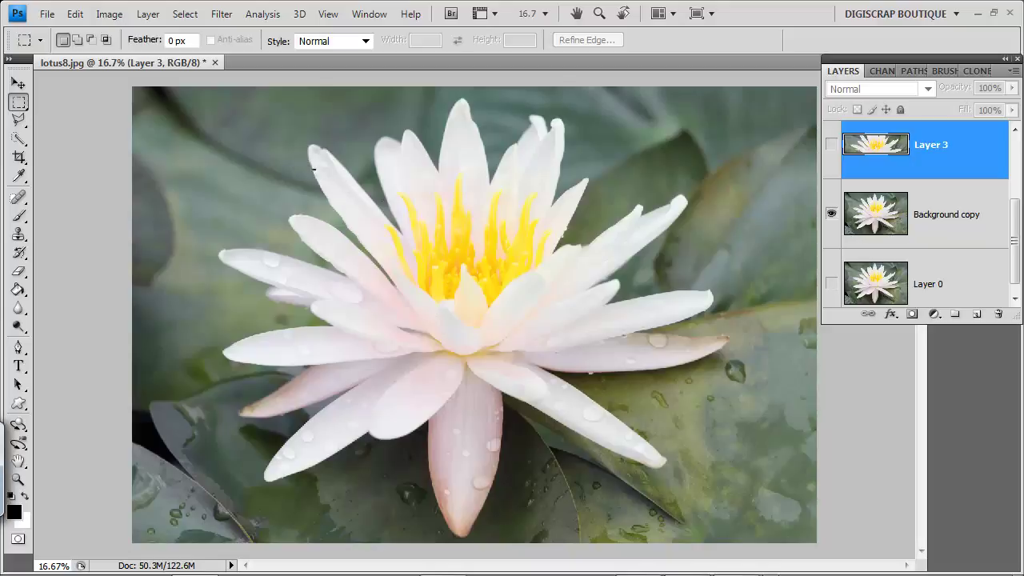
Draw a square selection over the flower's centre and try to copy it while the hidden Layer 3 is active.
left_click_drag(446, 239, 928, 501)
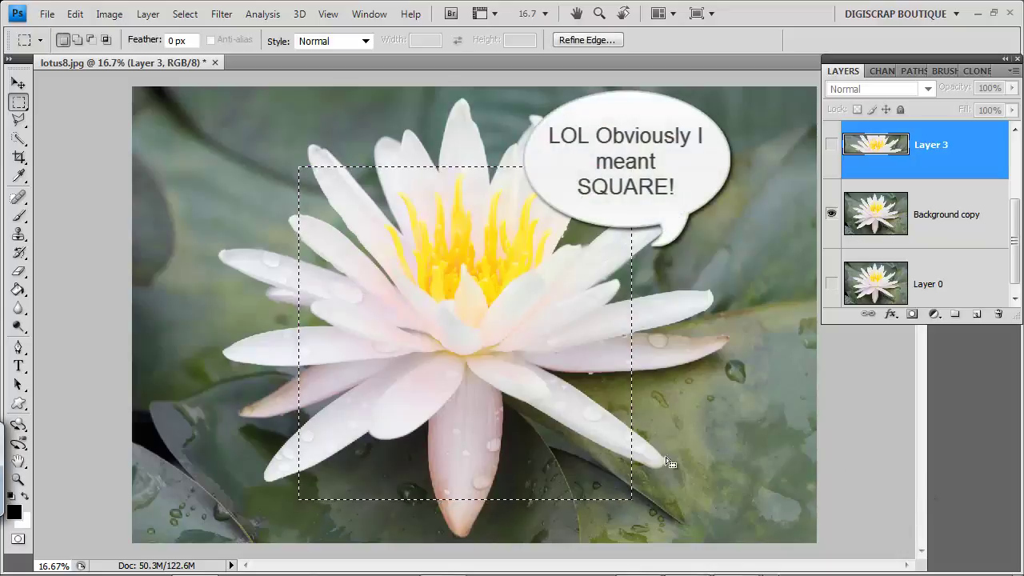
key("ctrl+j")
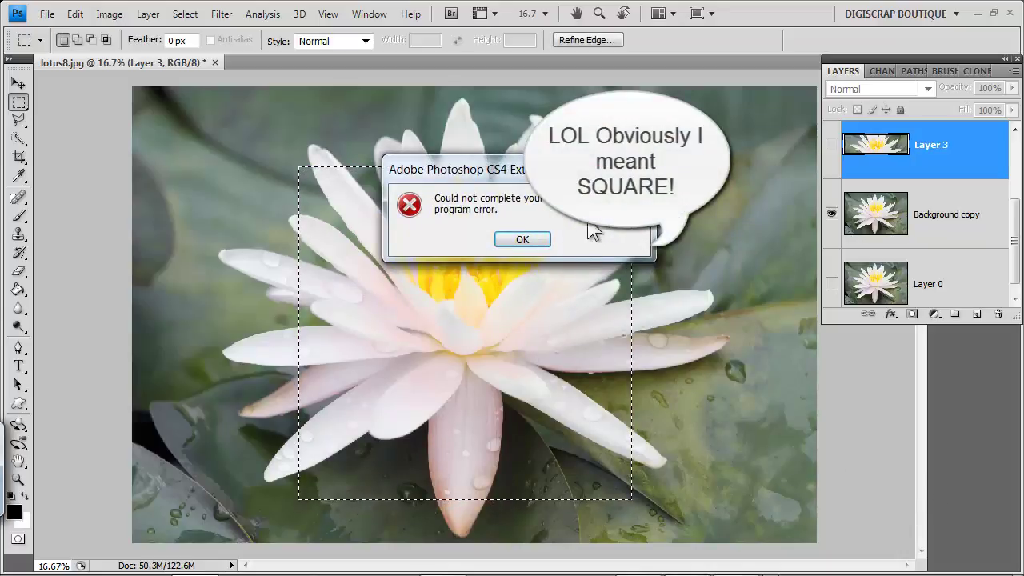
left_click(538, 237)
Make Background copy active, move the square selection slightly up, and copy the selected area to a new layer.
key("alt+bracketleft")
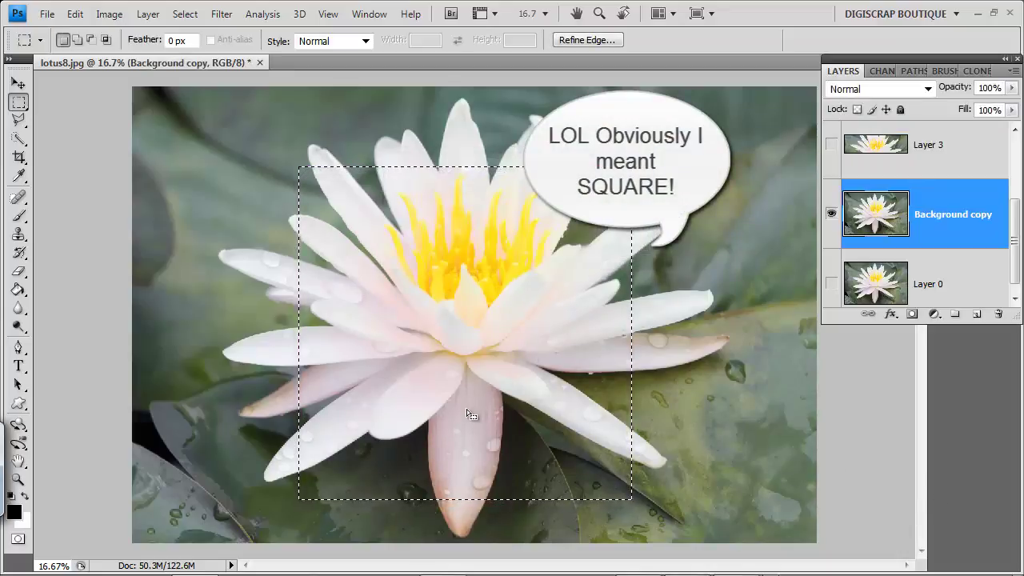
left_click_drag(456, 418, 453, 383)
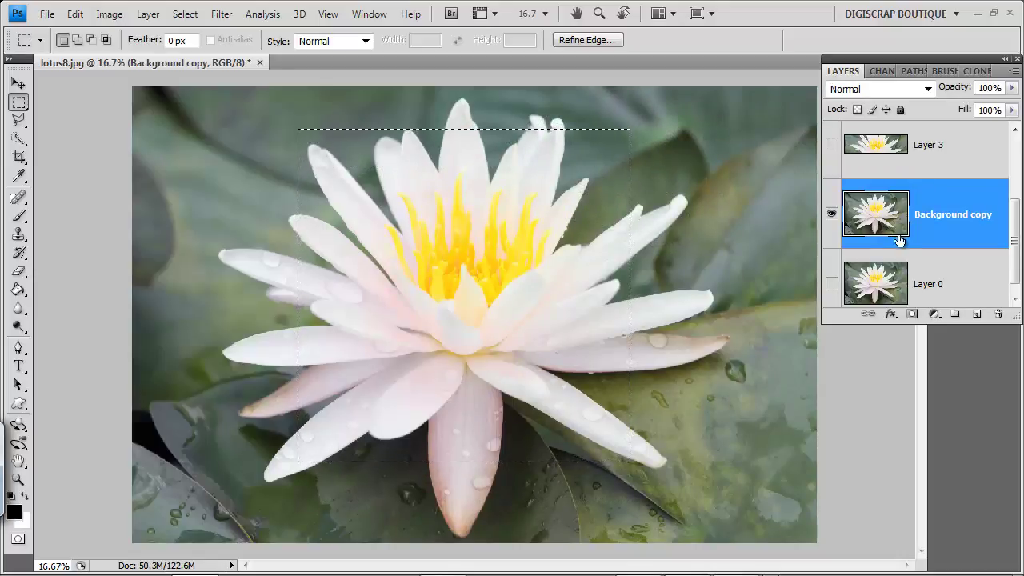
right_click(477, 365)
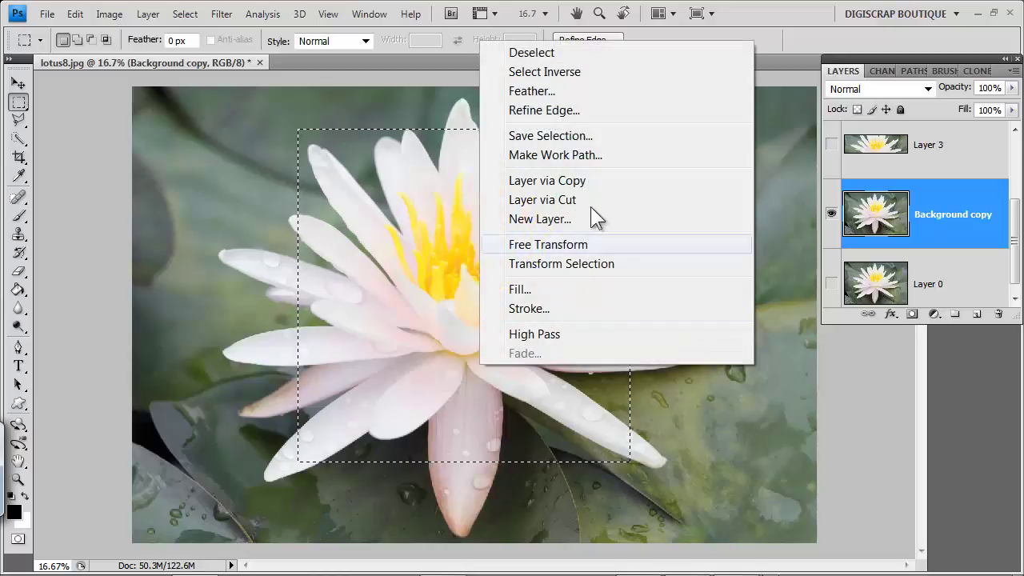
left_click(594, 180)
View the square cutout alone, hide it, and show Background copy again.
left_click(831, 283)
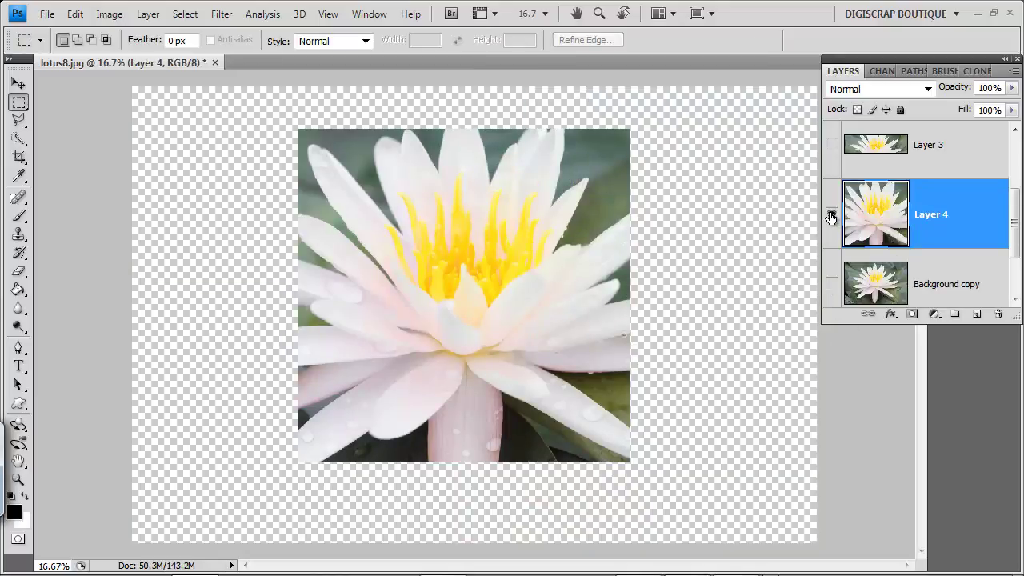
left_click(831, 214)
left_click(831, 284)
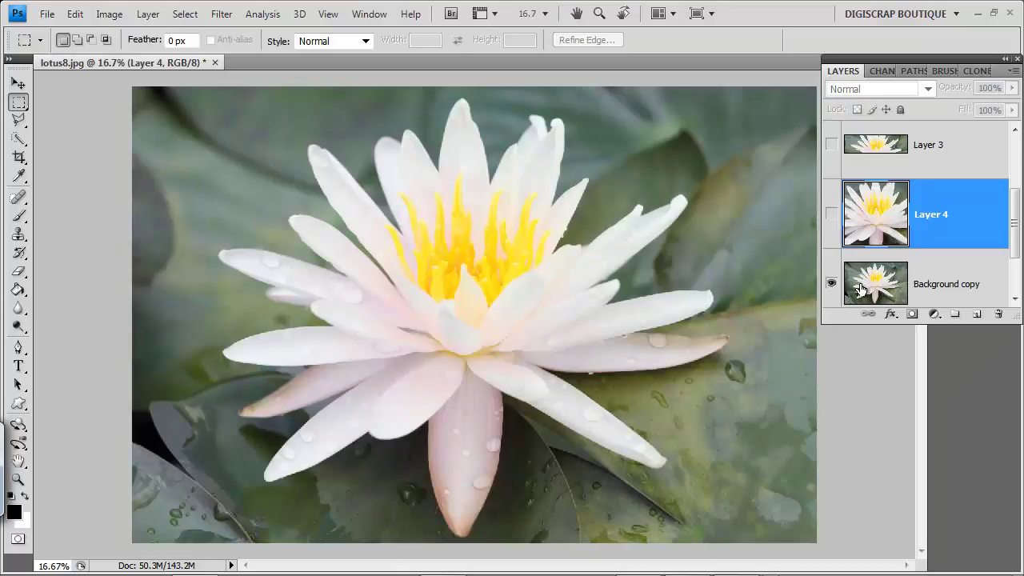
Draw a wide elliptical selection around the flower and copy that area of Background copy to a new layer.
left_click(19, 103)
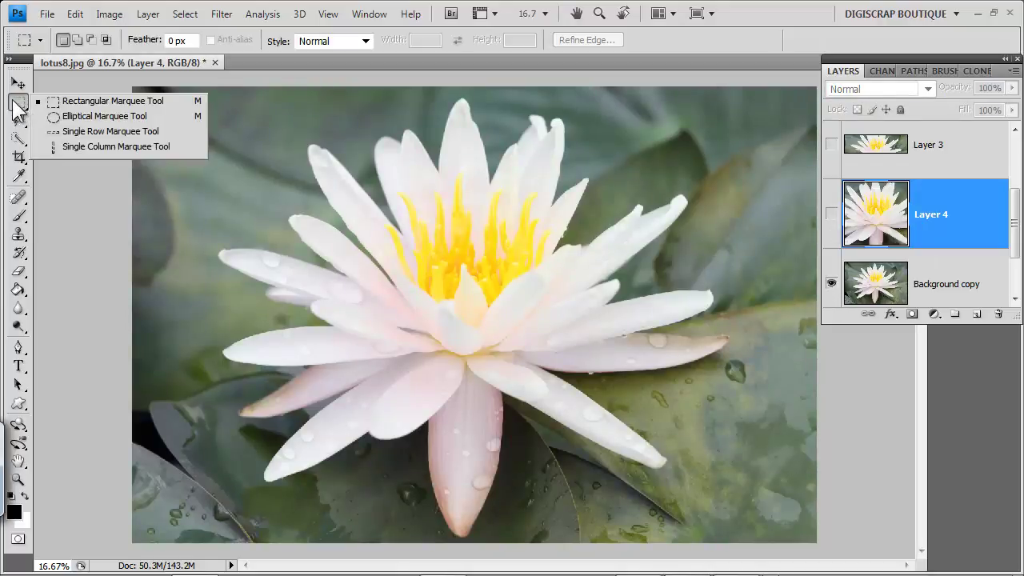
left_click(67, 118)
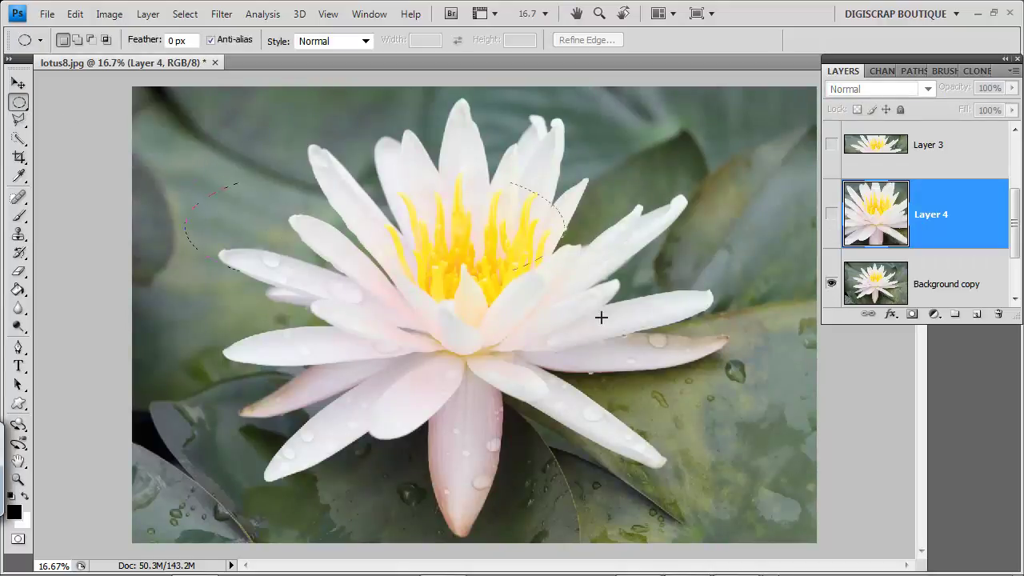
left_click_drag(720, 410, 770, 488)
left_click(936, 284)
right_click(520, 397)
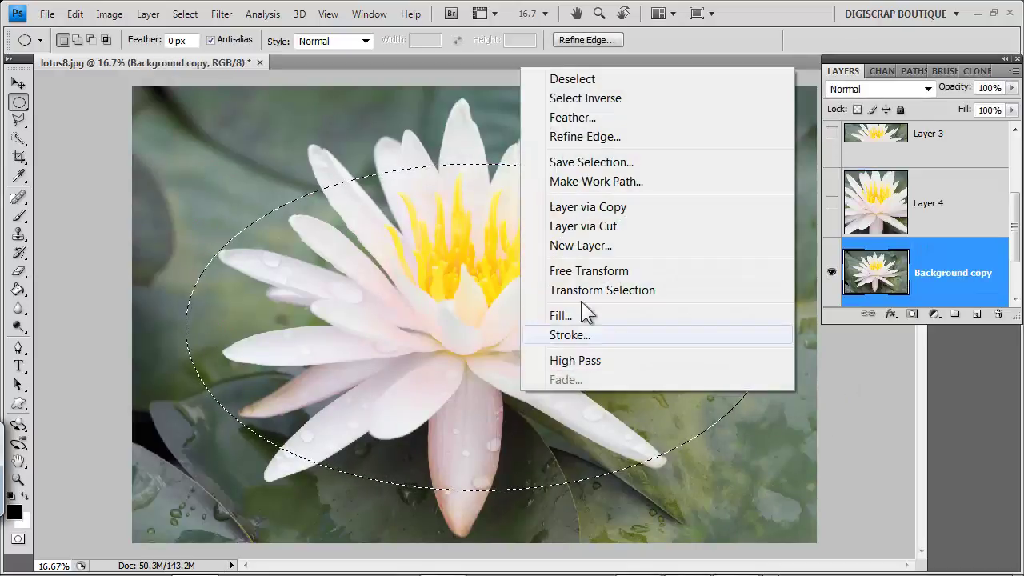
left_click(636, 208)
View the oval cutout alone, hide it, and show Background copy again.
scroll(1017, 236, "down", 2)
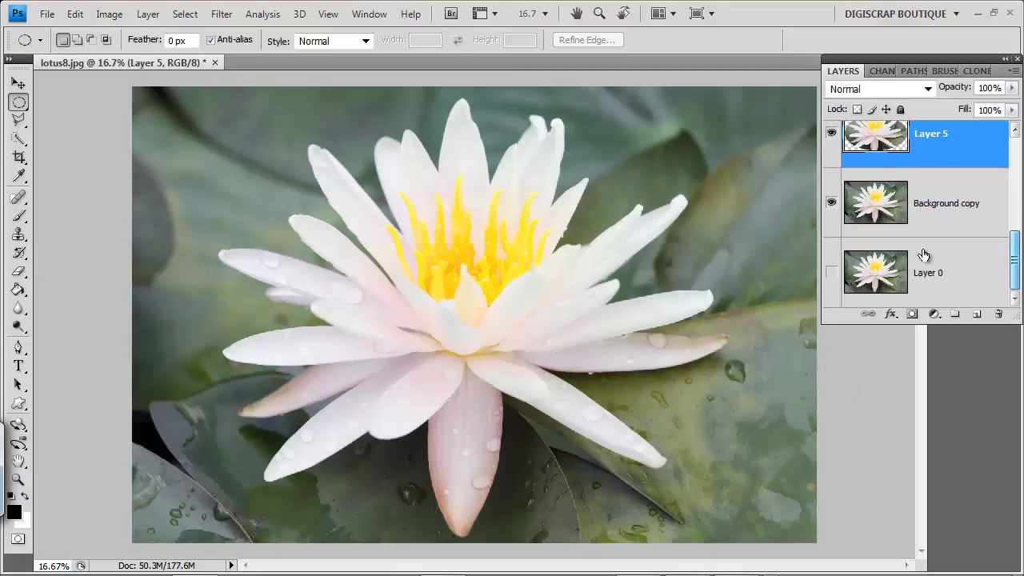
left_click(832, 203)
left_click(832, 272)
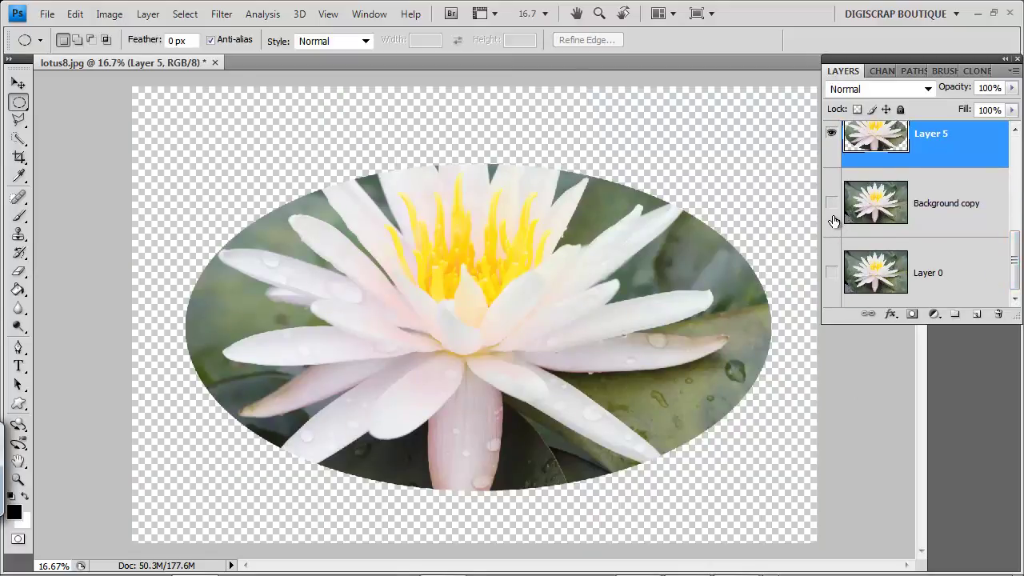
left_click(833, 207)
left_click(832, 135)
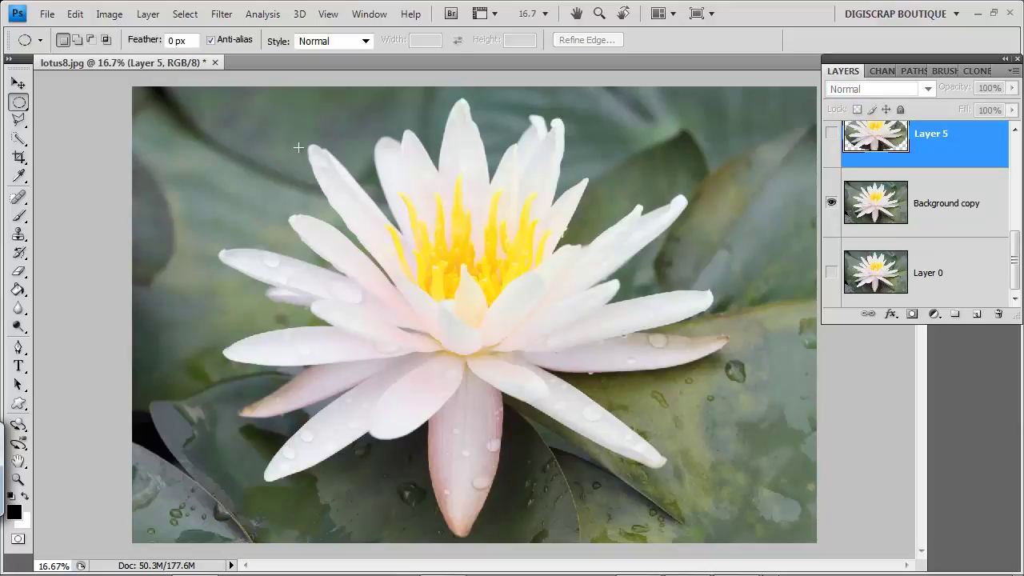
Draw a circular selection over the flower's centre and try to copy it while the hidden Layer 5 is active.
left_click_drag(844, 456, 923, 486)
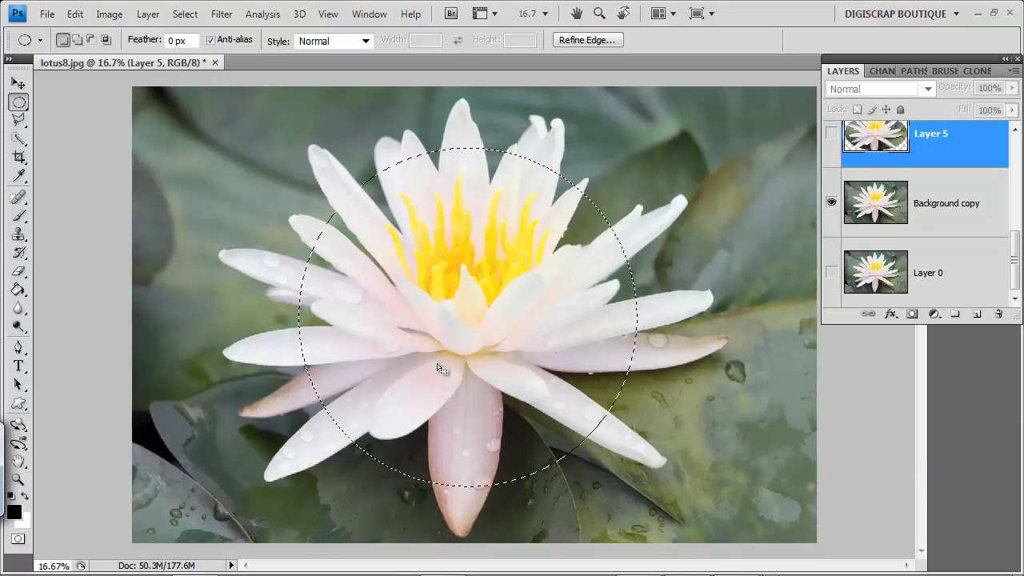
key("ctrl+j")
left_click(524, 239)
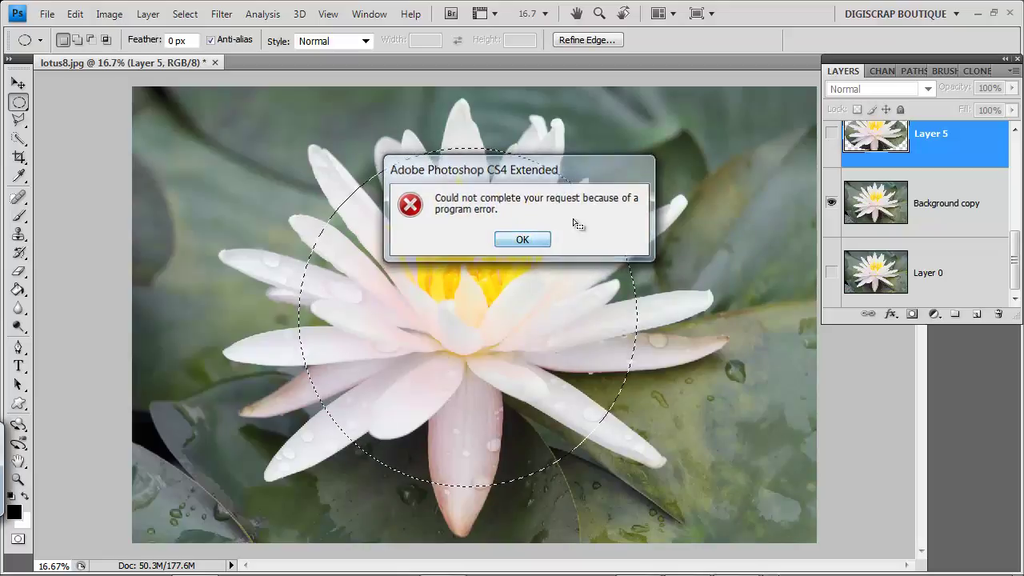
Make Background copy active, move the circular selection slightly up, and copy the selected area to a new layer.
left_click(944, 201)
left_click_drag(489, 346, 483, 320)
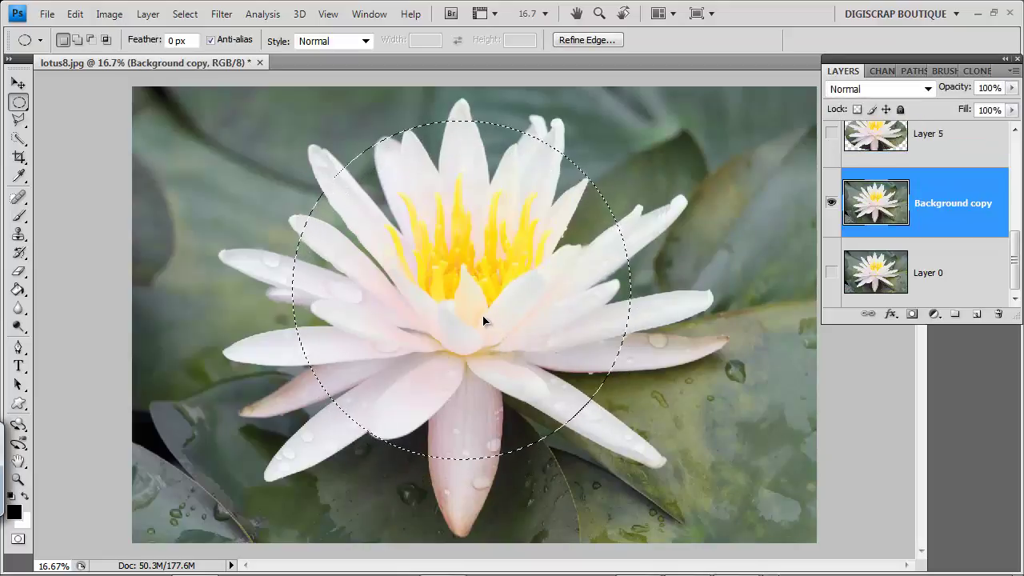
right_click(454, 349)
left_click(560, 162)
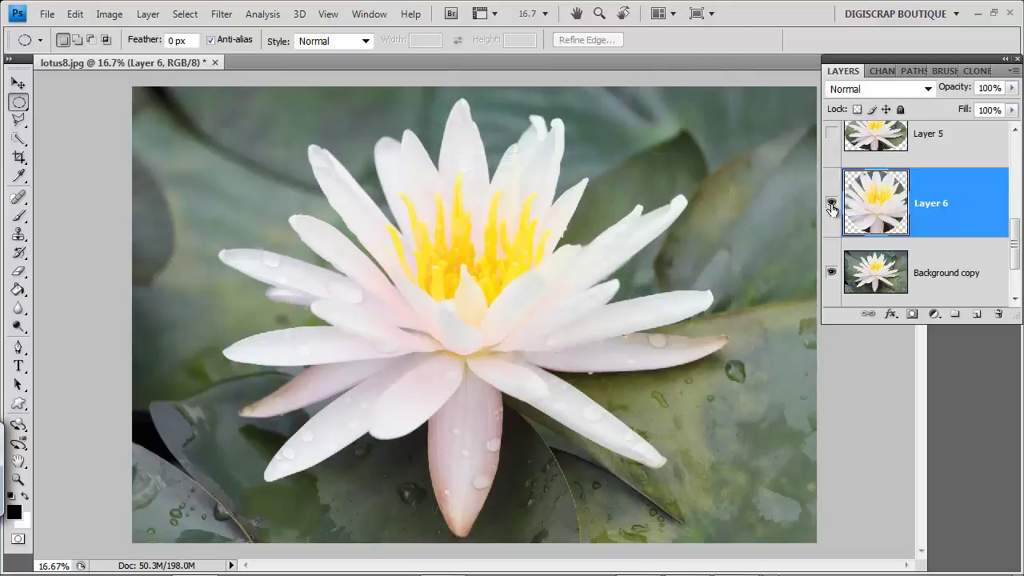
View the circular cutout alone, hide it, and make Background copy visible again.
left_click(831, 274)
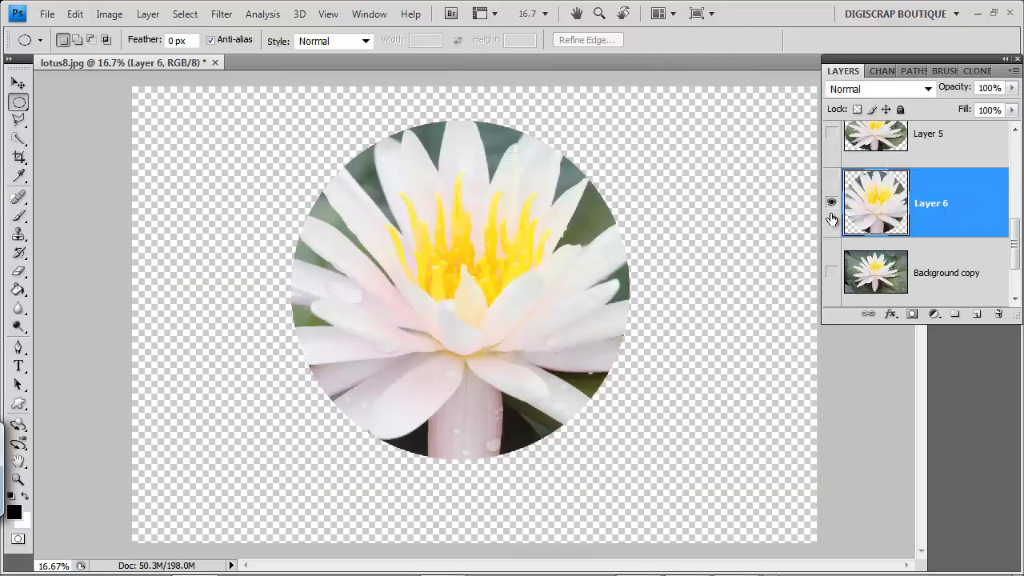
left_click(831, 205)
left_click(831, 273)
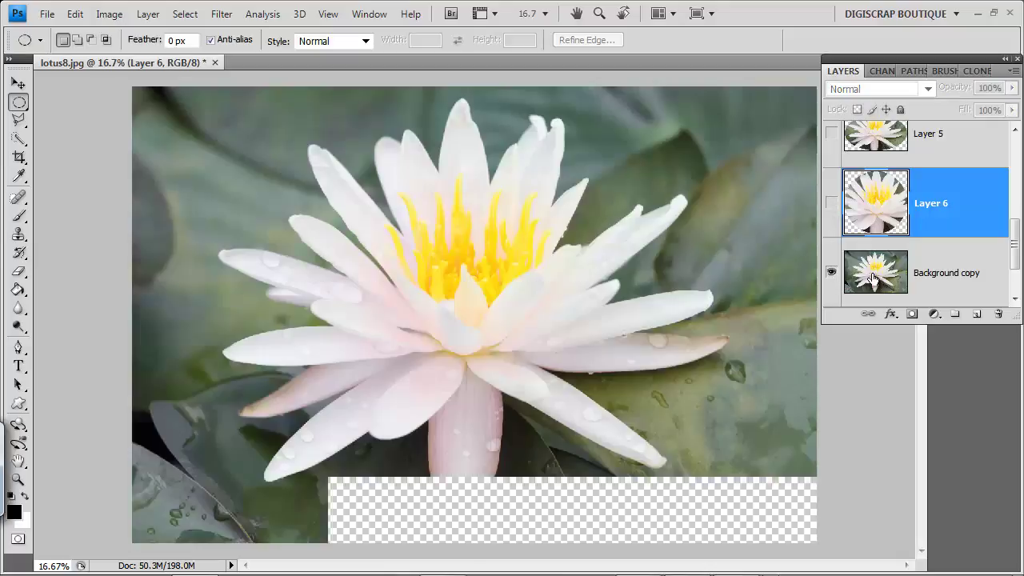
Switch to the Single Row Marquee tool and add an empty layer directly above Background copy.
left_click(22, 105)
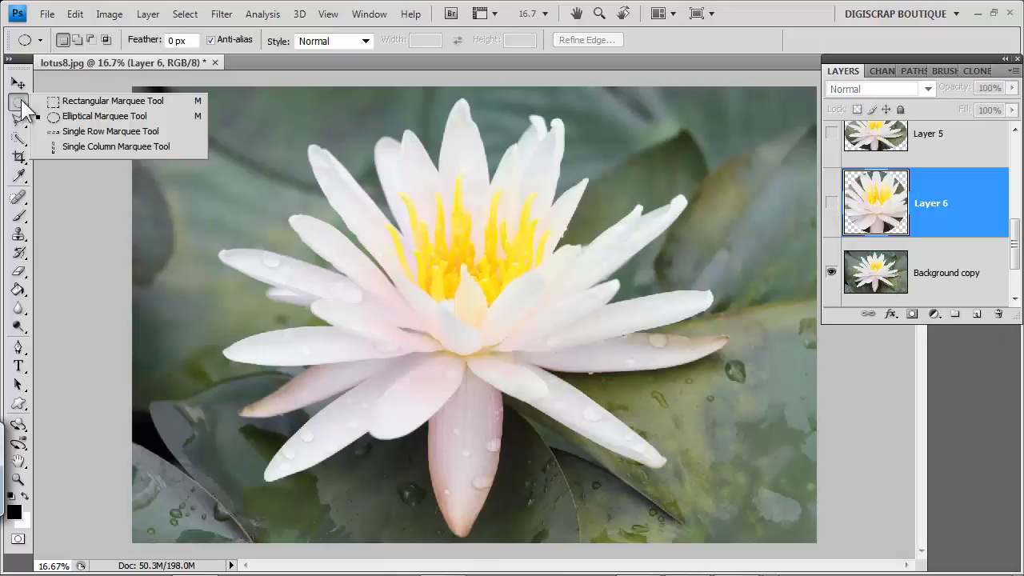
left_click(90, 134)
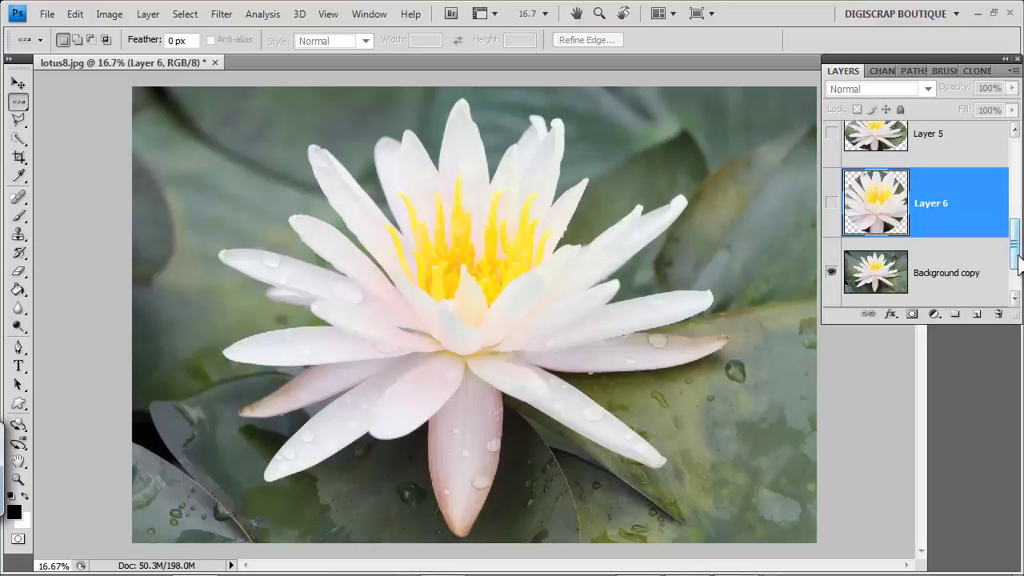
mouse_move(1015, 256)
left_mouse_down()
mouse_move(1017, 276)
mouse_move(1003, 263)
left_mouse_up()
left_click(958, 276)
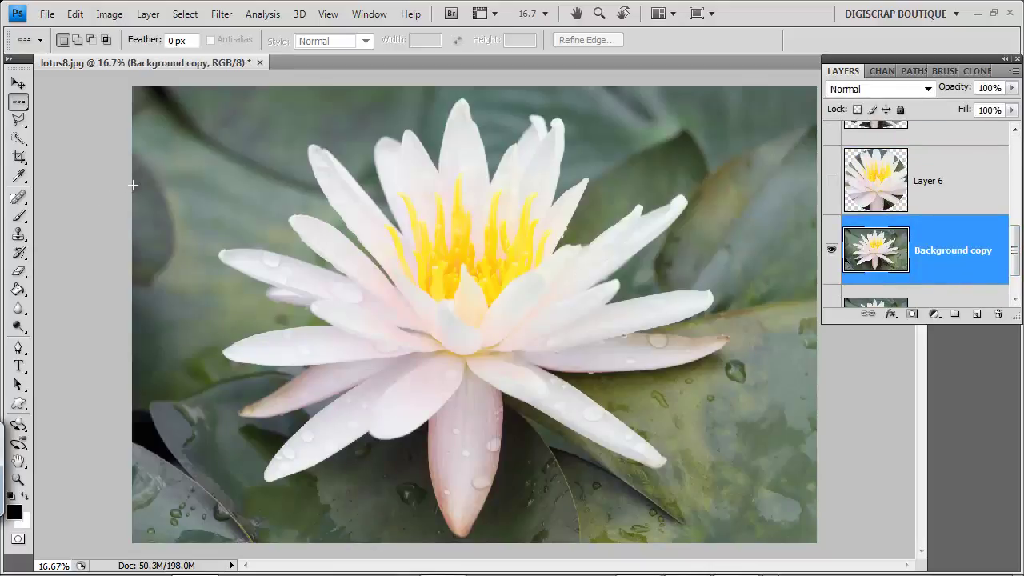
left_click(977, 314)
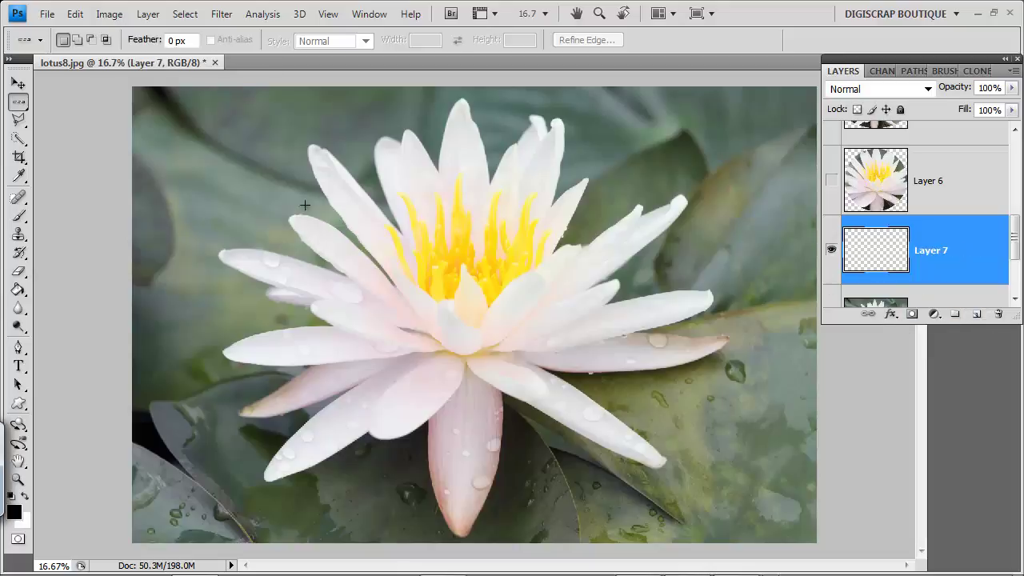
Select a single pixel row running across the flower's upper petals on the empty layer.
right_click(18, 102)
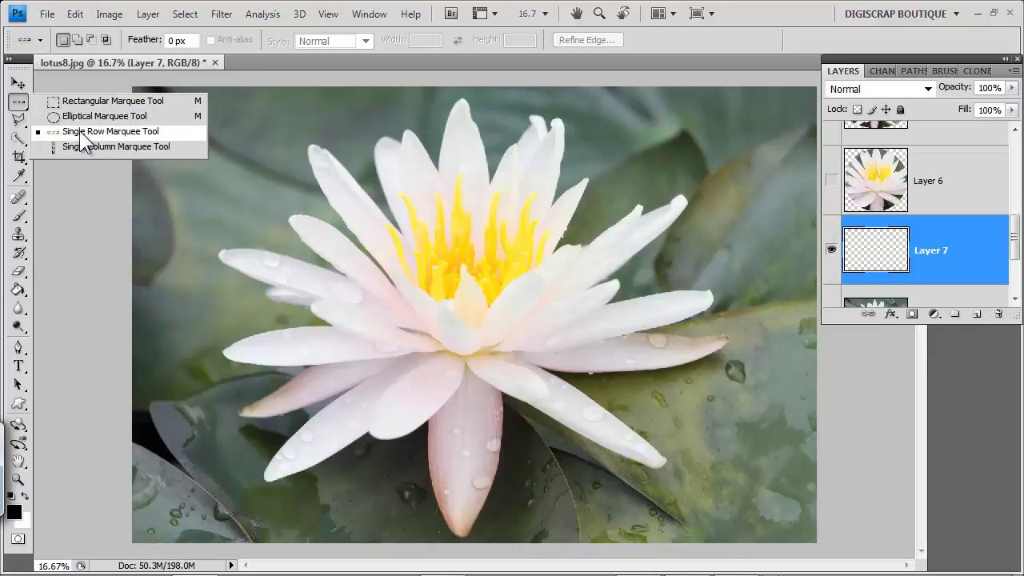
left_click(81, 133)
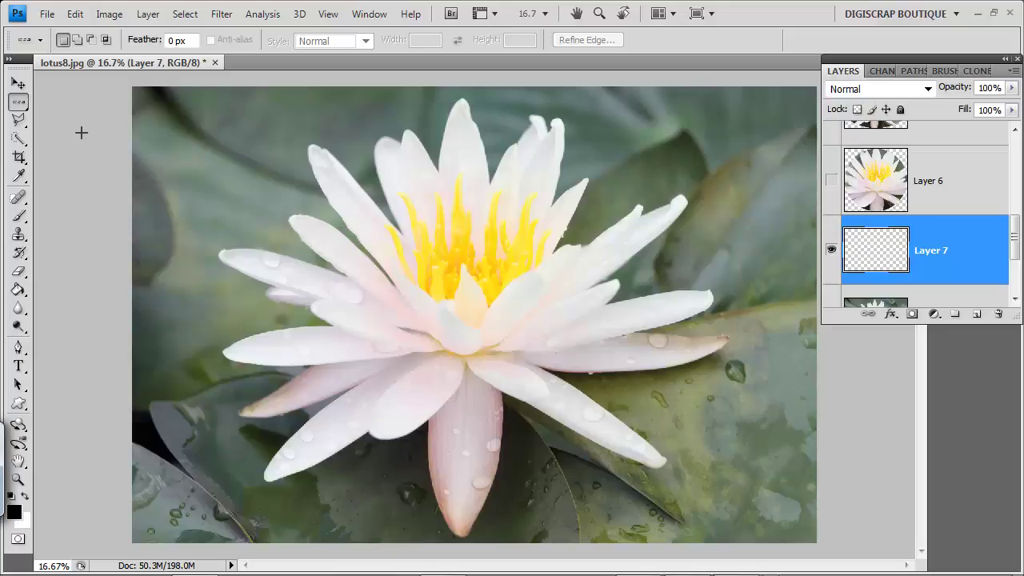
left_click(134, 170)
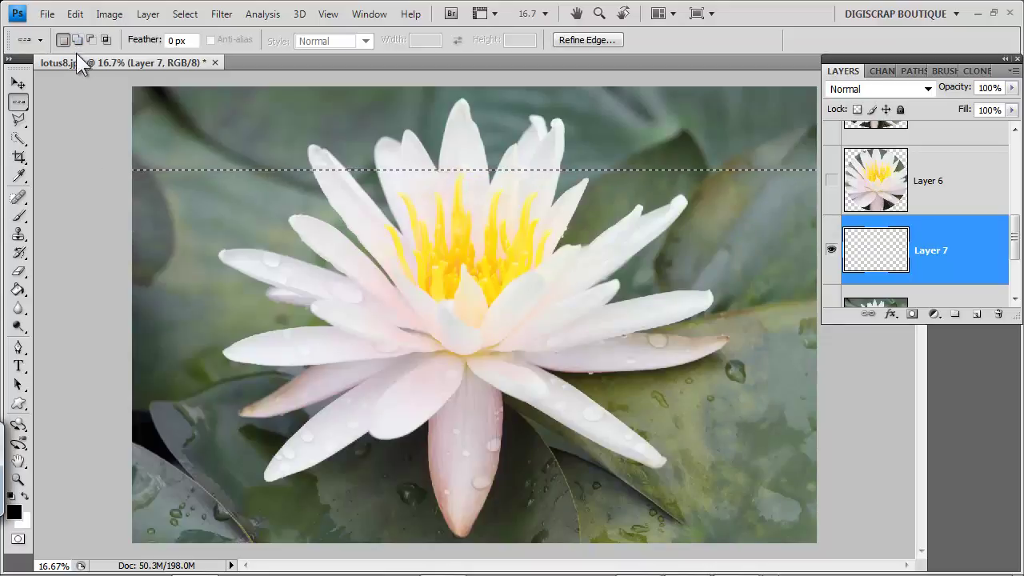
Stroke the row selection with a centred 10 px black line in Normal mode at 100% opacity, and deselect.
right_click(172, 170)
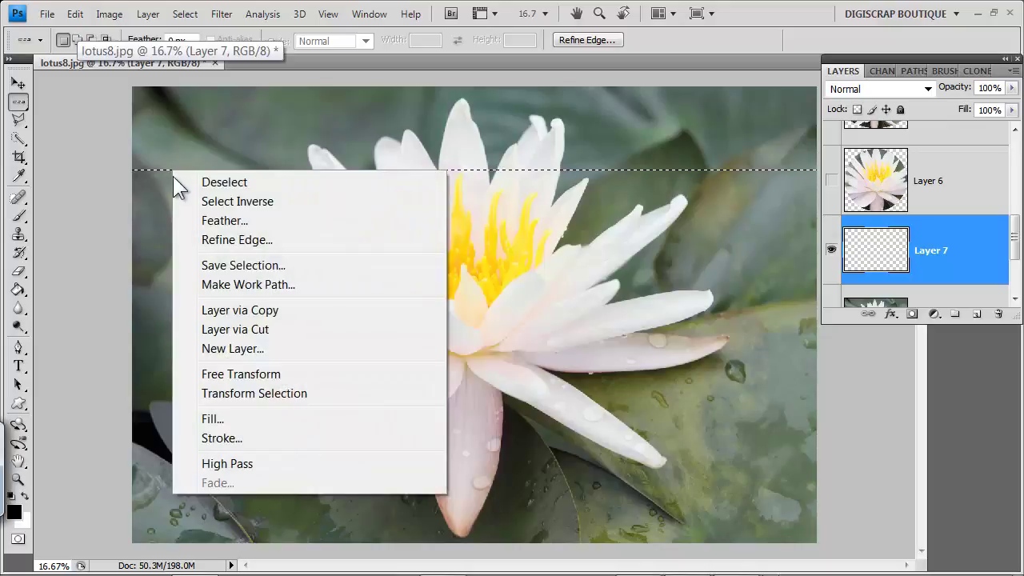
left_click(250, 438)
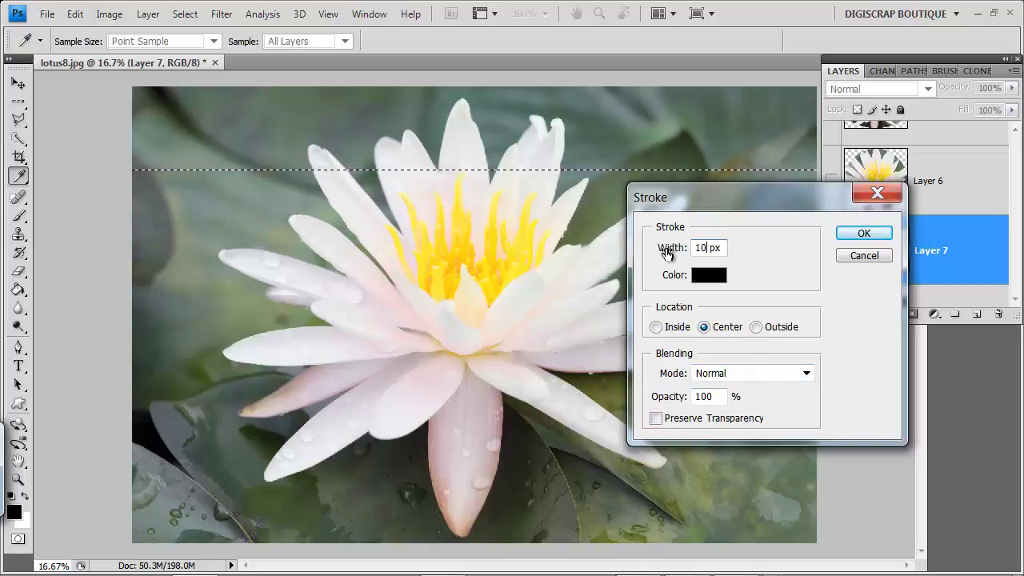
left_click(864, 233)
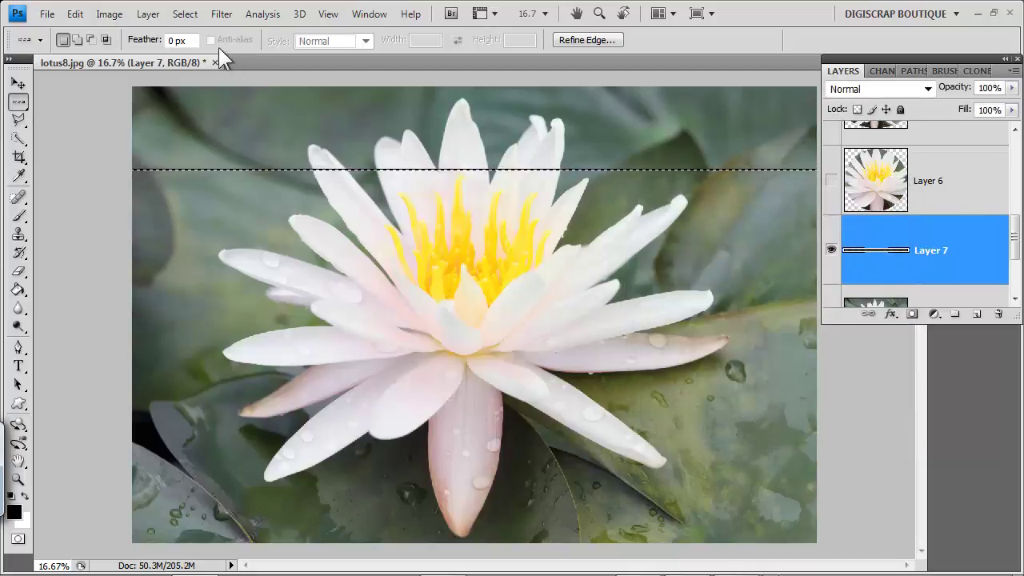
left_click(185, 13)
left_click(192, 56)
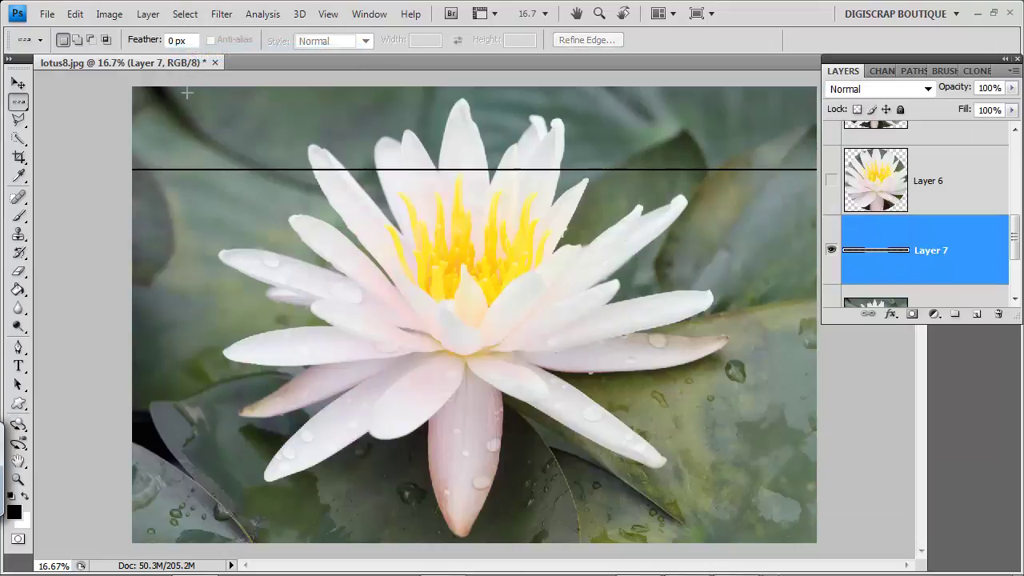
Toggle the horizontal line's visibility to check it, and apply a red Color Overlay at 100% opacity to its layer.
left_click(832, 252)
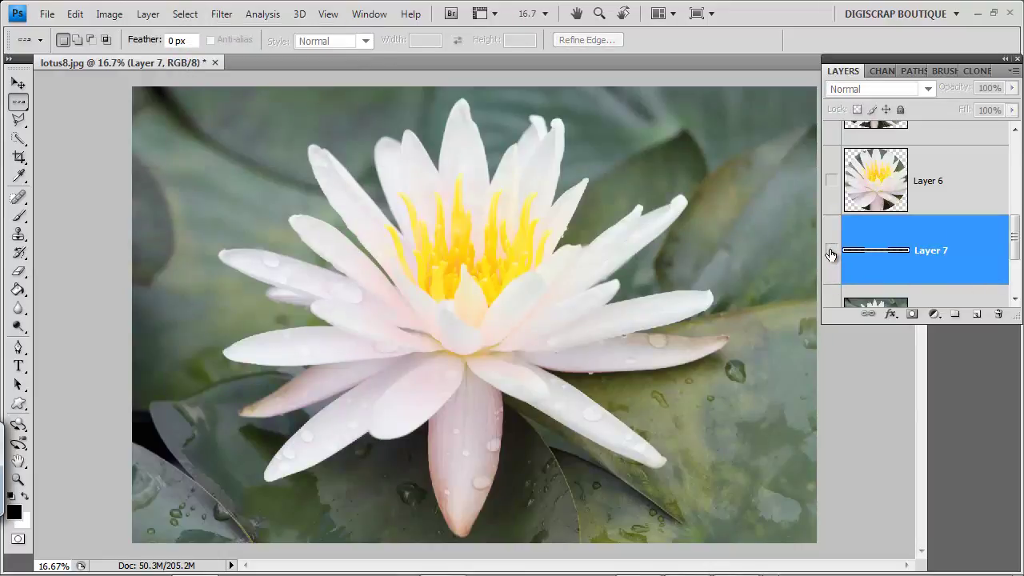
left_click(831, 252)
double_click(875, 253)
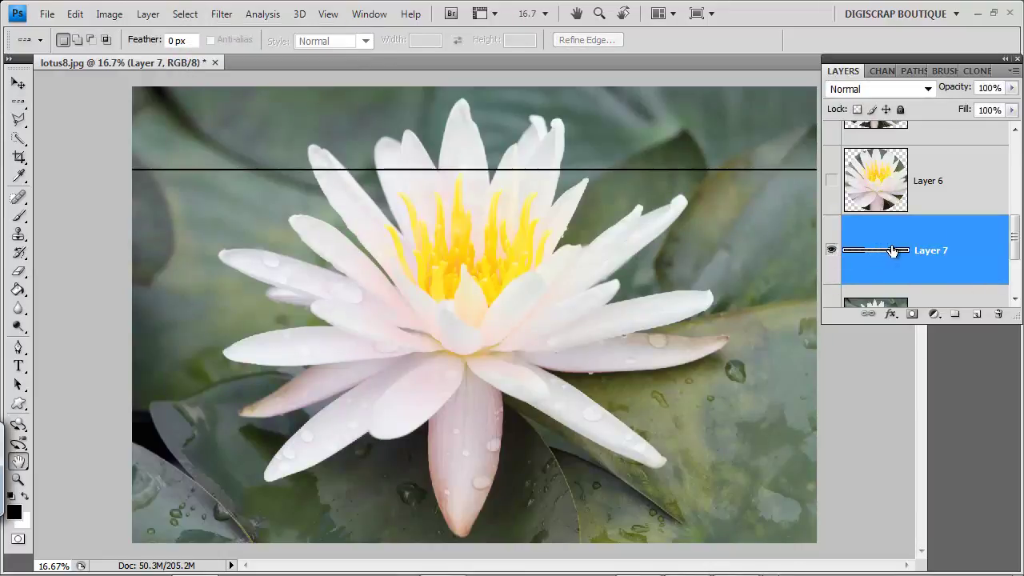
left_click_drag(860, 368, 691, 253)
left_click(629, 471)
left_click(661, 471)
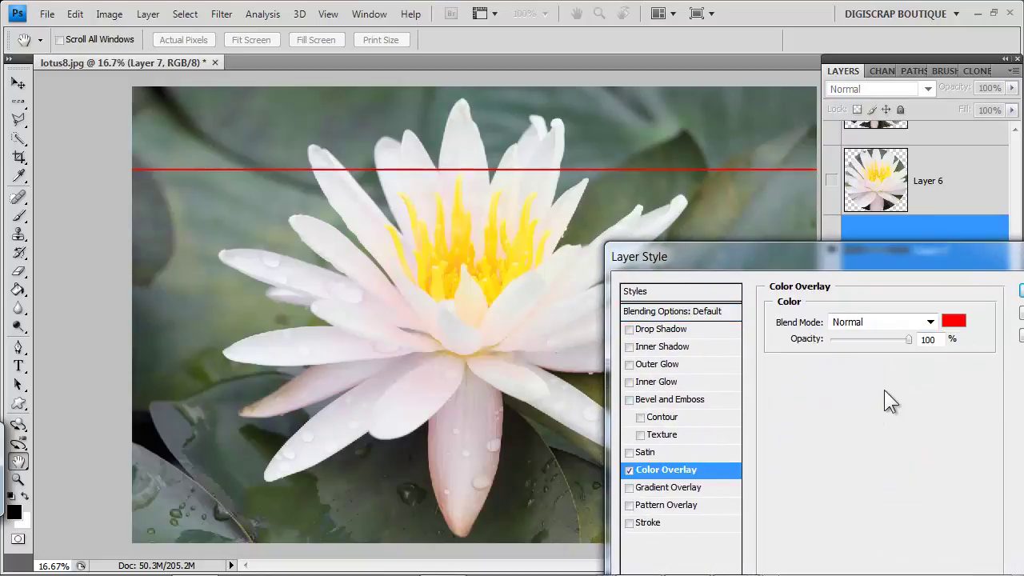
left_click_drag(942, 270, 827, 270)
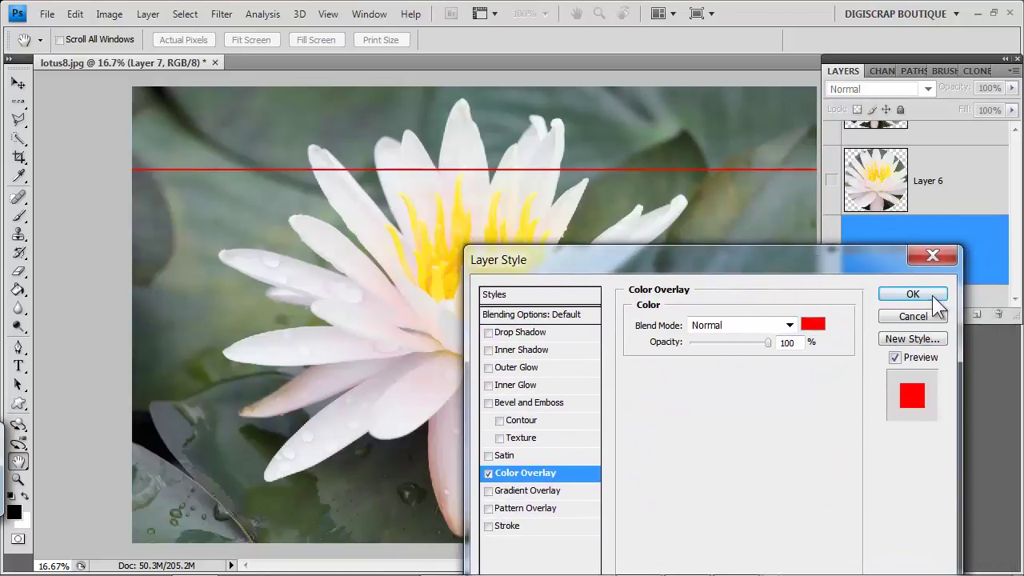
left_click(912, 294)
Select a single pixel column through the flower's centre with the Single Column Marquee tool.
key("shift")
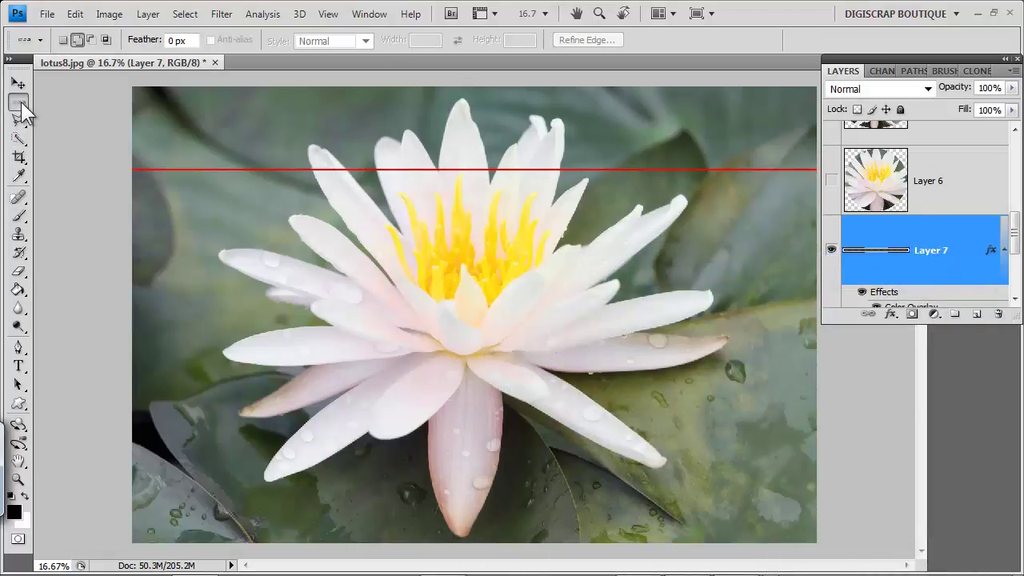
right_click(20, 102)
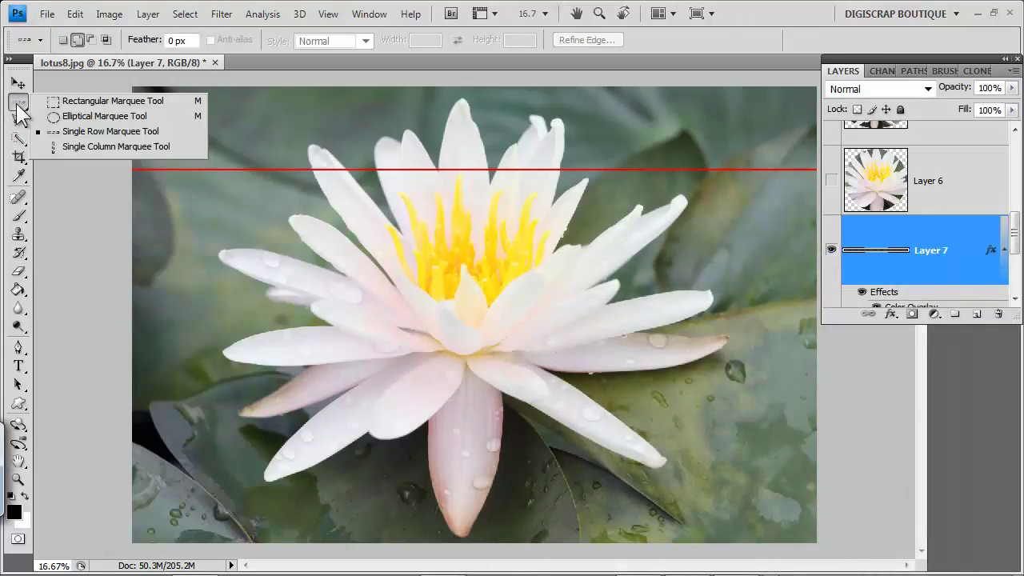
left_click(51, 151)
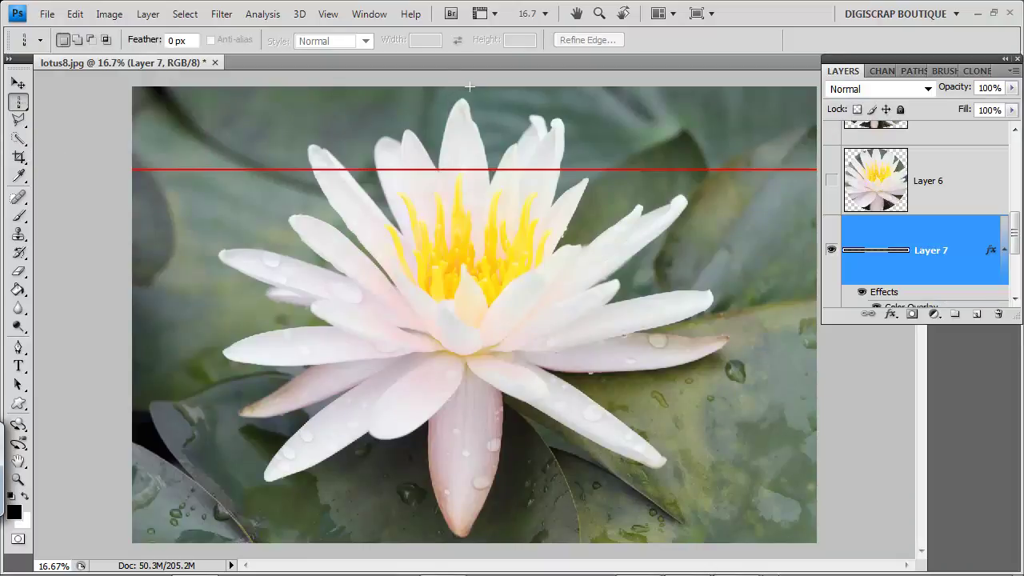
left_click(470, 86)
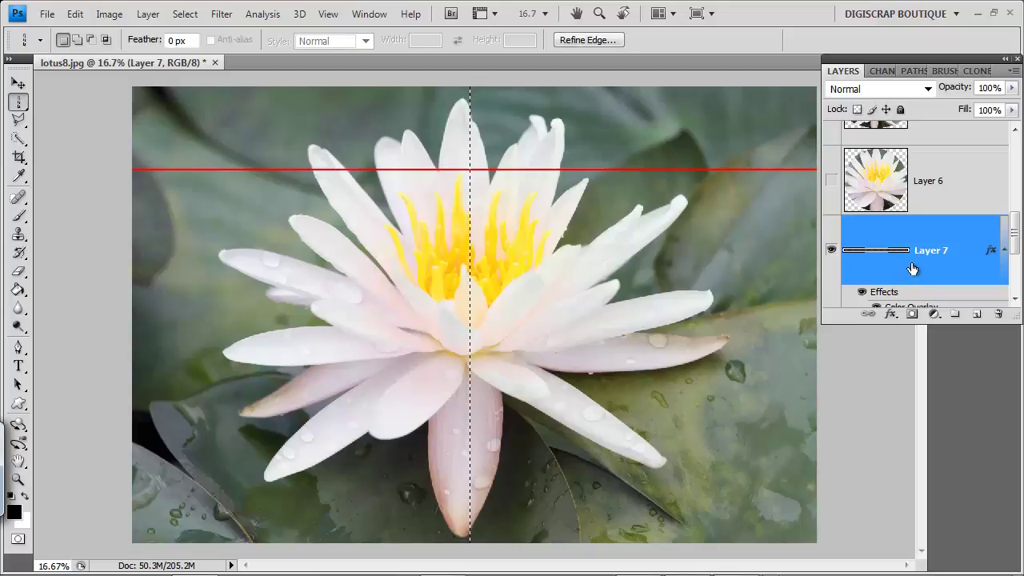
Stroke the column selection on Layer 7 with a thicker, centred black line at 100% opacity, and deselect.
right_click(469, 274)
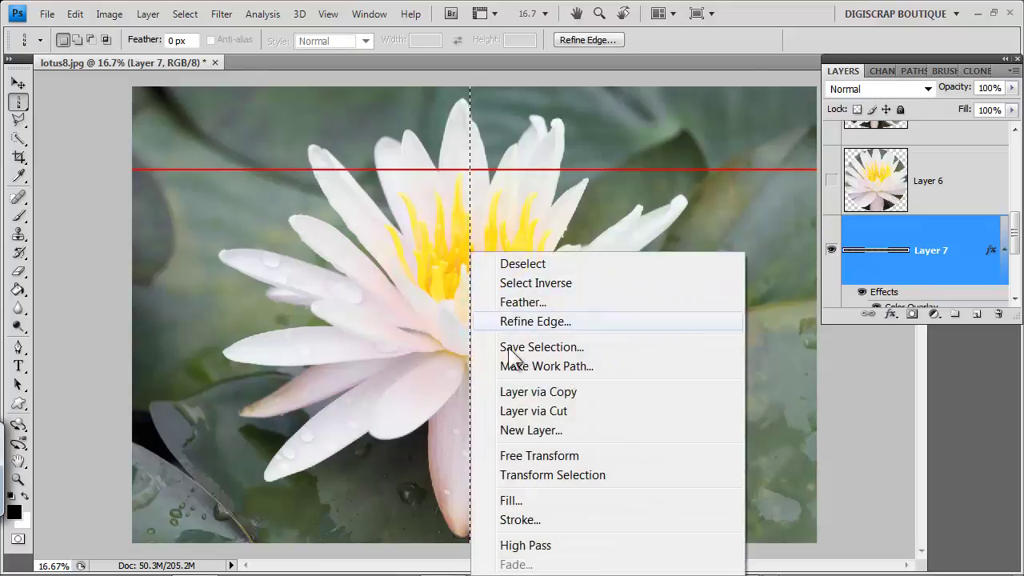
left_click(520, 520)
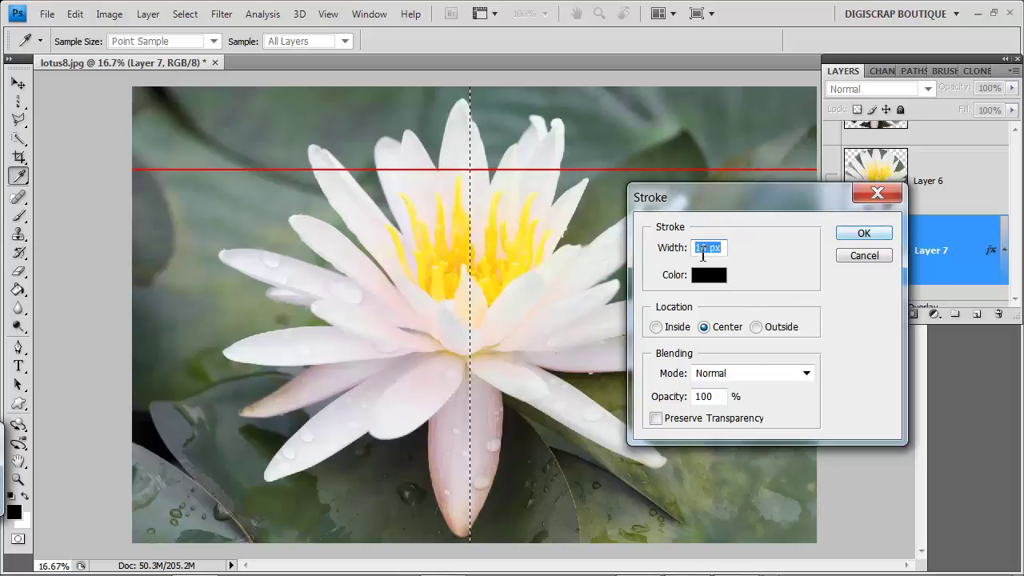
left_click_drag(703, 252, 686, 254)
key("Delete")
type("2")
left_click(864, 235)
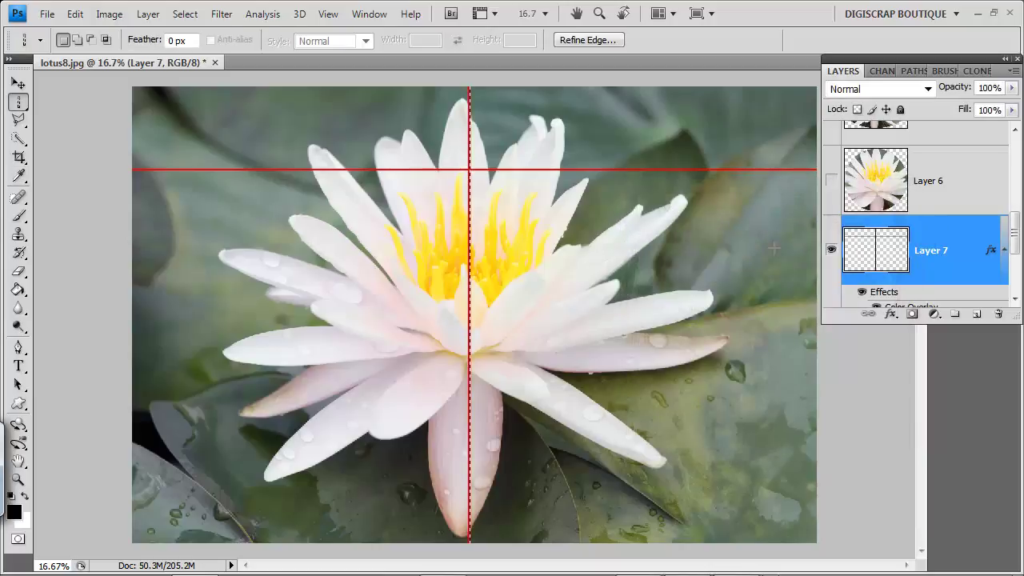
left_click(185, 13)
left_click(206, 48)
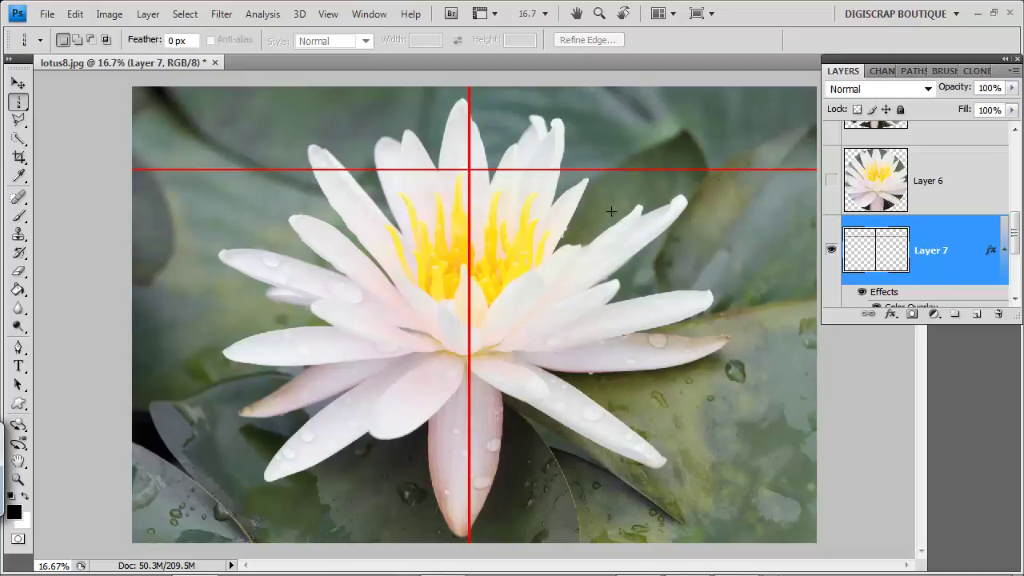
Hide the red-line layer and draw a rectangular marquee selection around most of the lotus flower.
left_click(831, 253)
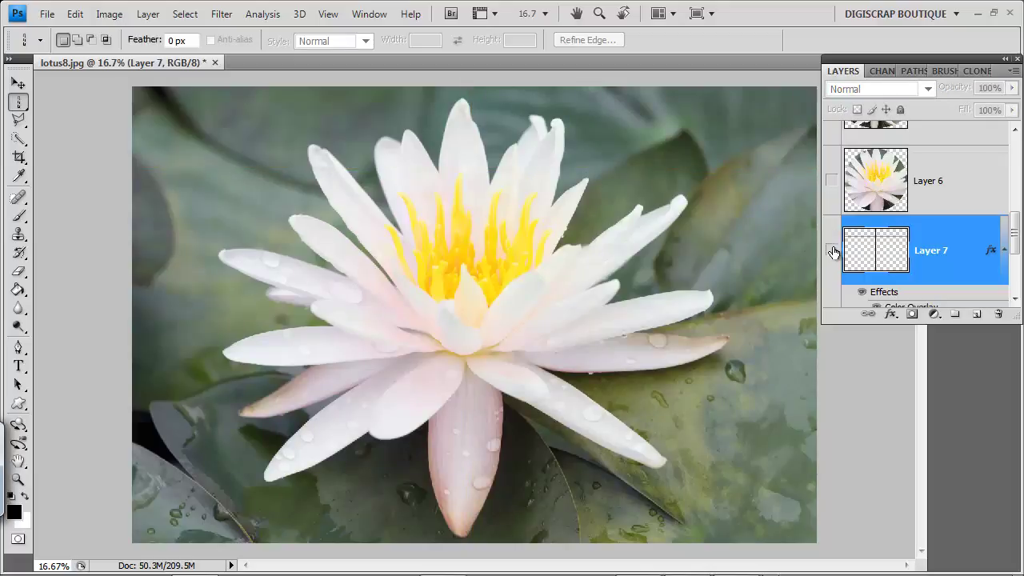
right_click(19, 101)
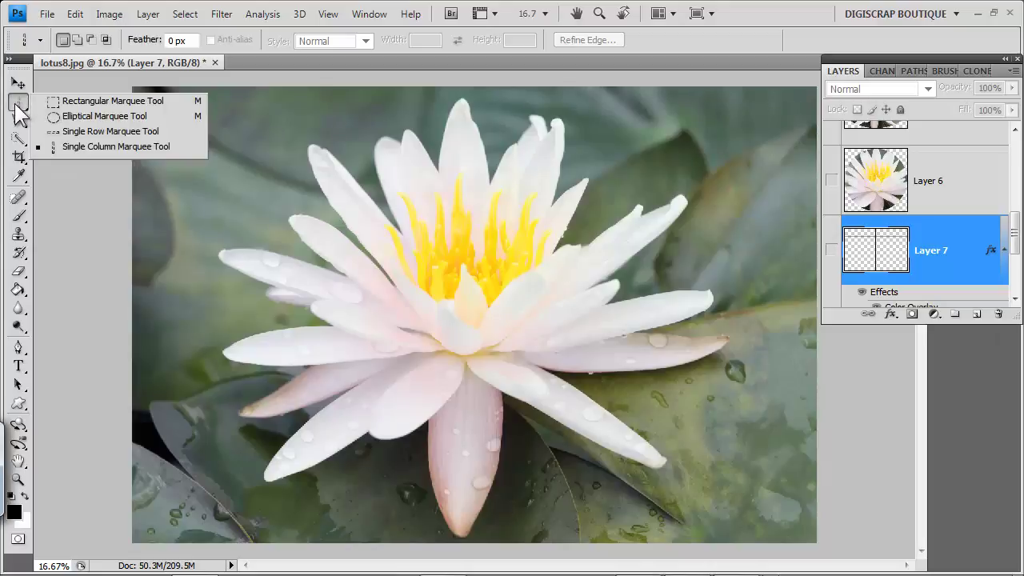
left_click(64, 99)
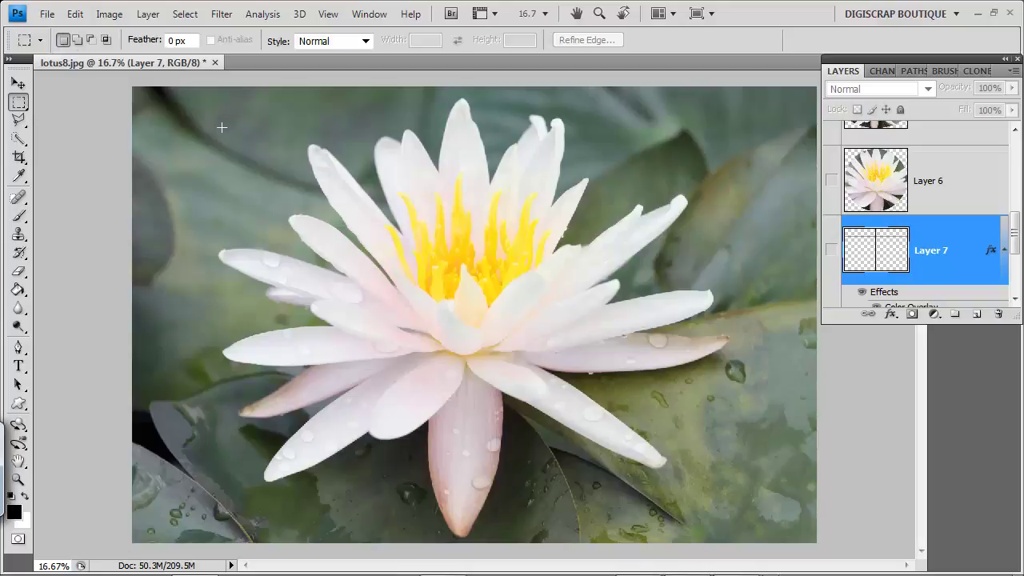
left_click_drag(194, 126, 256, 130)
left_click_drag(690, 344, 684, 462)
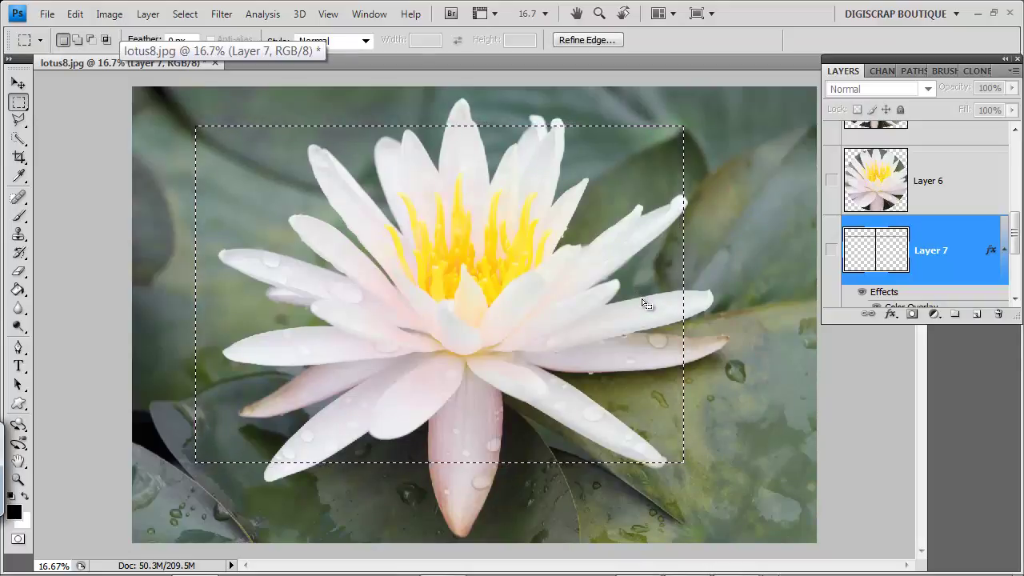
Add two smaller overlapping rectangles to the selection, one at its upper-left corner and one at its lower-right corner.
left_click(78, 39)
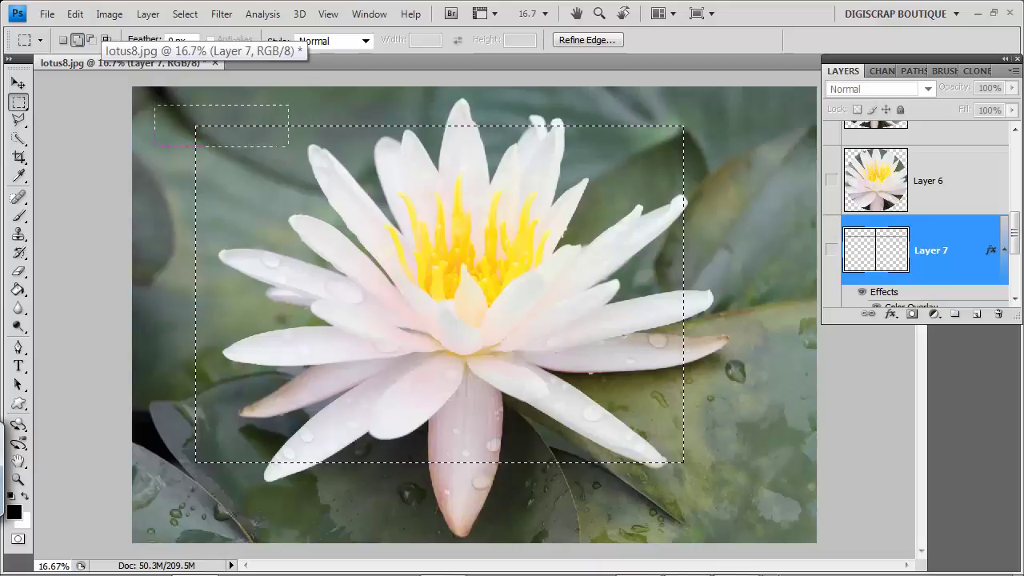
left_click_drag(289, 147, 254, 229)
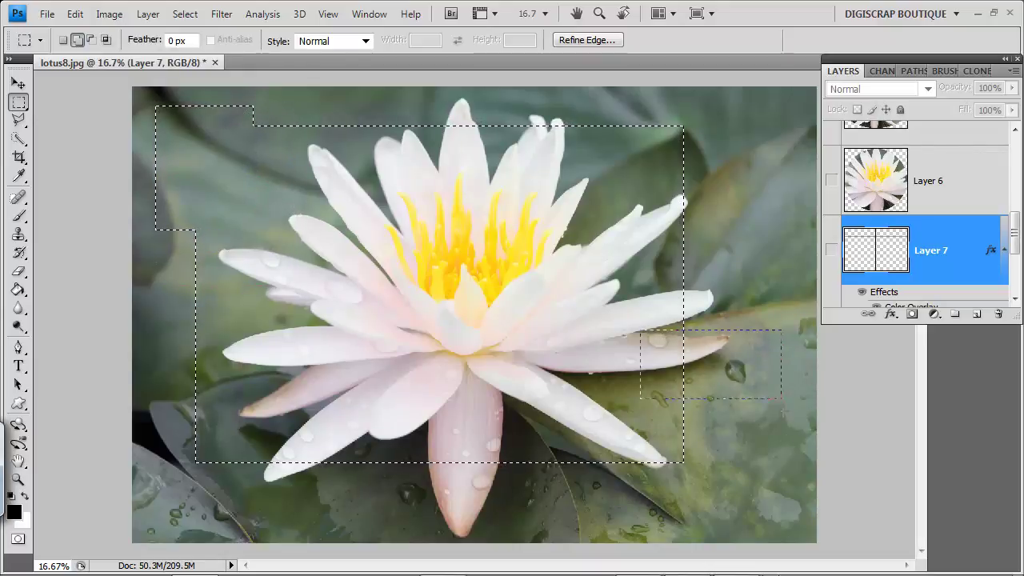
left_click_drag(782, 398, 785, 506)
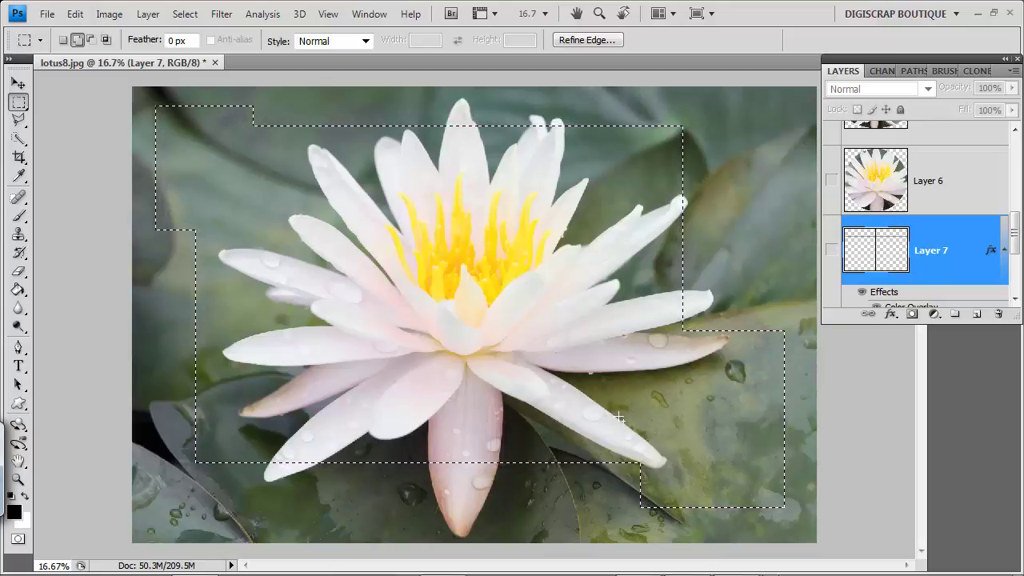
Subtract a smaller rectangle from inside each of the selection's three rectangular areas, leaving a frame-shaped selection.
left_click(93, 38)
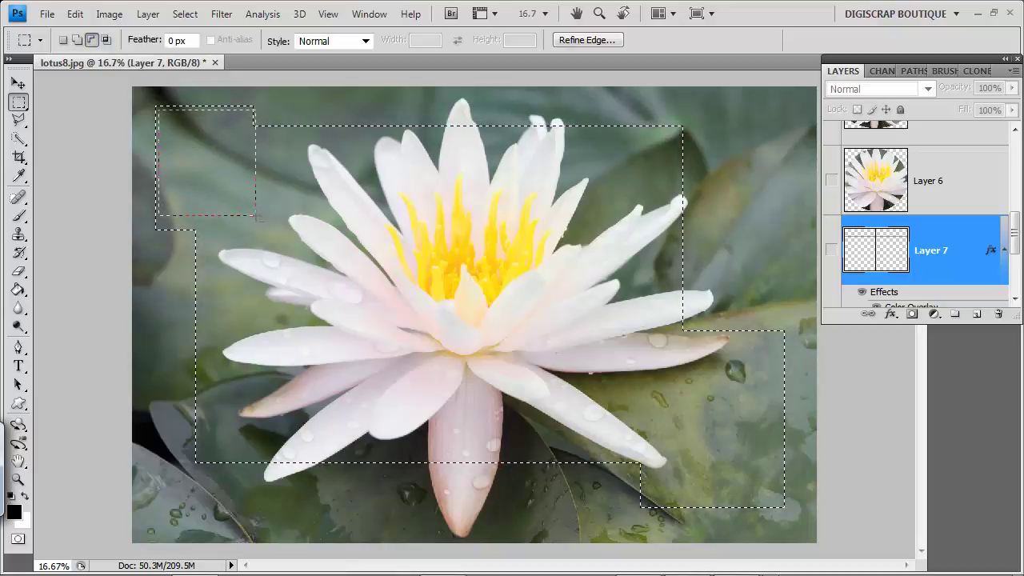
left_click_drag(256, 216, 248, 219)
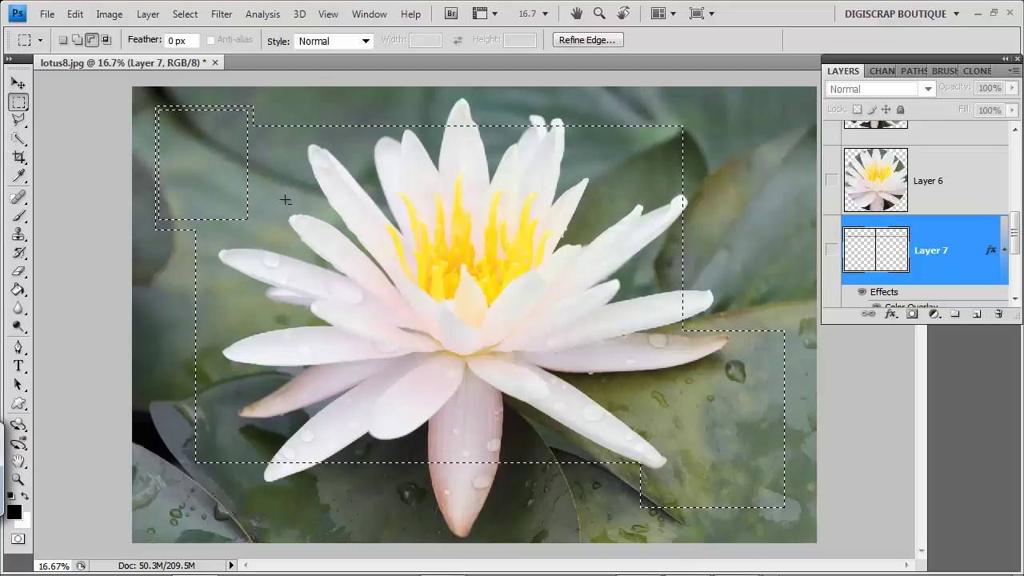
left_click_drag(258, 181, 632, 428)
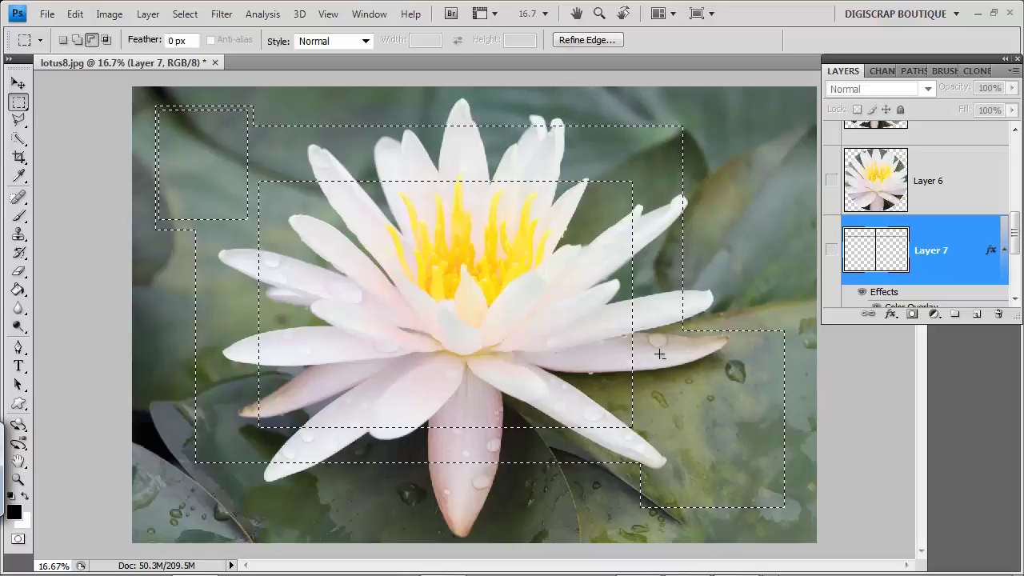
left_click_drag(770, 490, 770, 489)
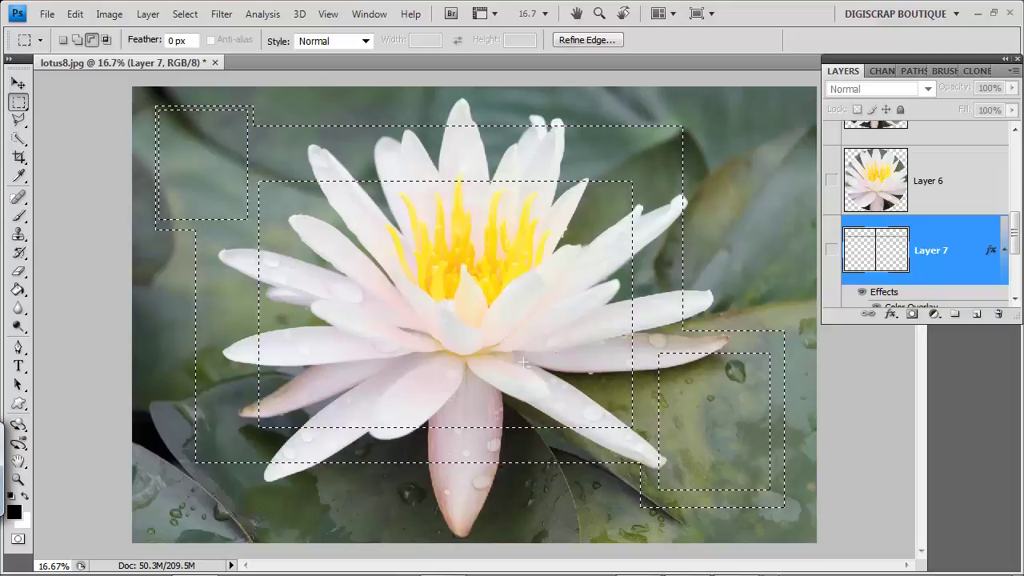
Fill the frame-shaped selection with black on a new layer using the Paint Bucket tool, and deselect.
left_click(19, 291)
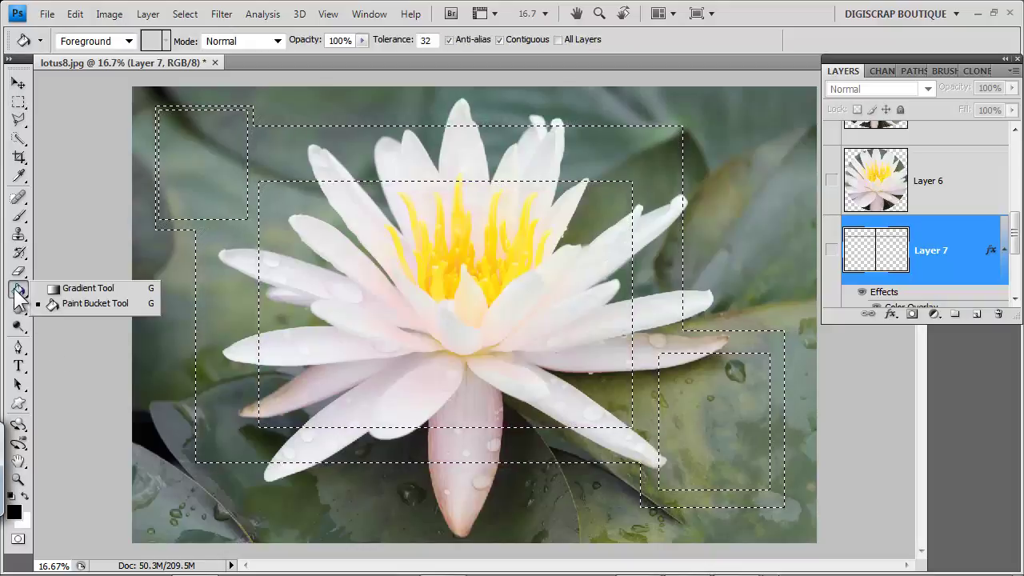
left_click(53, 304)
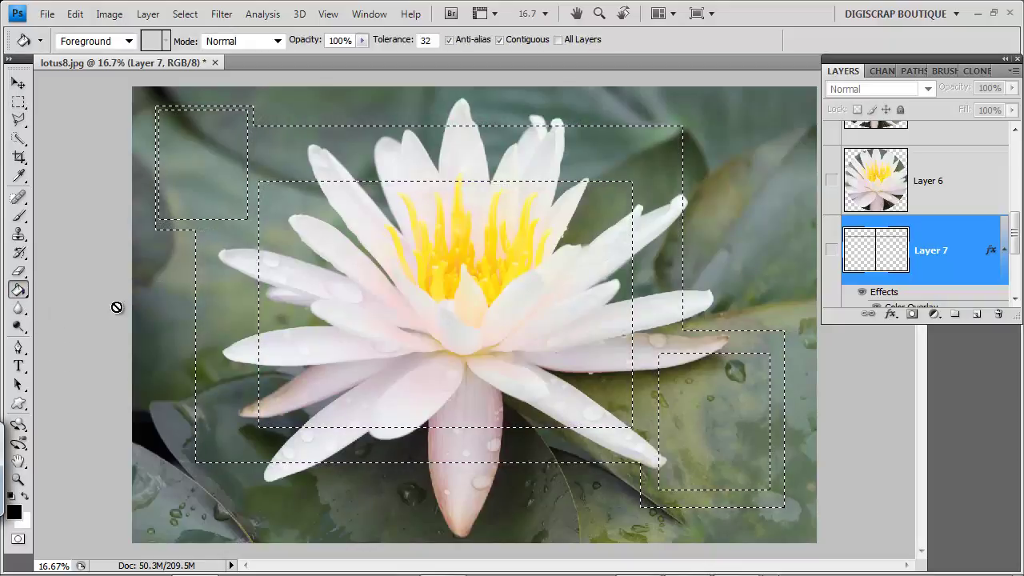
left_click(977, 314)
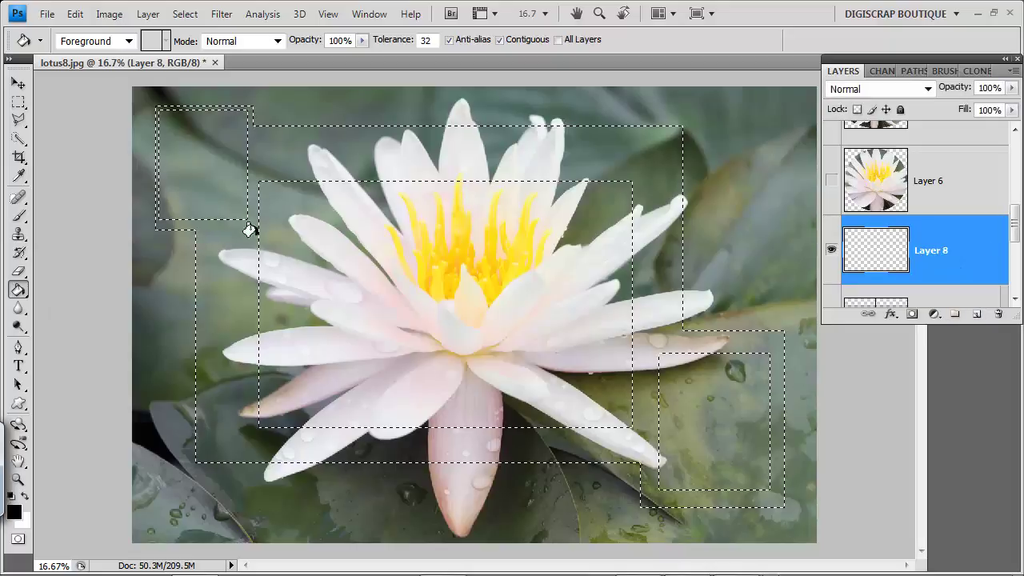
left_click(269, 171)
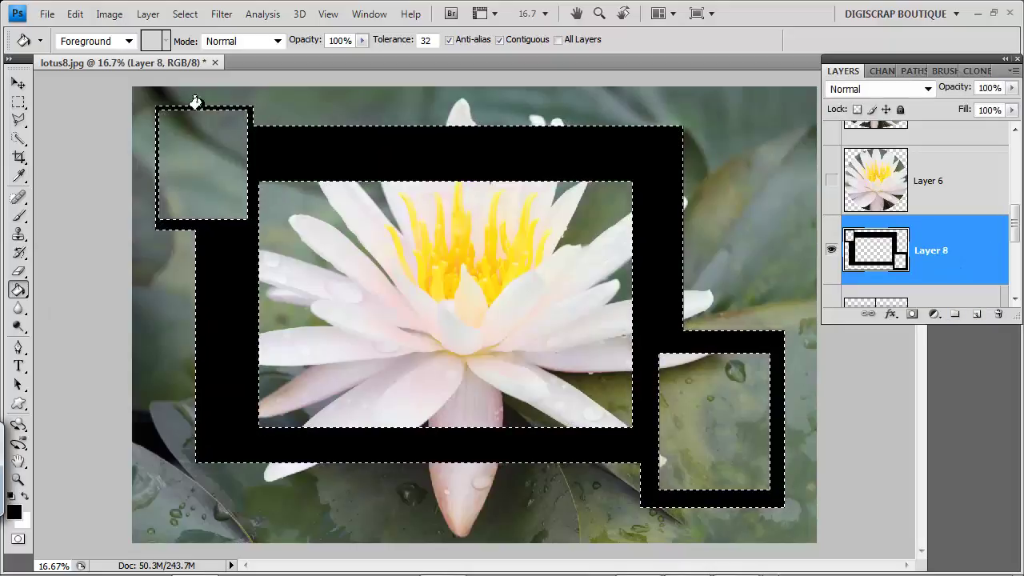
left_click(185, 14)
left_click(204, 53)
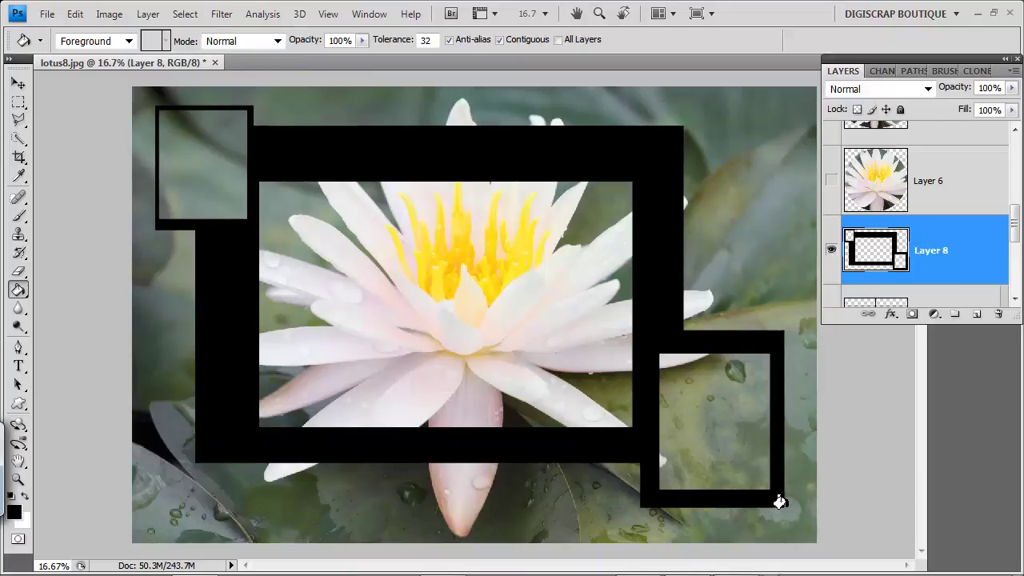
Hide the black frame layer, add a new layer, and draw a circular selection over the flower's left petals with the Elliptical Marquee tool.
left_click(18, 102)
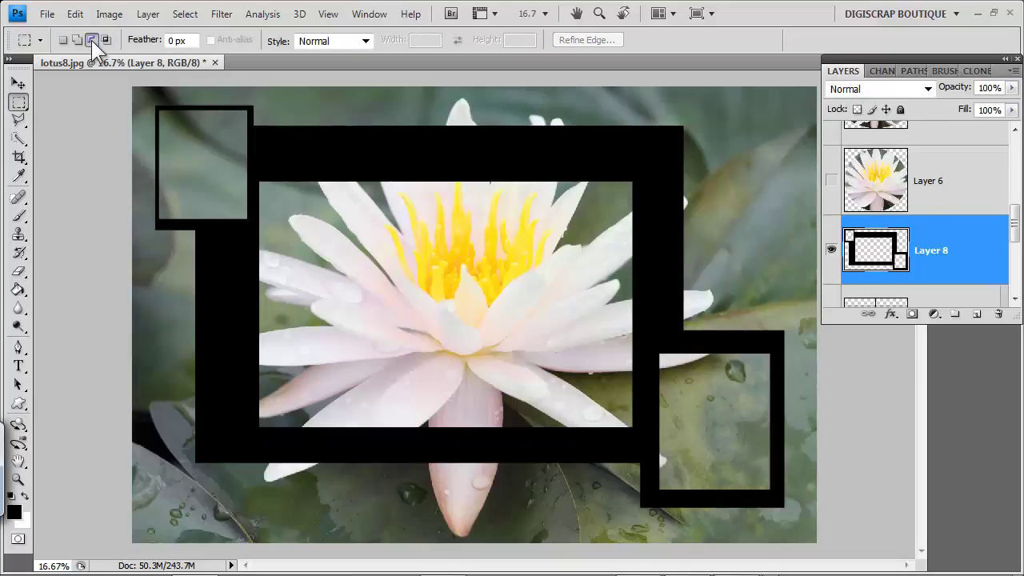
left_click(833, 251)
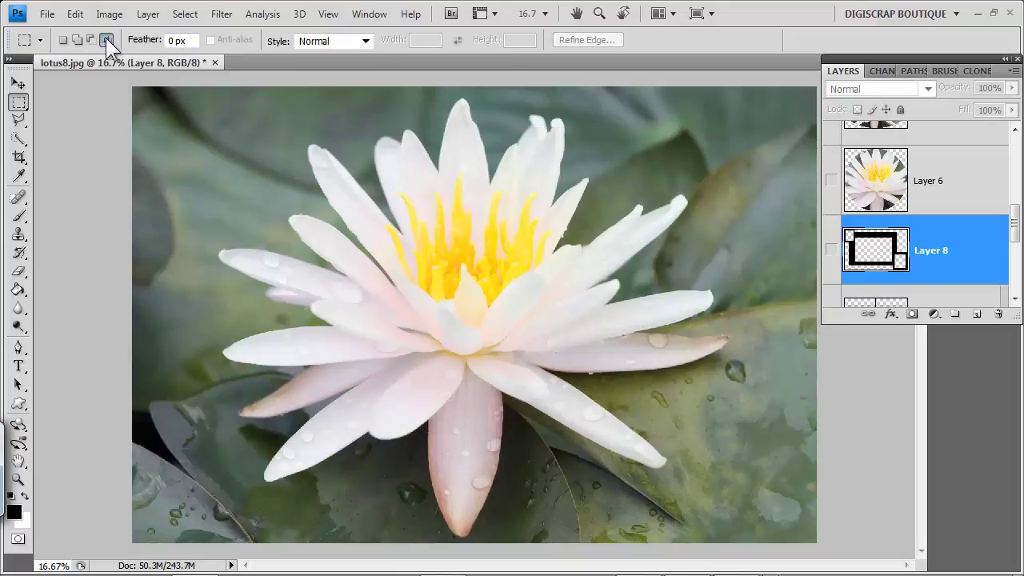
right_click(18, 101)
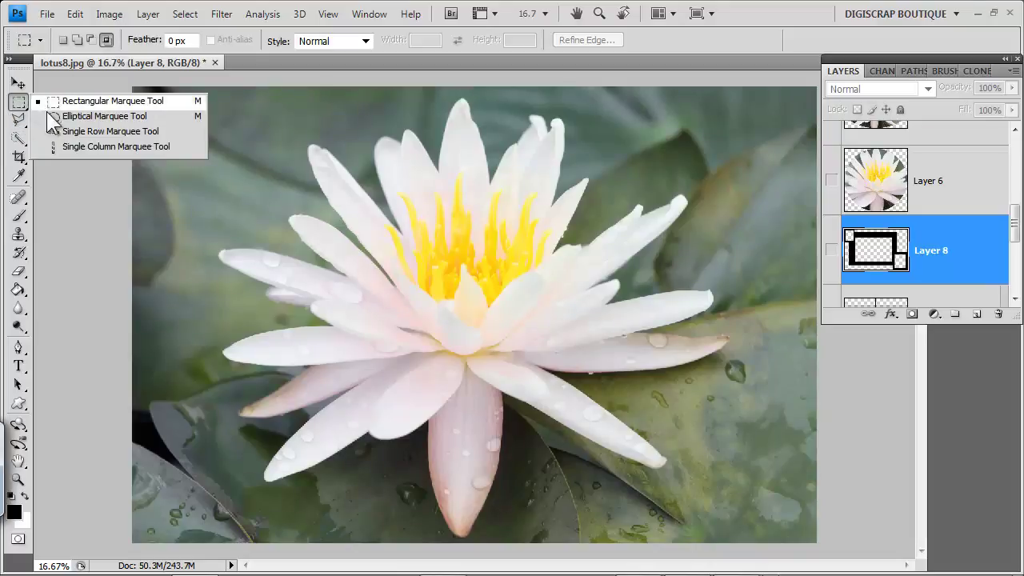
left_click(53, 116)
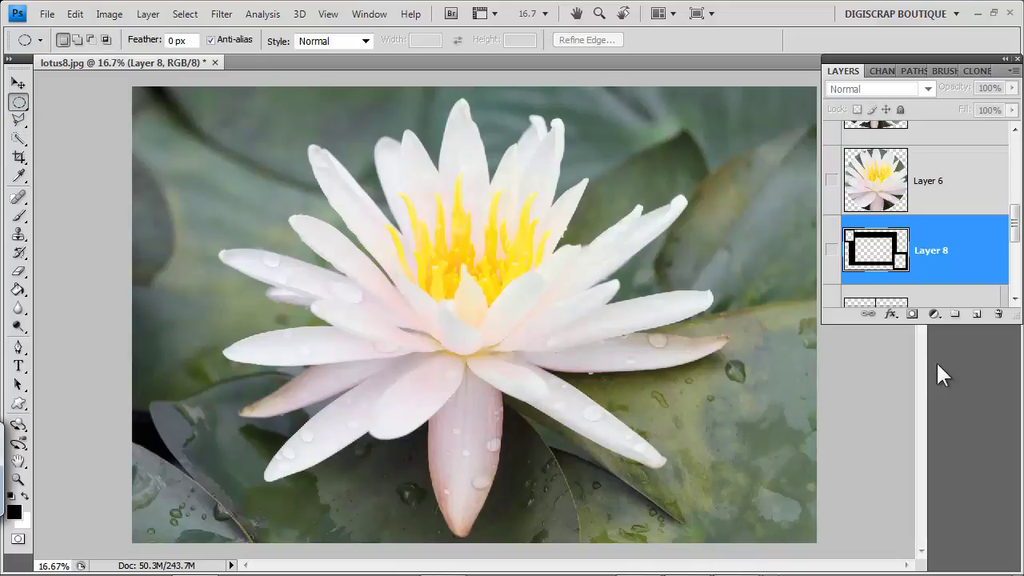
left_click(976, 314)
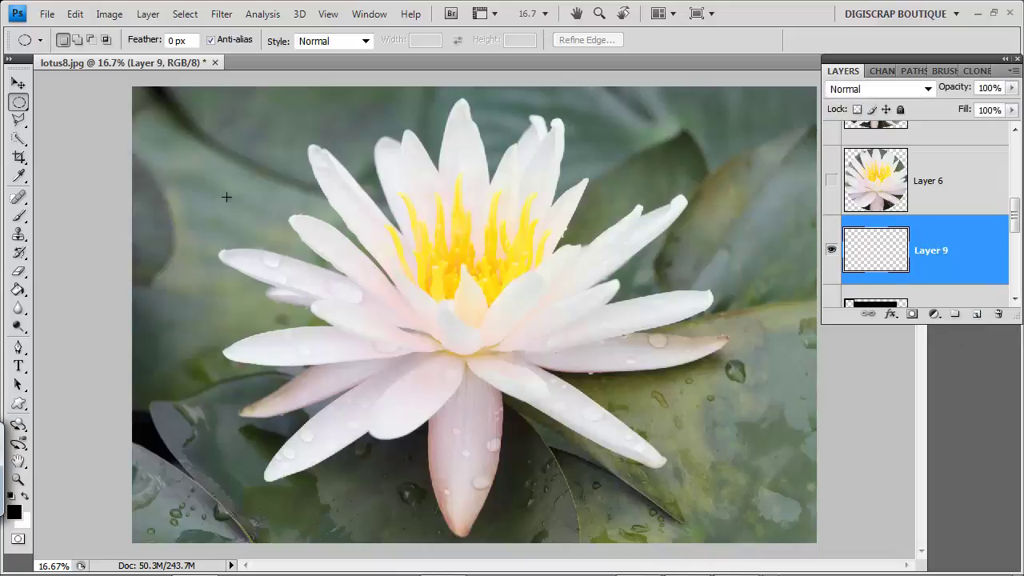
left_click_drag(474, 357, 474, 362)
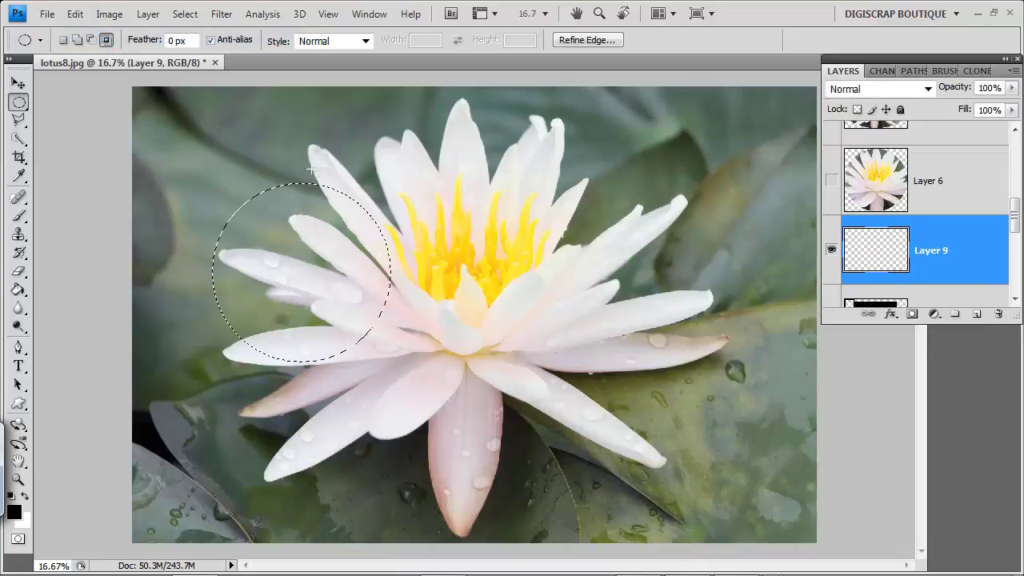
Intersect the circular selection with two further overlapping marquee areas, and deselect.
left_click_drag(353, 278, 399, 378)
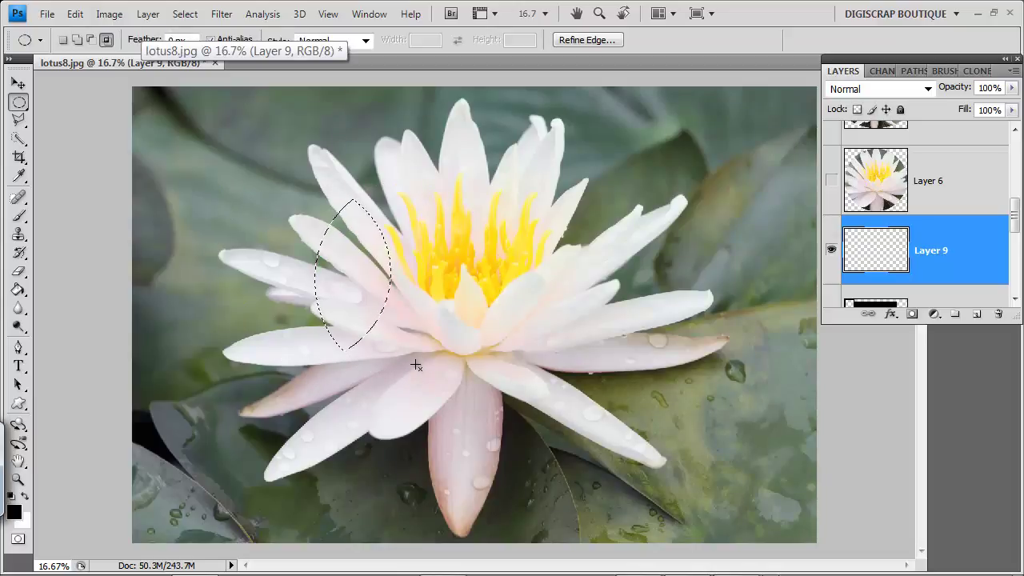
left_click_drag(240, 225, 347, 320)
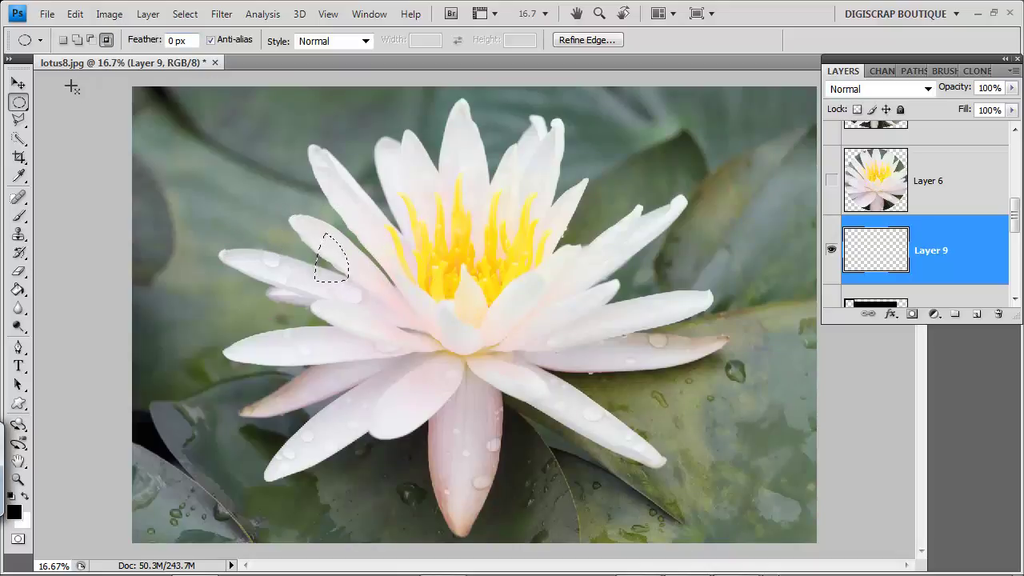
left_click(184, 13)
left_click(207, 53)
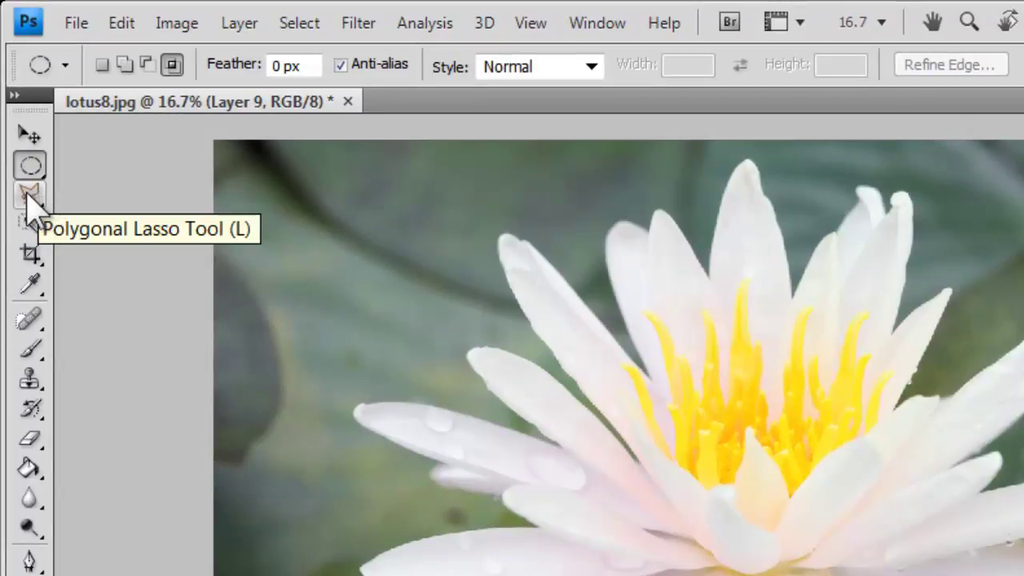
left_click(40, 196)
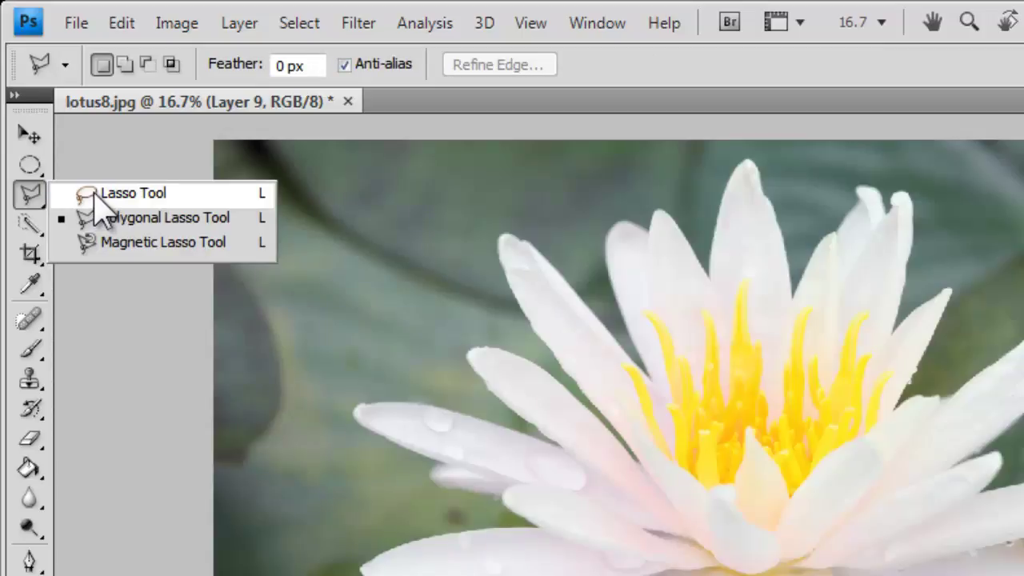
left_click(42, 221)
left_click(43, 205)
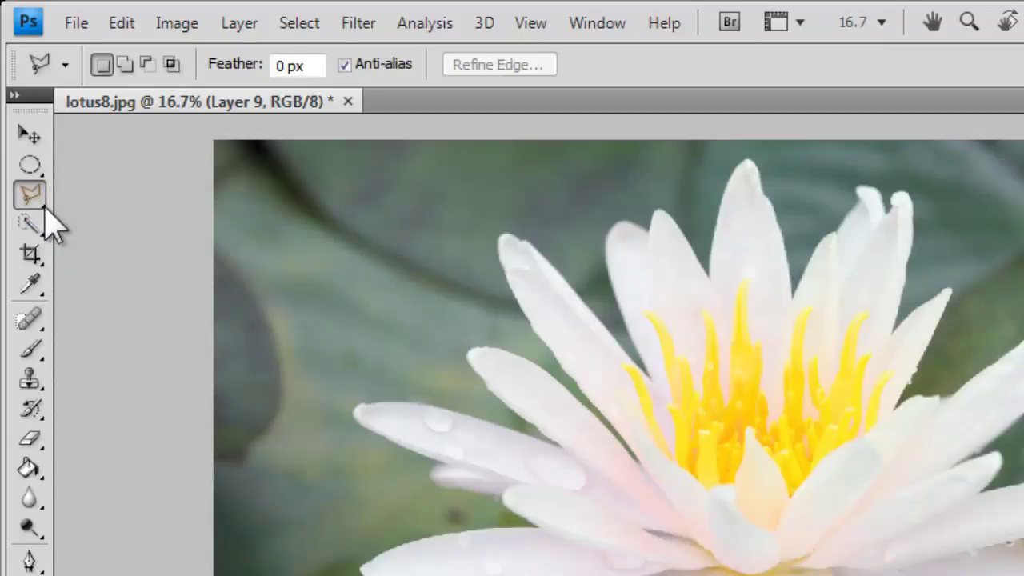
Trace a freehand selection around the flower's upper-left petals and centre with the Lasso tool, and deselect.
left_click(44, 206)
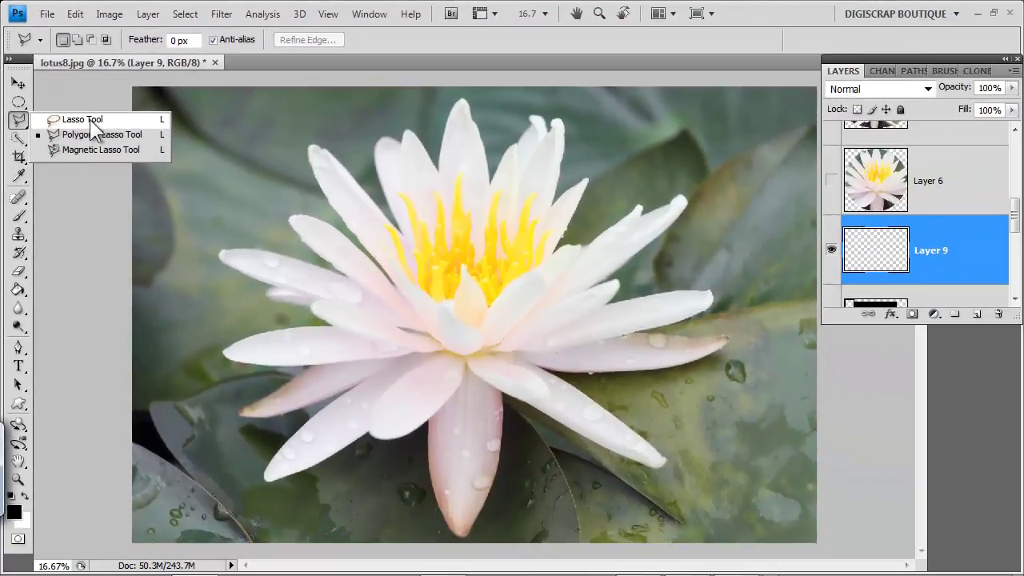
left_click(80, 120)
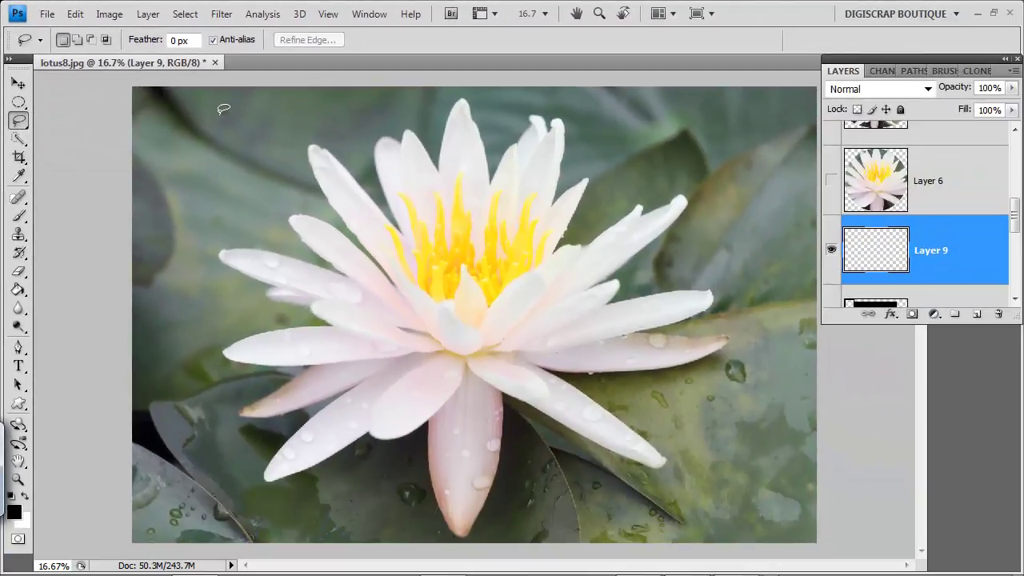
mouse_move(342, 302)
left_mouse_down()
mouse_move(224, 253)
mouse_move(297, 252)
mouse_move(361, 279)
left_mouse_up()
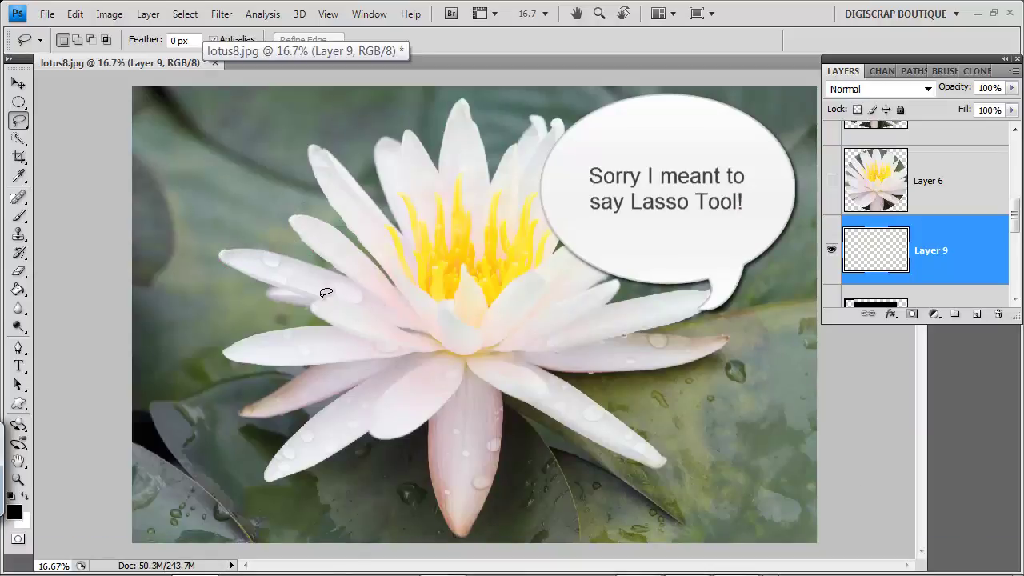
mouse_move(320, 292)
left_mouse_down()
mouse_move(227, 271)
mouse_move(220, 254)
mouse_move(257, 245)
mouse_move(368, 291)
mouse_move(292, 224)
mouse_move(313, 215)
mouse_move(353, 237)
mouse_move(400, 292)
mouse_move(336, 216)
mouse_move(311, 151)
mouse_move(347, 152)
mouse_move(416, 252)
mouse_move(377, 140)
mouse_move(412, 152)
mouse_move(436, 145)
mouse_move(444, 193)
mouse_move(444, 140)
mouse_move(483, 110)
mouse_move(515, 324)
mouse_move(504, 347)
mouse_move(461, 357)
mouse_move(404, 323)
mouse_move(318, 295)
left_mouse_up()
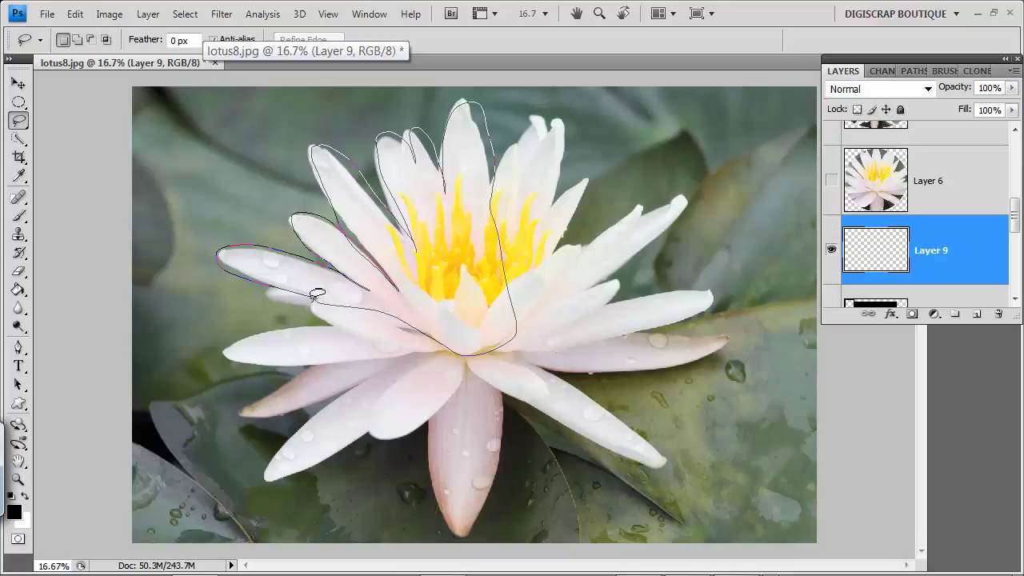
left_click_drag(316, 294, 316, 293)
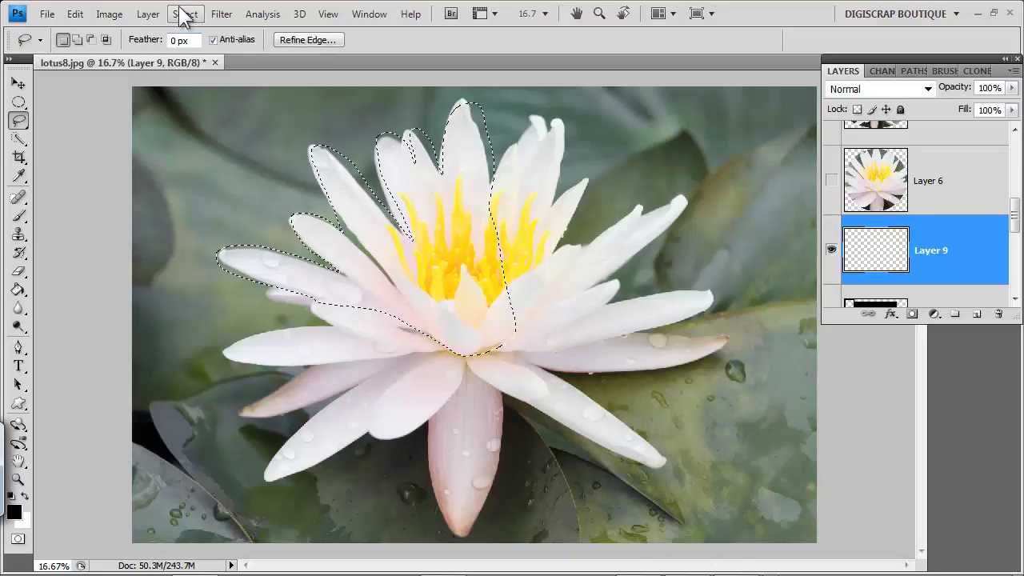
left_click(184, 14)
left_click(200, 55)
Trace a freehand selection around two of the flower's left petals with the Lasso tool, and deselect.
mouse_move(305, 294)
left_mouse_down()
mouse_move(221, 258)
mouse_move(244, 252)
mouse_move(351, 279)
mouse_move(291, 224)
left_mouse_up()
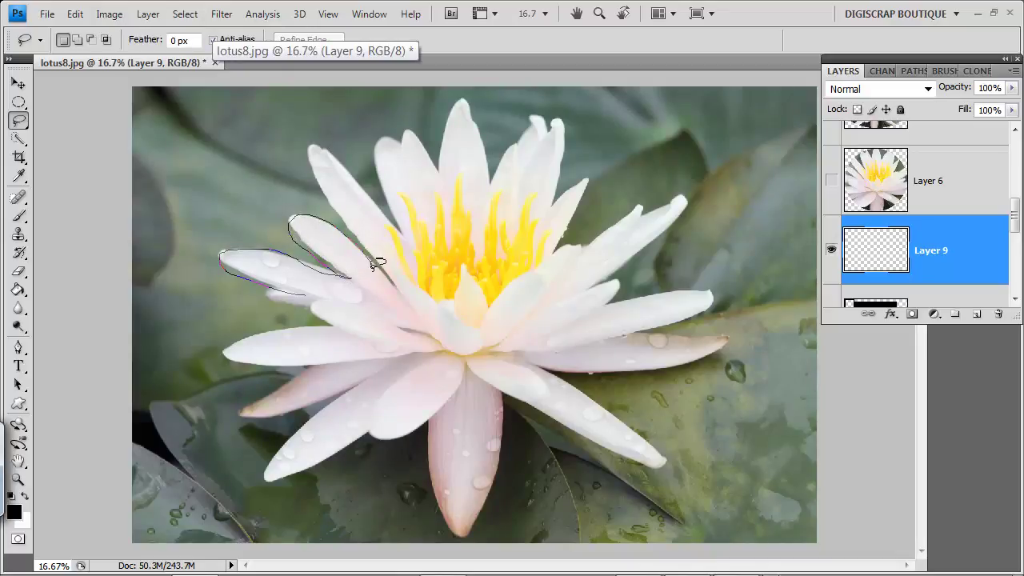
left_click_drag(378, 262, 371, 265)
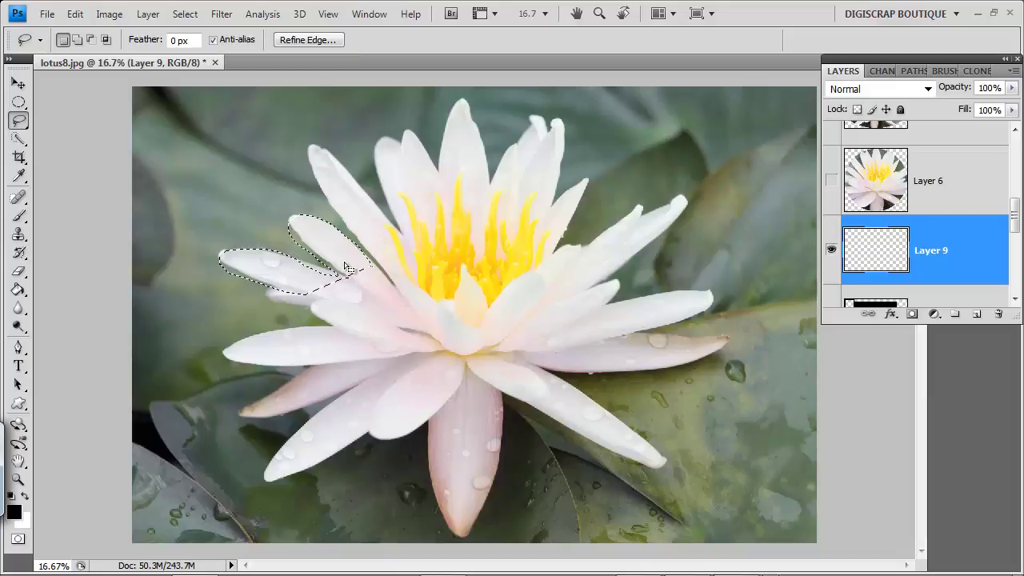
left_click(191, 15)
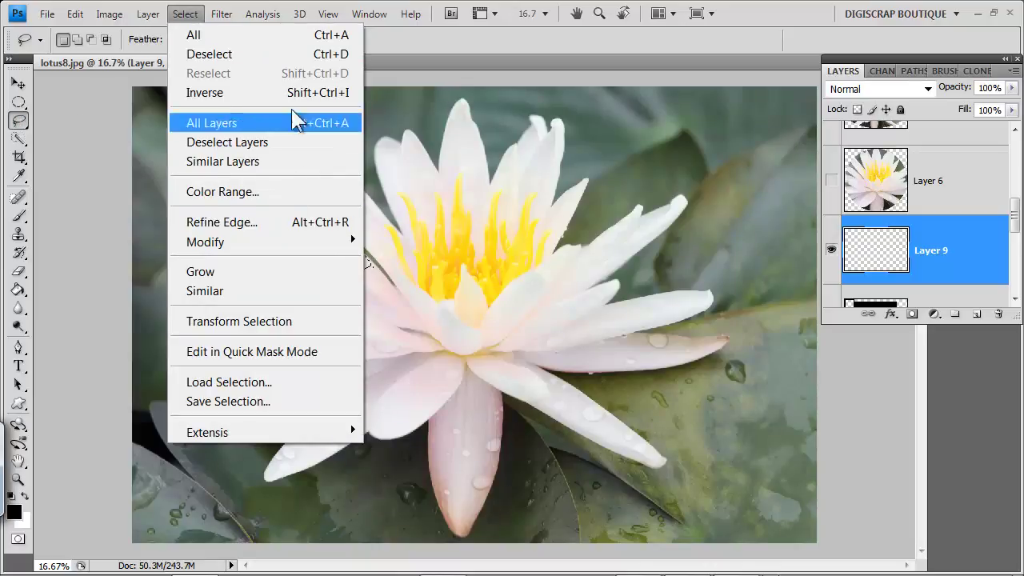
left_click(228, 56)
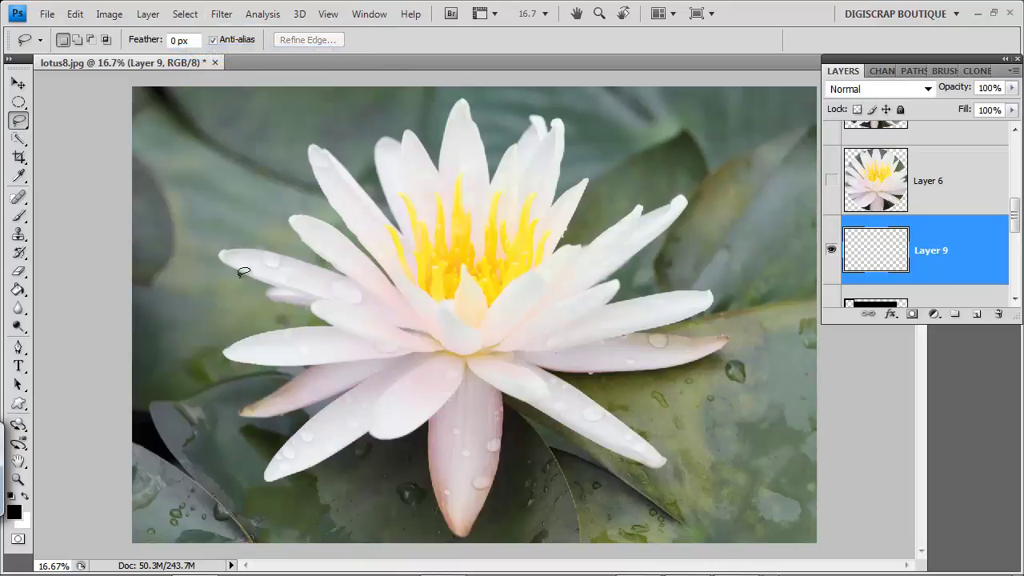
Draw a freehand heart-shaped selection over the flower's left petals and yellow centre with the Lasso tool, and deselect.
mouse_move(370, 327)
left_mouse_down()
mouse_move(260, 262)
mouse_move(215, 174)
mouse_move(302, 146)
mouse_move(356, 187)
mouse_move(370, 225)
mouse_move(373, 185)
mouse_move(438, 141)
mouse_move(503, 192)
mouse_move(464, 277)
mouse_move(375, 330)
left_mouse_up()
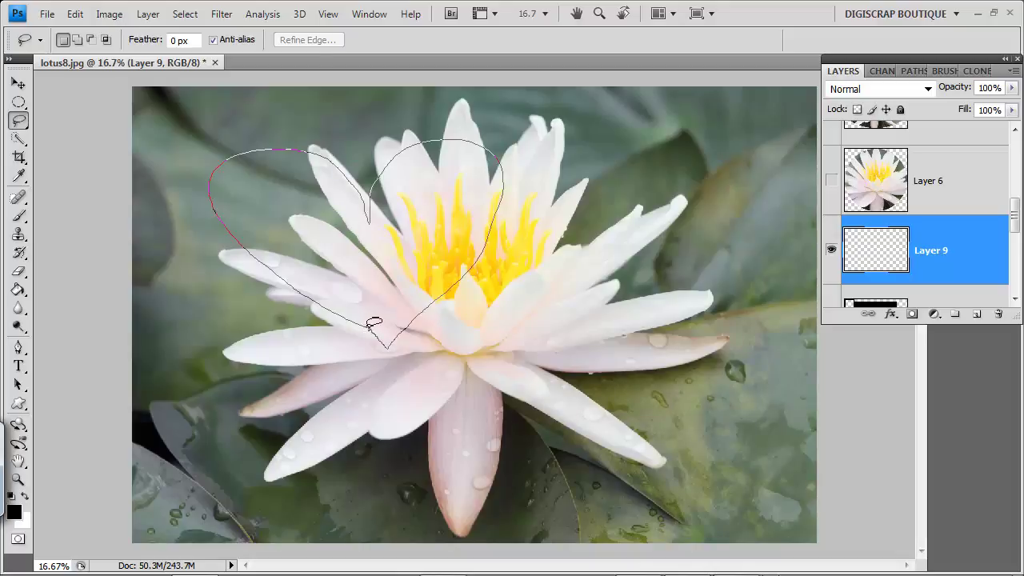
left_click_drag(368, 328, 370, 327)
left_click(185, 14)
left_click(189, 50)
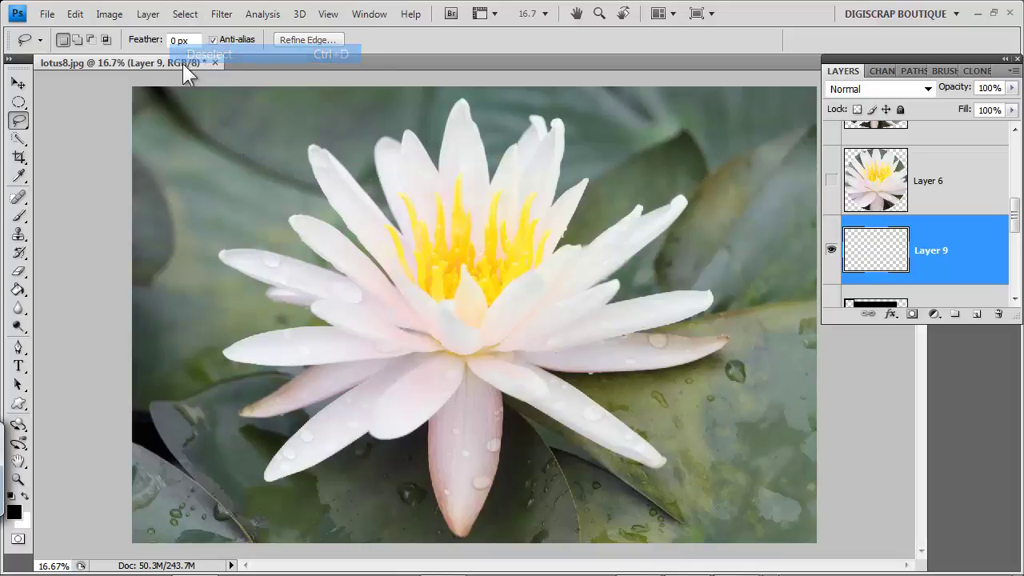
Draw a straight-sided outline across the flower's upper petals with the Polygonal Lasso tool, and cancel it before closing.
left_click(16, 122)
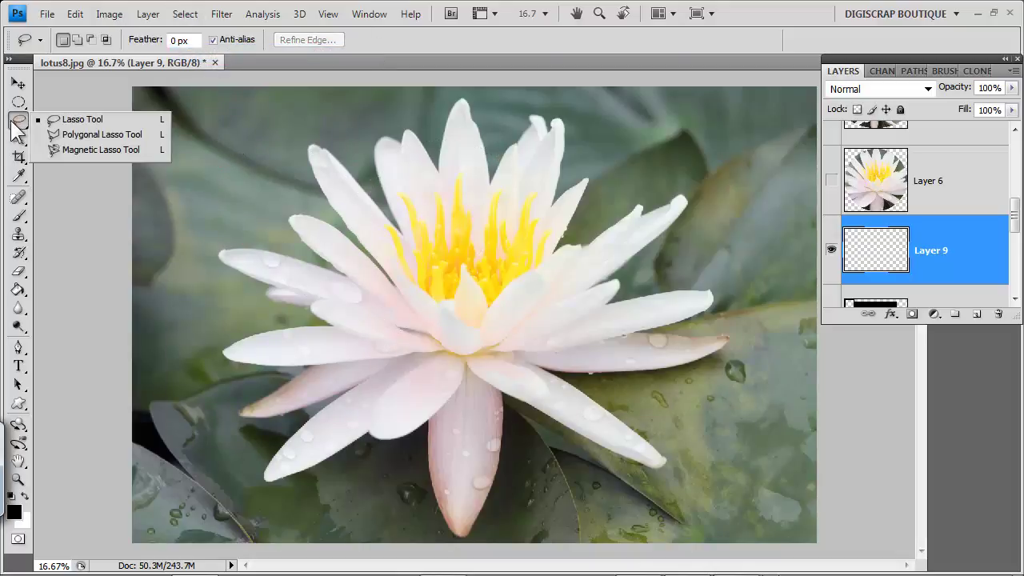
left_click(60, 136)
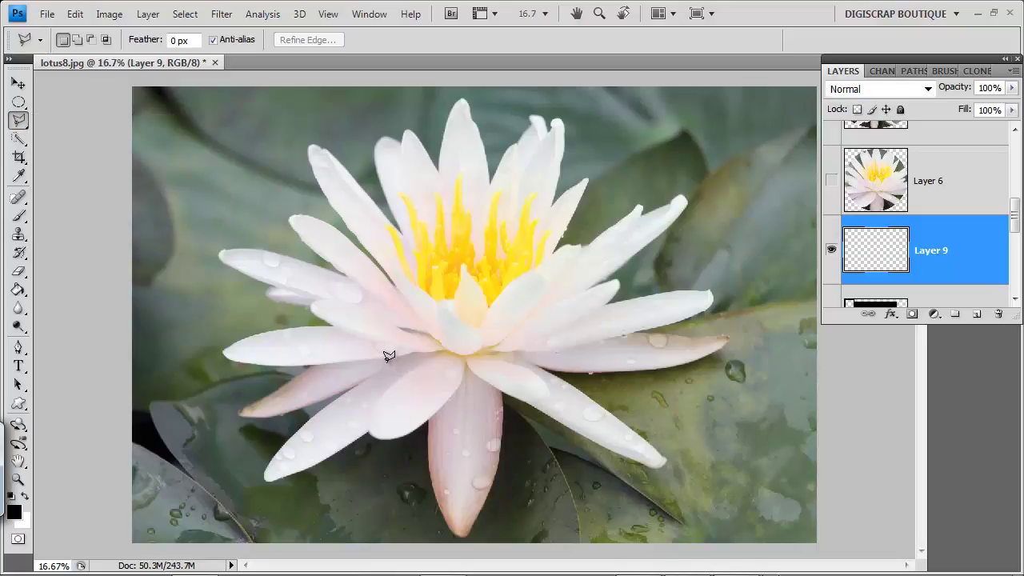
left_click(369, 372)
left_click(367, 254)
left_click(212, 136)
left_click(237, 121)
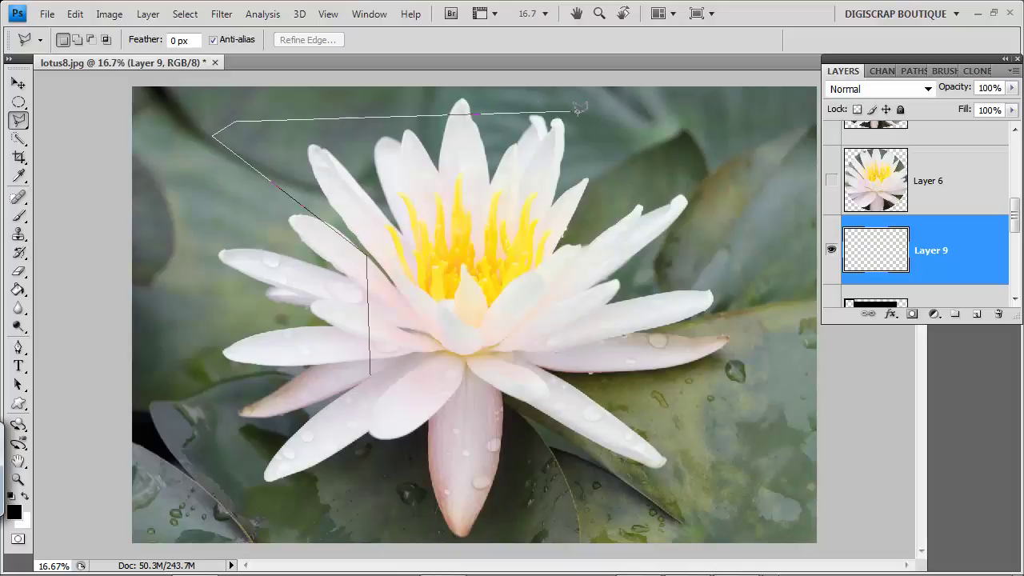
left_click(550, 116)
left_click(547, 268)
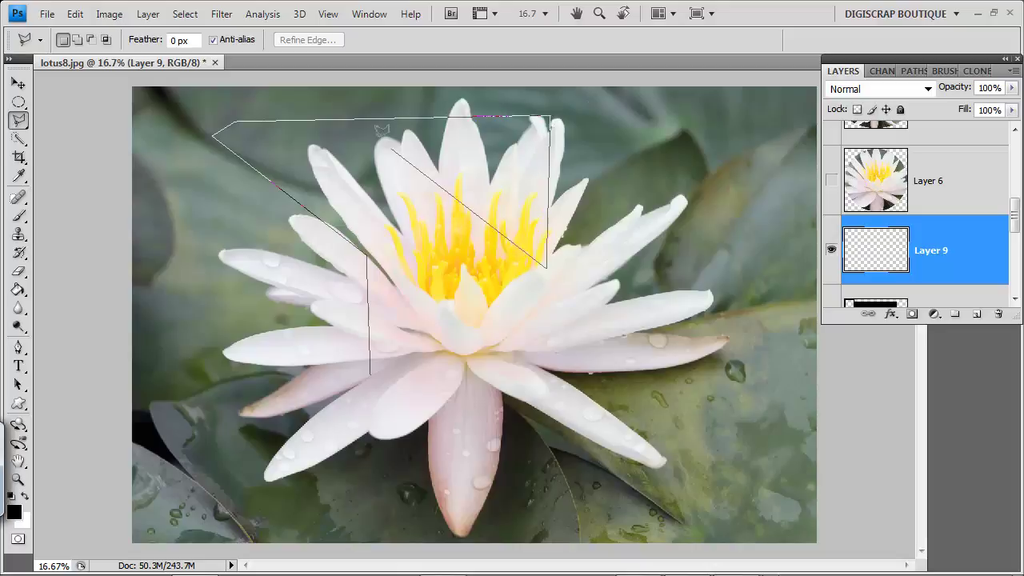
left_click(378, 140)
left_click(309, 156)
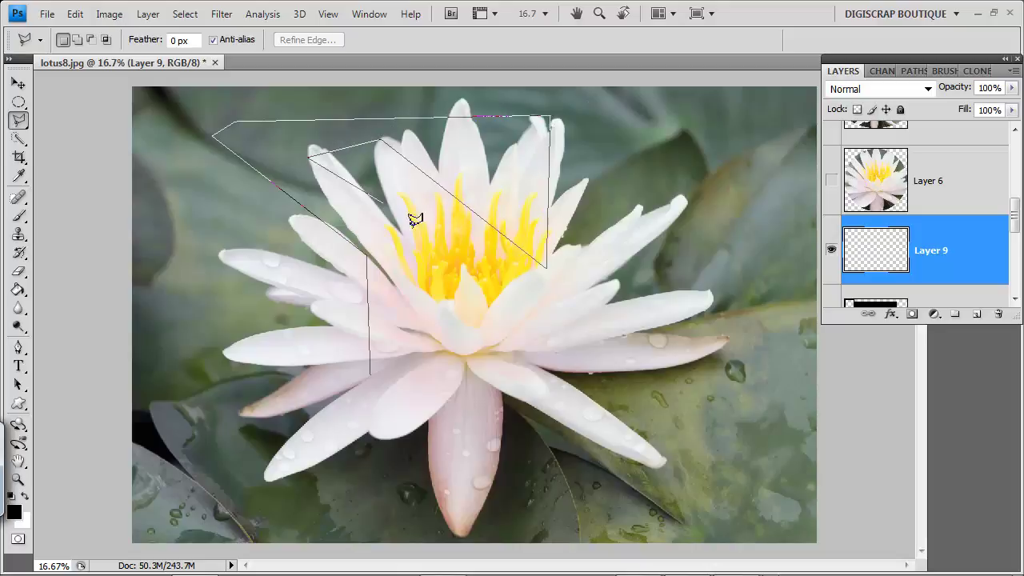
left_click(441, 266)
key("Escape")
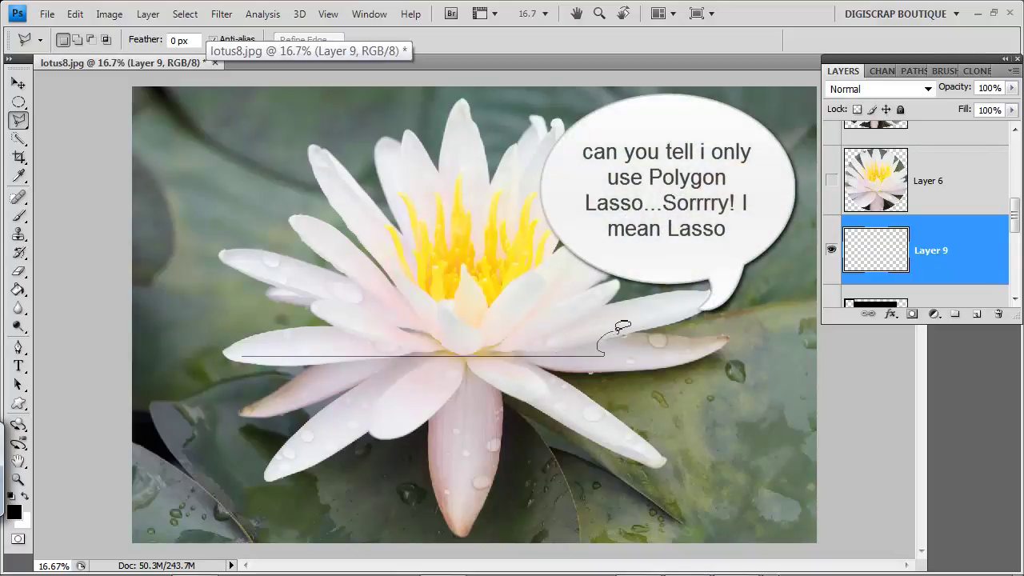
Outline much of the flower with the Polygonal Lasso tool, mixing freehand curves at both sides with straight segments across the upper petals, and close the selection.
left_click_drag(640, 330, 676, 322)
mouse_move(665, 288)
left_mouse_down()
mouse_move(601, 306)
mouse_move(622, 286)
mouse_move(576, 298)
left_mouse_up()
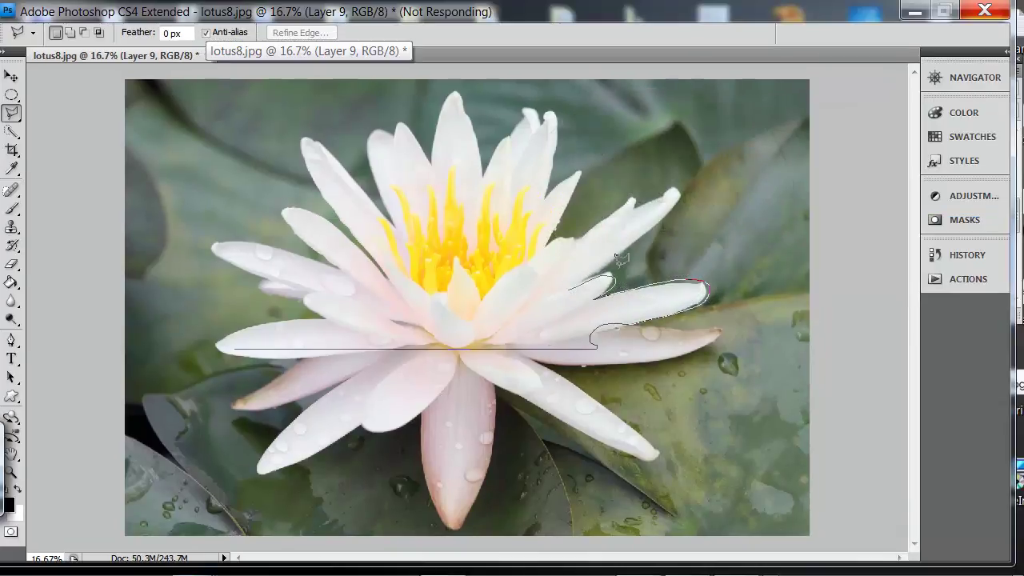
mouse_move(631, 241)
left_mouse_down()
mouse_move(577, 344)
mouse_move(651, 299)
mouse_move(566, 280)
mouse_move(638, 237)
left_mouse_up()
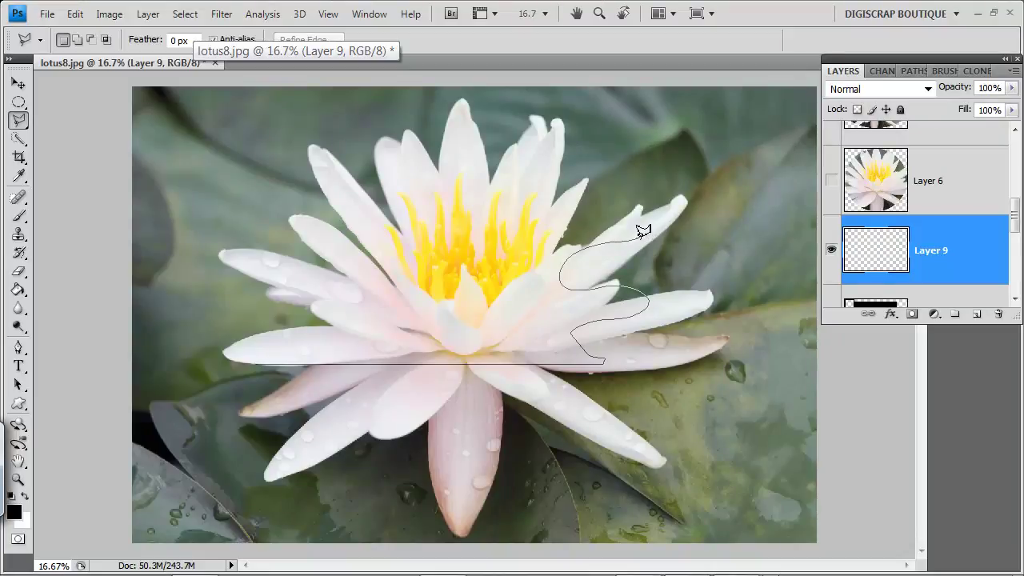
left_click_drag(639, 237, 646, 173)
left_click(660, 184)
left_click(552, 140)
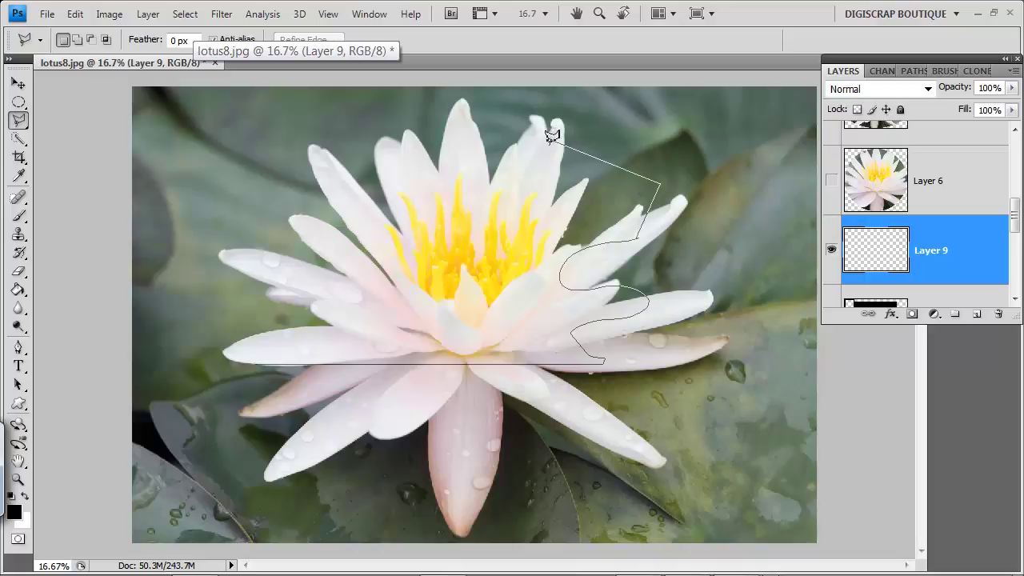
left_click(418, 217)
left_click(356, 130)
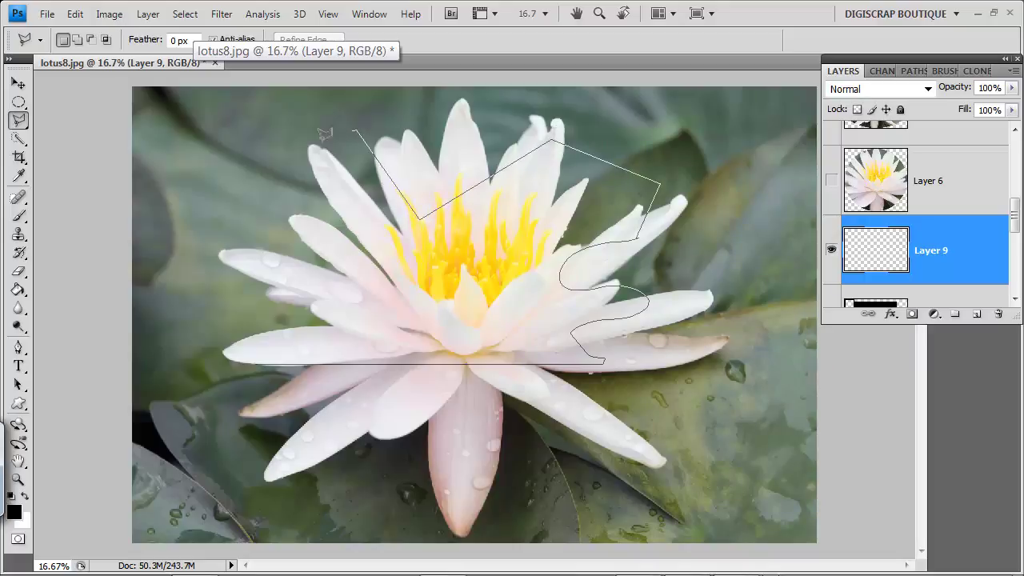
left_click(227, 155)
left_click(267, 261)
mouse_move(267, 337)
left_mouse_down()
mouse_move(201, 368)
mouse_move(202, 390)
mouse_move(276, 415)
mouse_move(306, 516)
mouse_move(354, 505)
mouse_move(370, 436)
left_mouse_up()
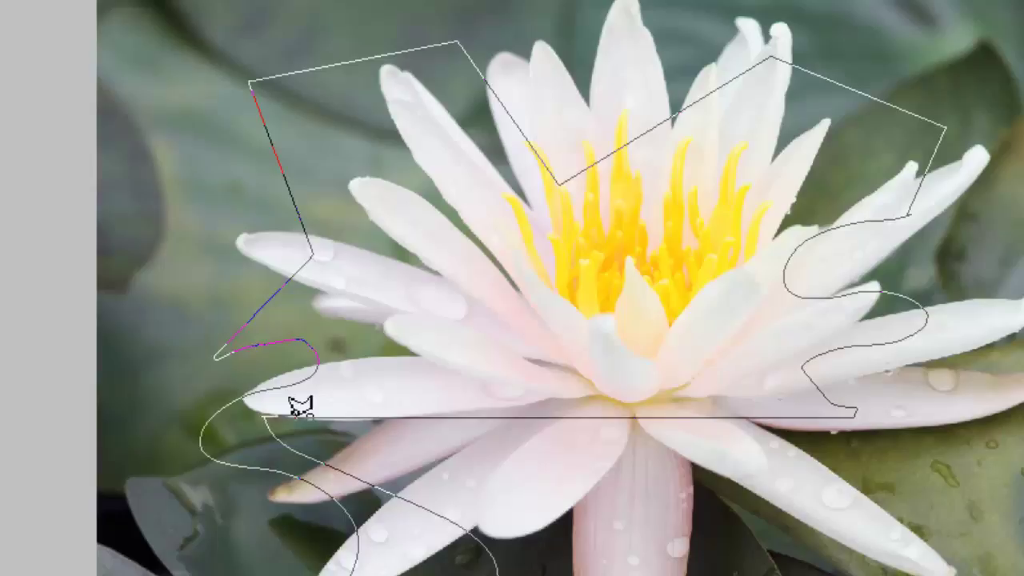
left_click(300, 408)
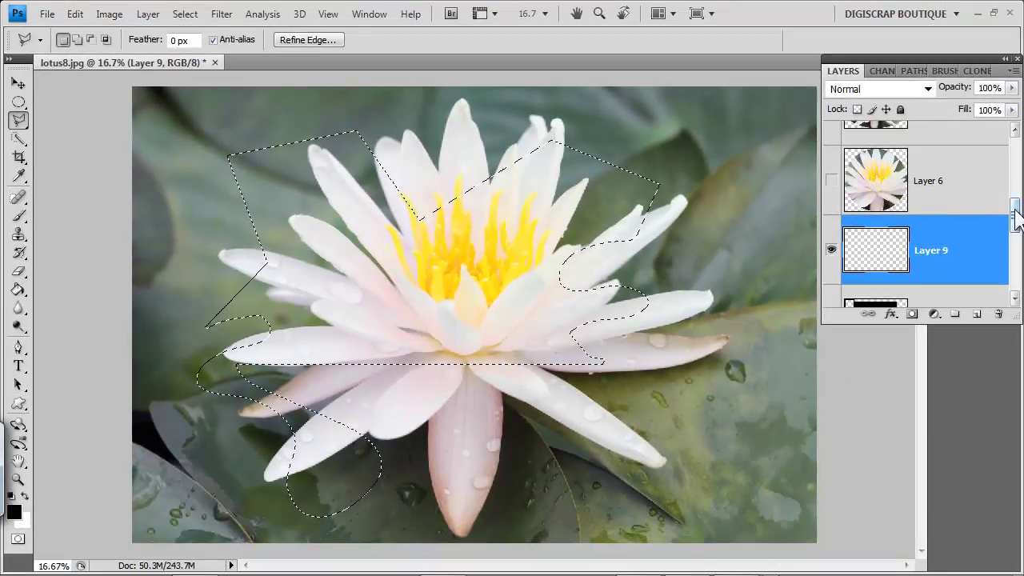
Copy the selected area of the Background copy layer onto a new layer and give it a drop shadow.
left_click_drag(1015, 211, 1016, 264)
left_click(914, 223)
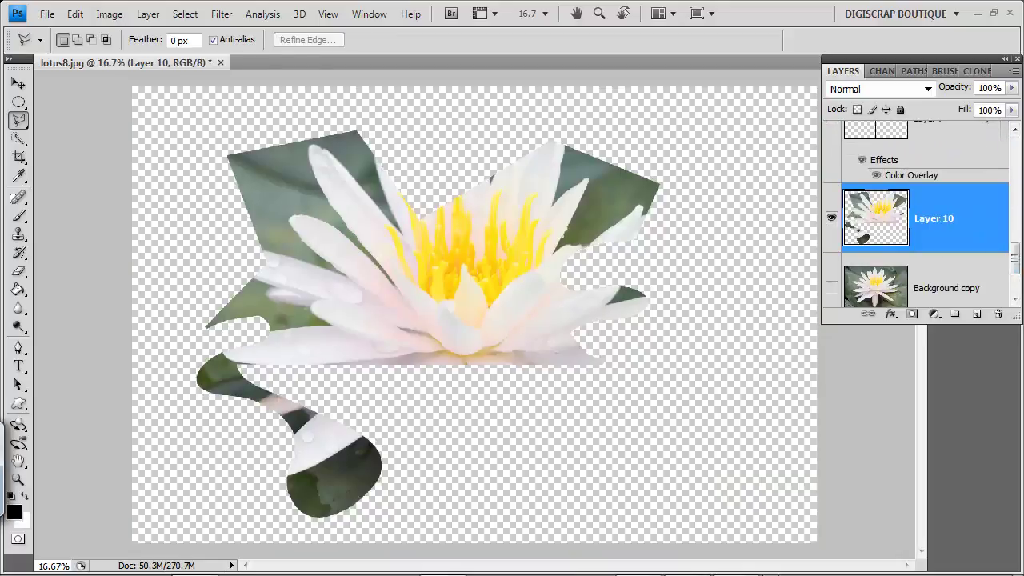
double_click(874, 224)
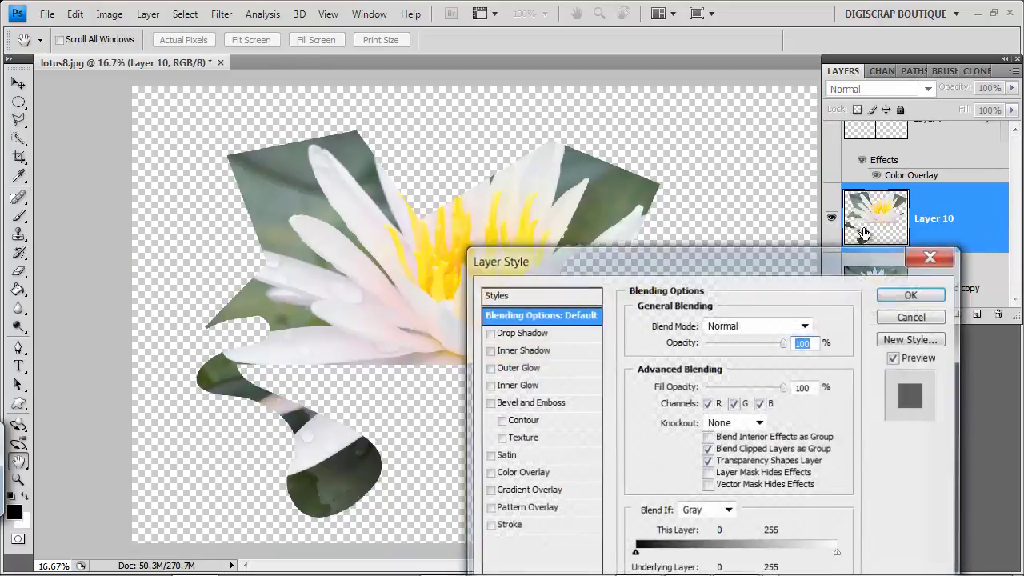
left_click(494, 330)
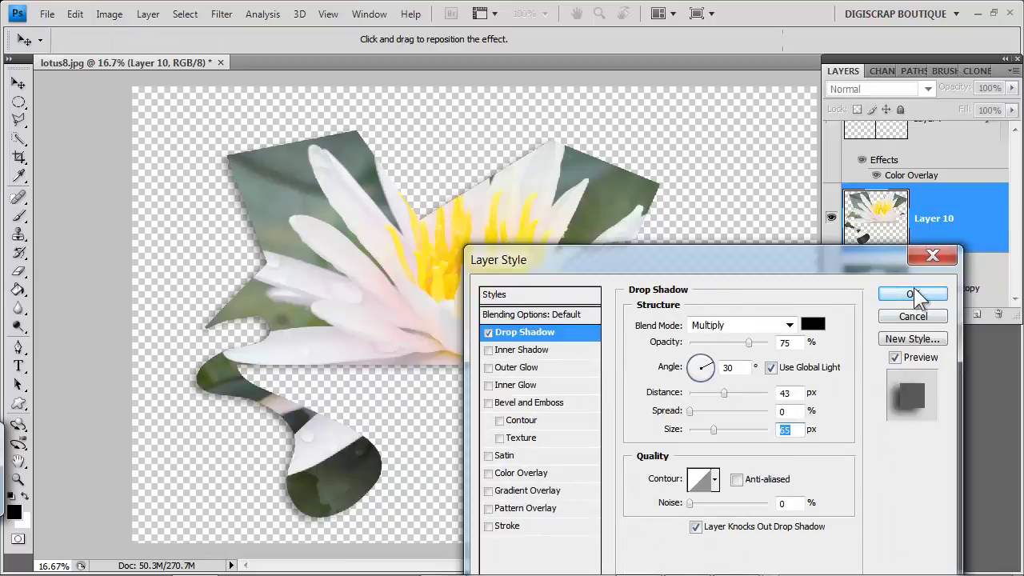
left_click(913, 294)
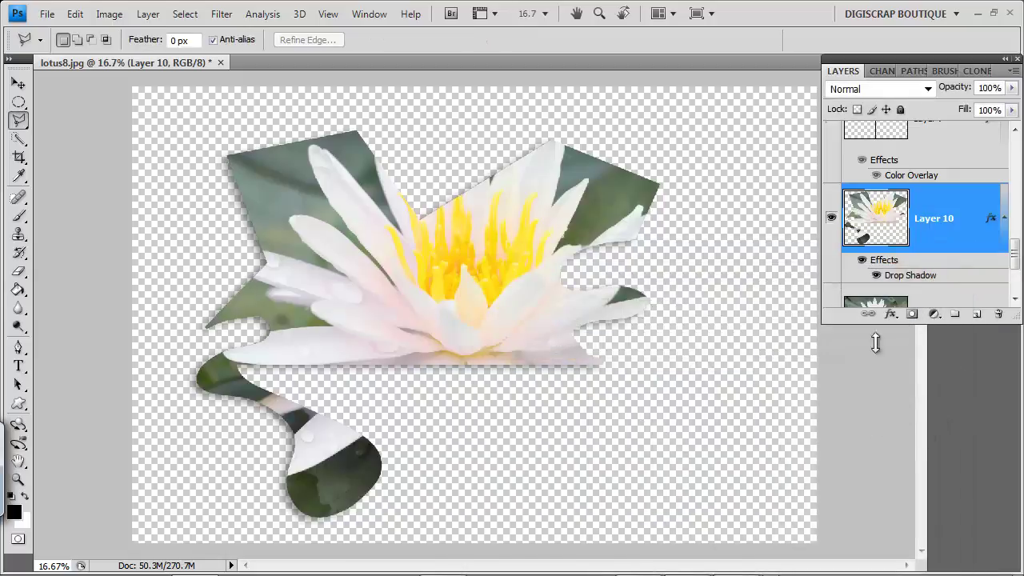
Hide the shadowed cut-out layer and show the Background copy layer.
left_click(19, 120)
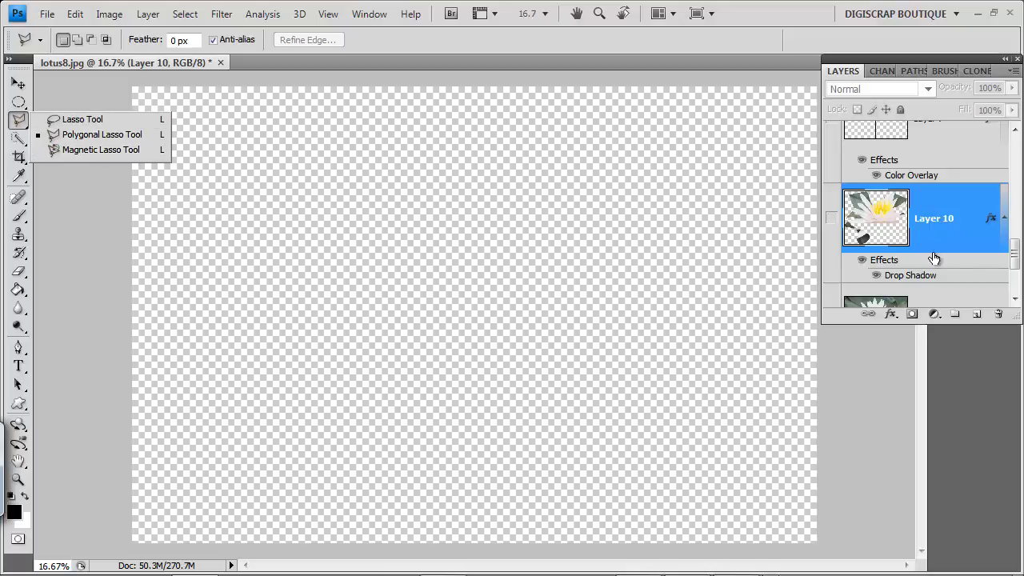
left_click_drag(1014, 254, 1015, 273)
left_click(833, 202)
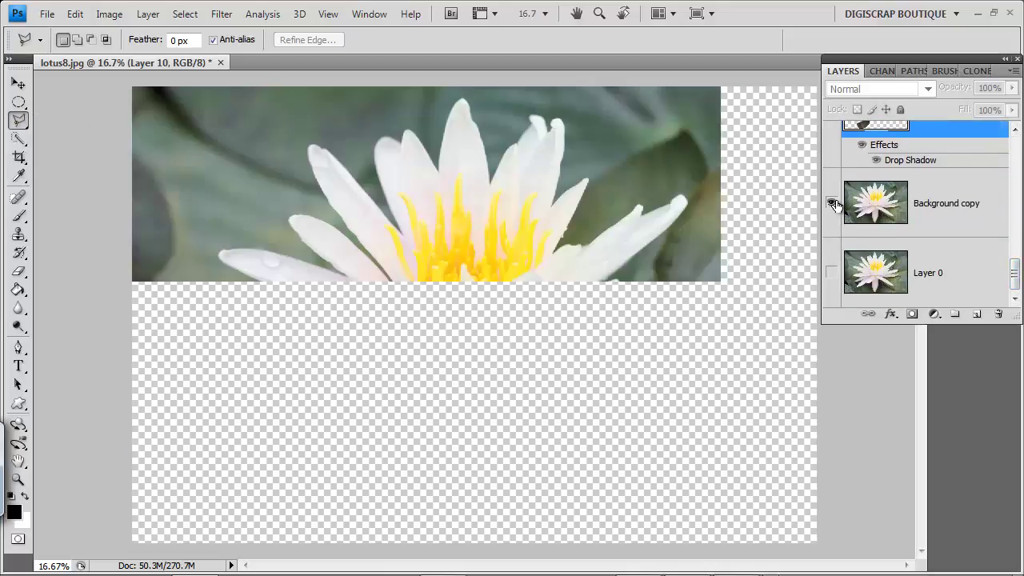
Trace the flower's left petals with the Magnetic Lasso tool, deleting misplaced anchor points along the way, and close the selection.
right_click(23, 123)
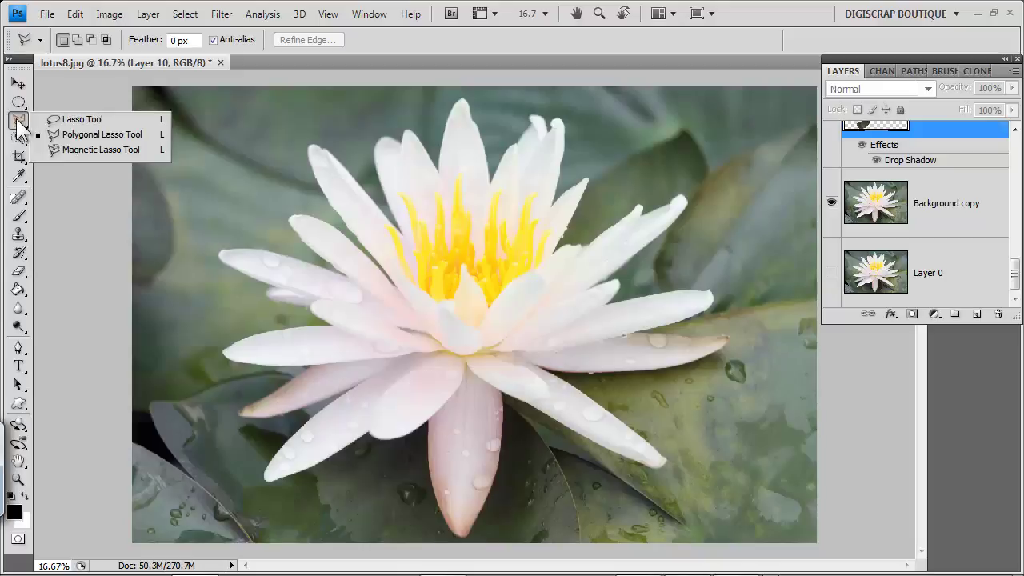
left_click(97, 149)
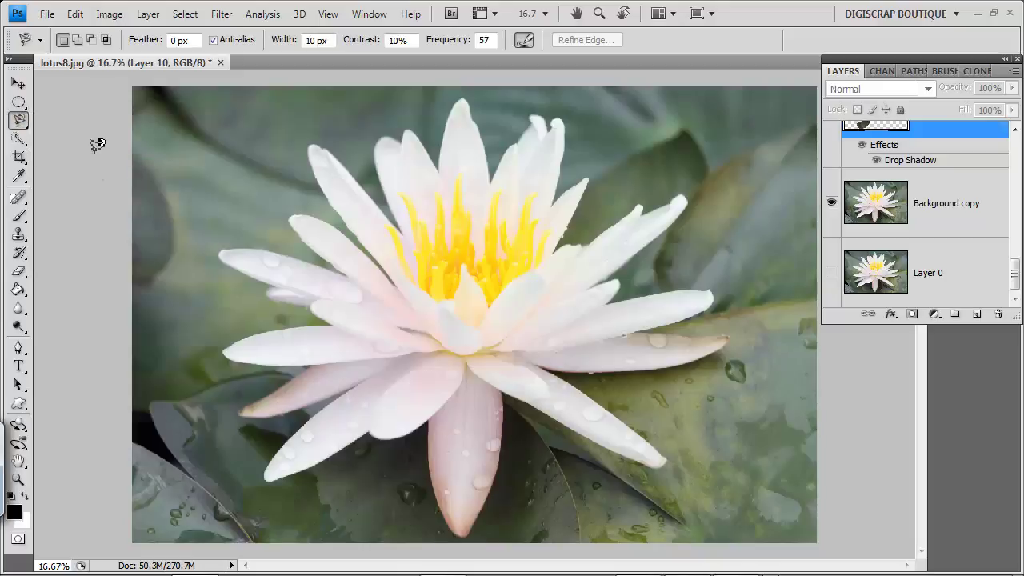
left_click(330, 324)
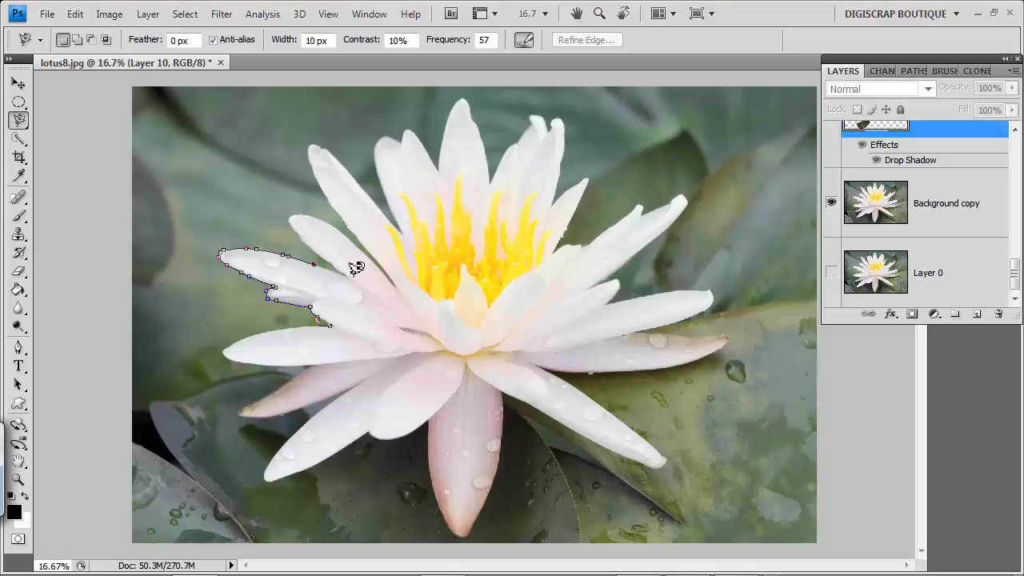
key("Delete")
key("Delete")
key("Delete")
key("Delete")
key("Delete")
key("Delete")
key("Delete")
key("Delete")
key("Delete")
key("Delete")
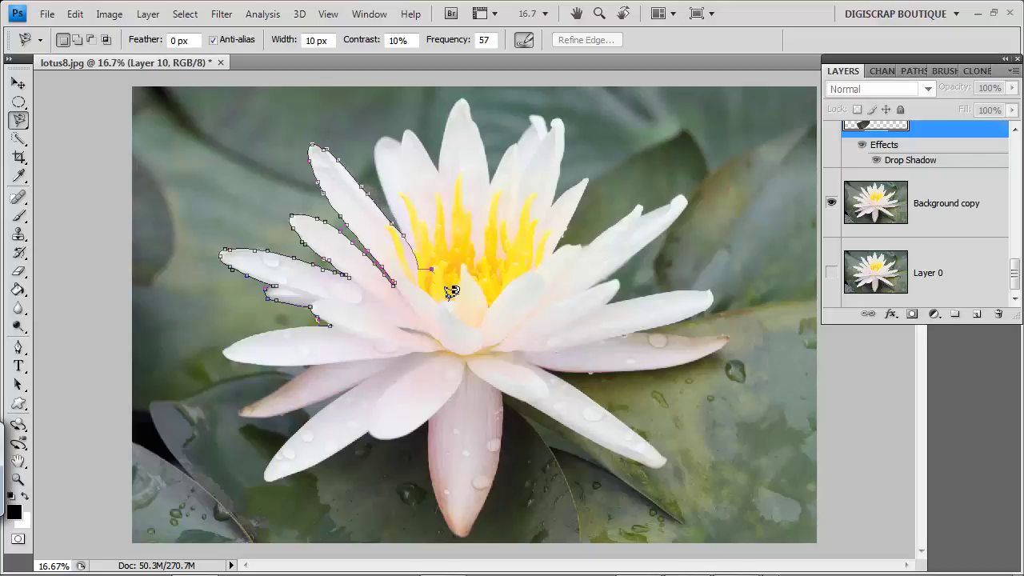
double_click(334, 320)
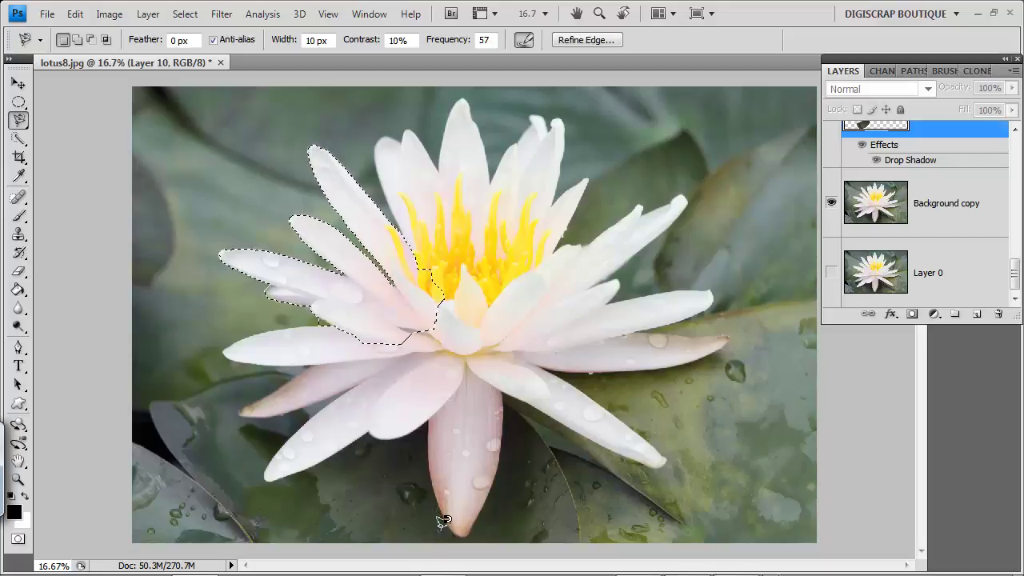
Copy the selected petals onto a new layer with Layer via Copy, and hide the Background copy layer.
right_click(392, 340)
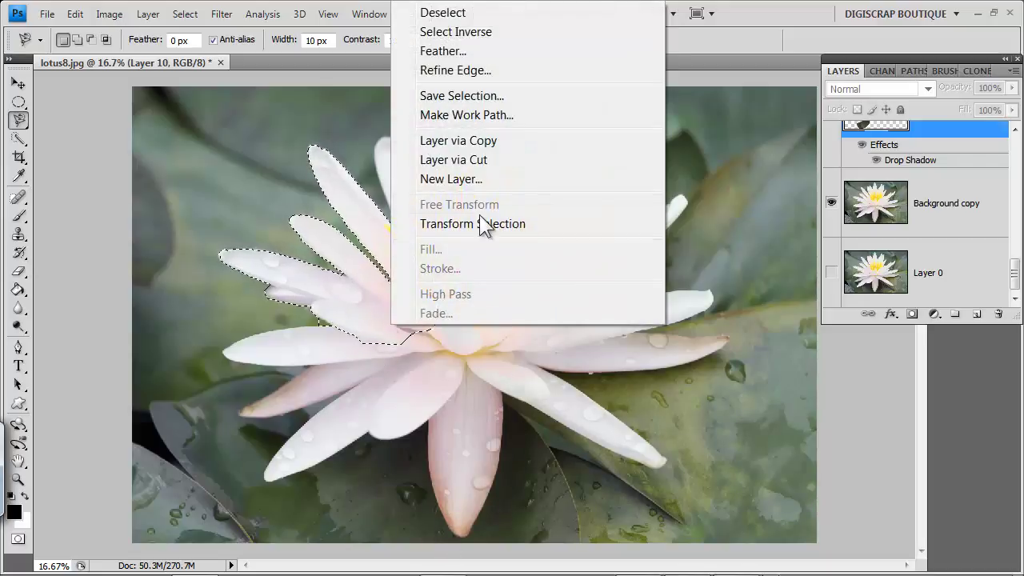
left_click(485, 138)
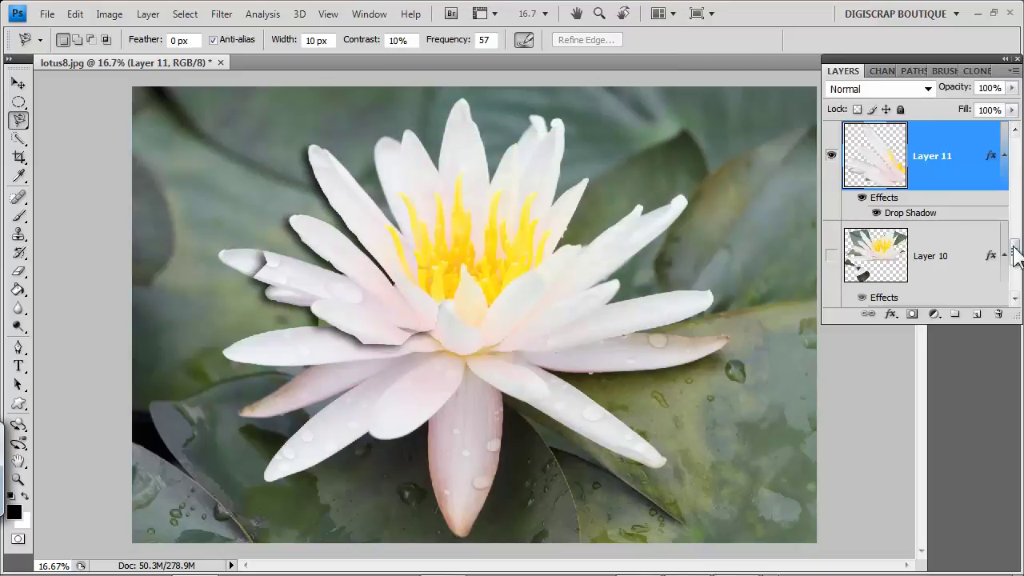
left_click_drag(1016, 257, 1016, 270)
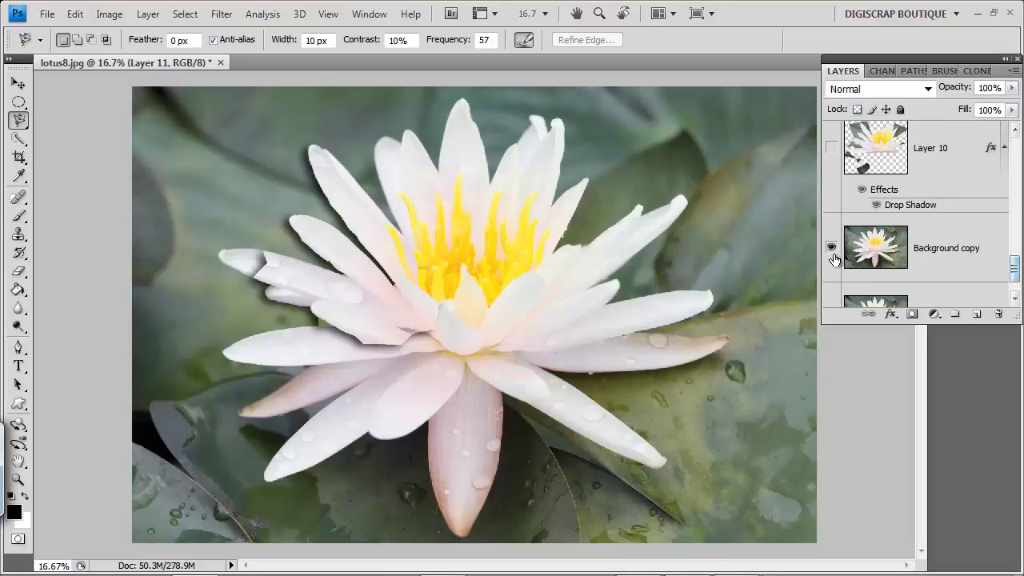
left_click(832, 247)
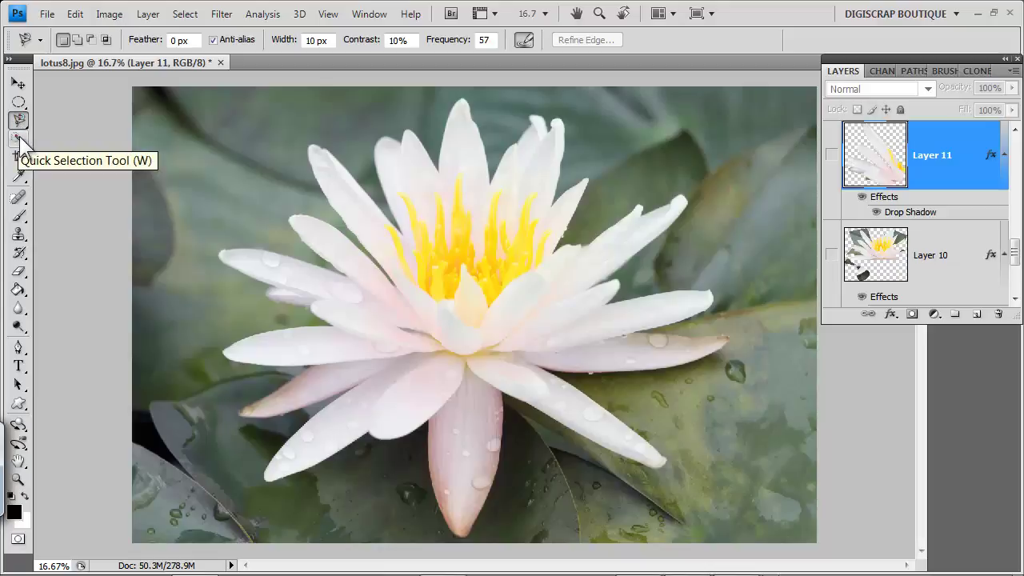
Make the Background copy layer active and set the Quick Selection tool's brush diameter to 138 px.
left_click(20, 140)
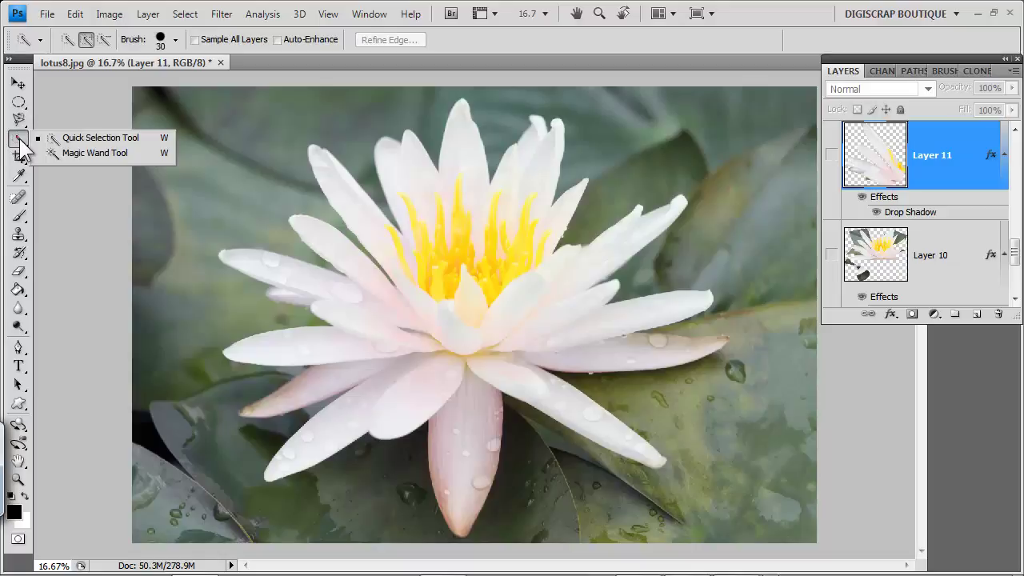
left_click(112, 139)
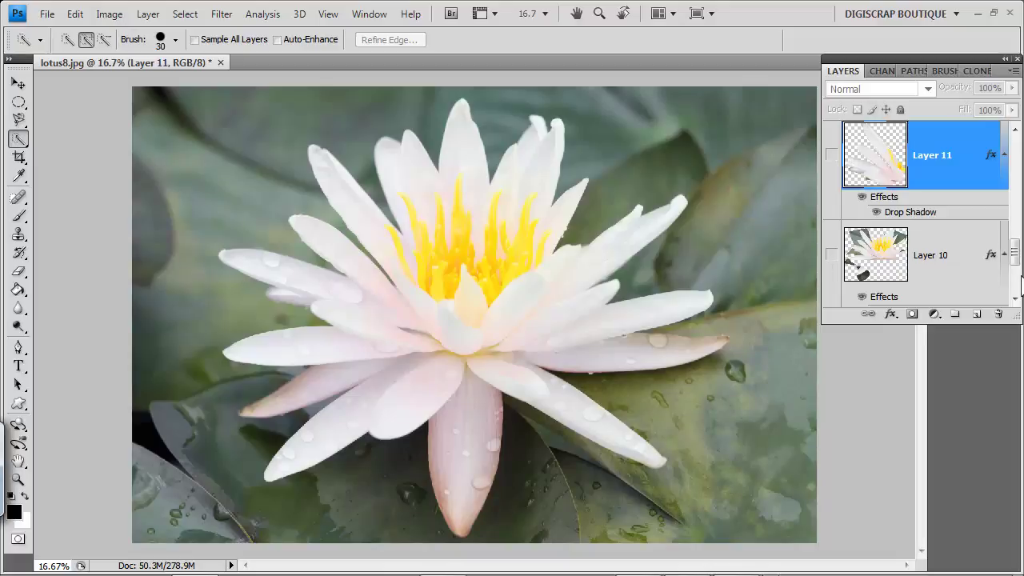
left_click_drag(1013, 247, 1013, 267)
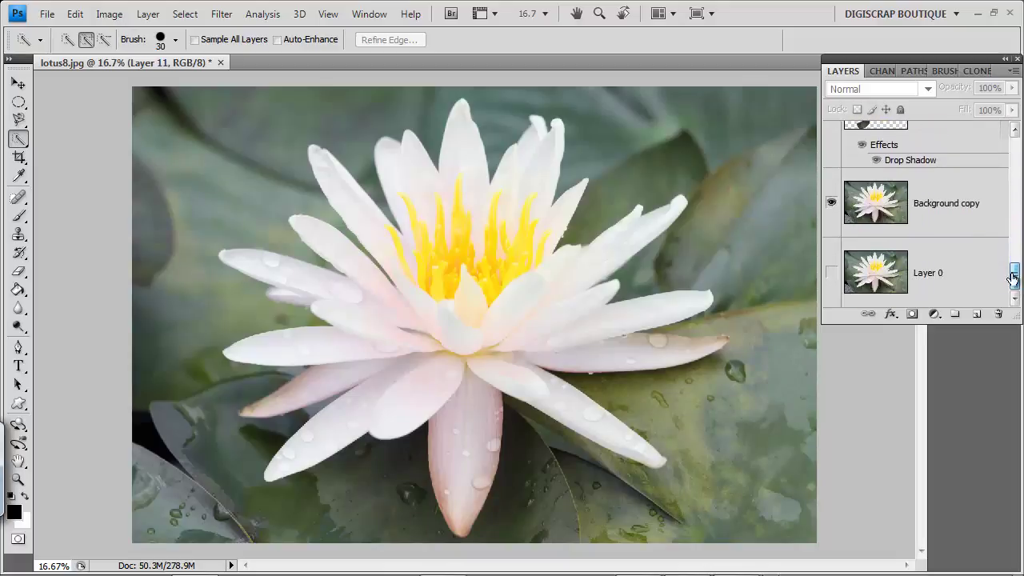
left_click(918, 205)
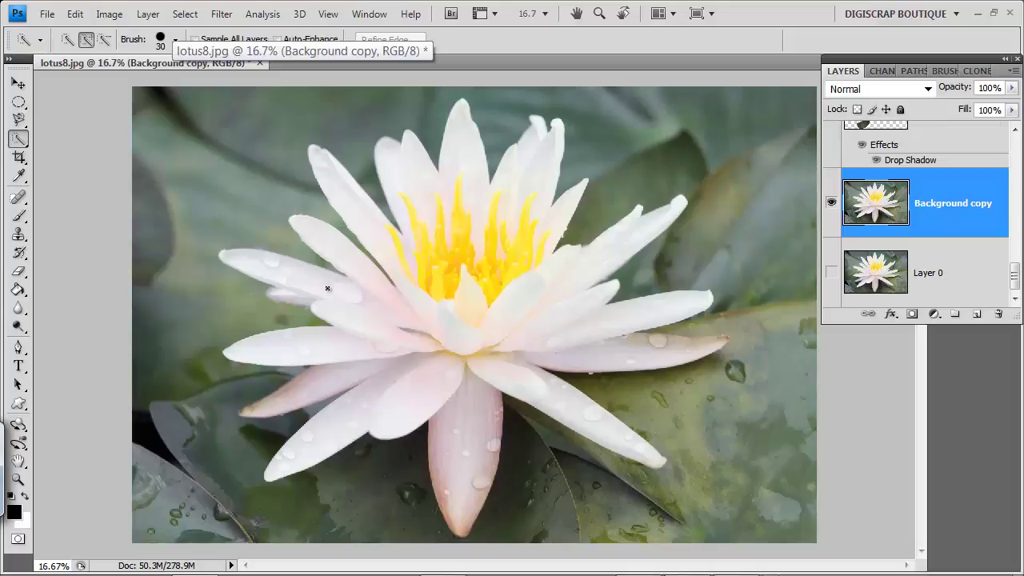
left_click(176, 39)
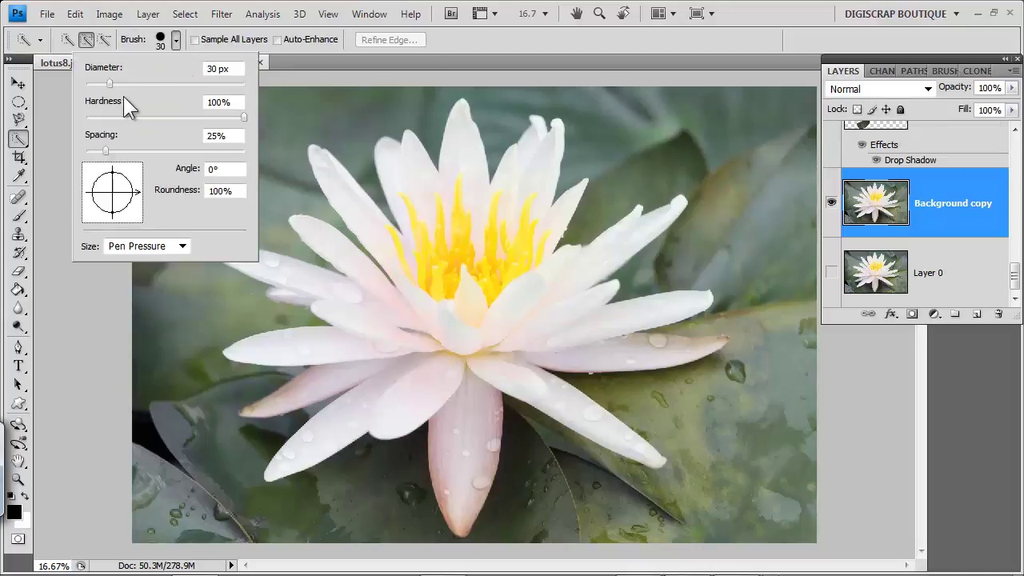
left_click_drag(109, 83, 180, 83)
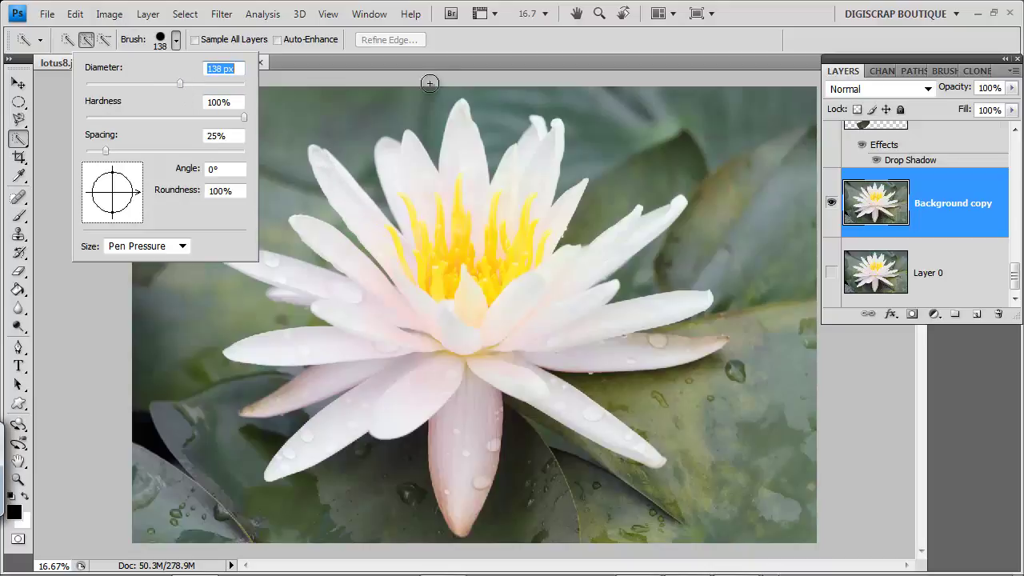
left_click(392, 68)
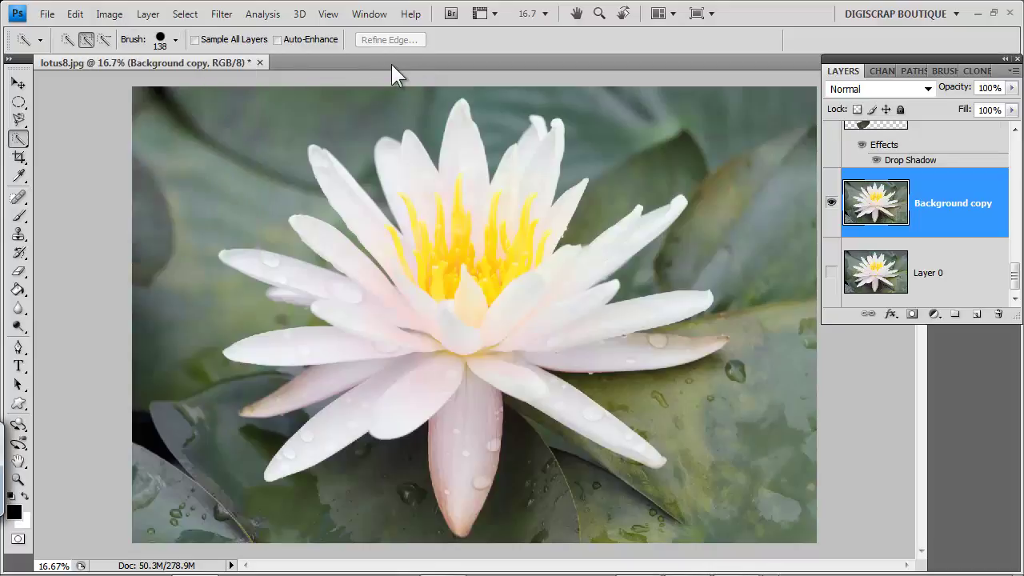
Select the whole lotus with Quick Selection strokes across its petals and copy it onto a new layer.
mouse_move(411, 282)
left_mouse_down()
mouse_move(336, 190)
mouse_move(349, 192)
left_mouse_up()
mouse_move(429, 259)
left_mouse_down()
mouse_move(382, 148)
mouse_move(418, 159)
left_mouse_up()
left_click_drag(453, 213, 457, 115)
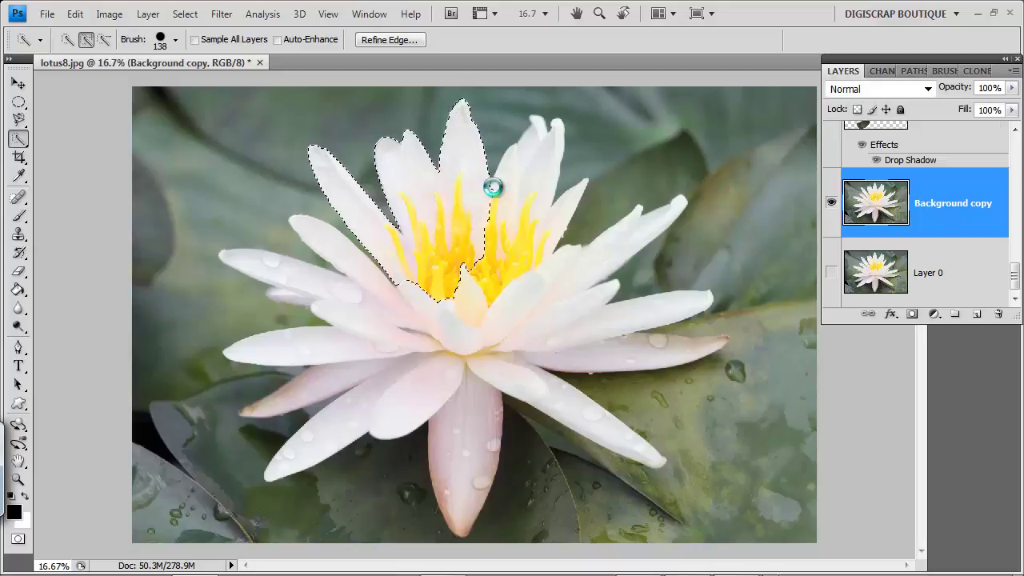
mouse_move(503, 231)
left_mouse_down()
mouse_move(525, 150)
mouse_move(540, 183)
left_mouse_up()
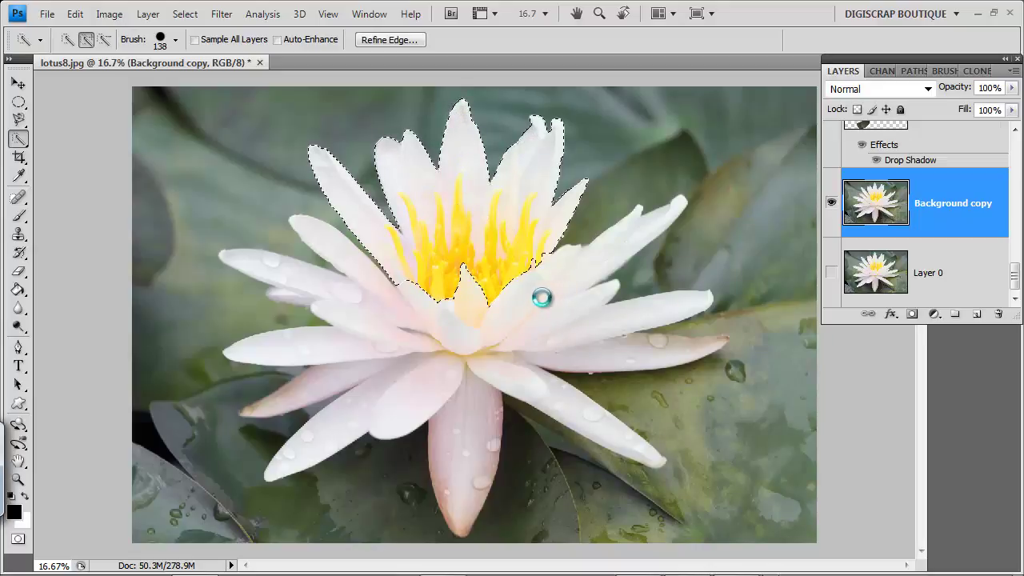
left_click_drag(603, 250, 658, 217)
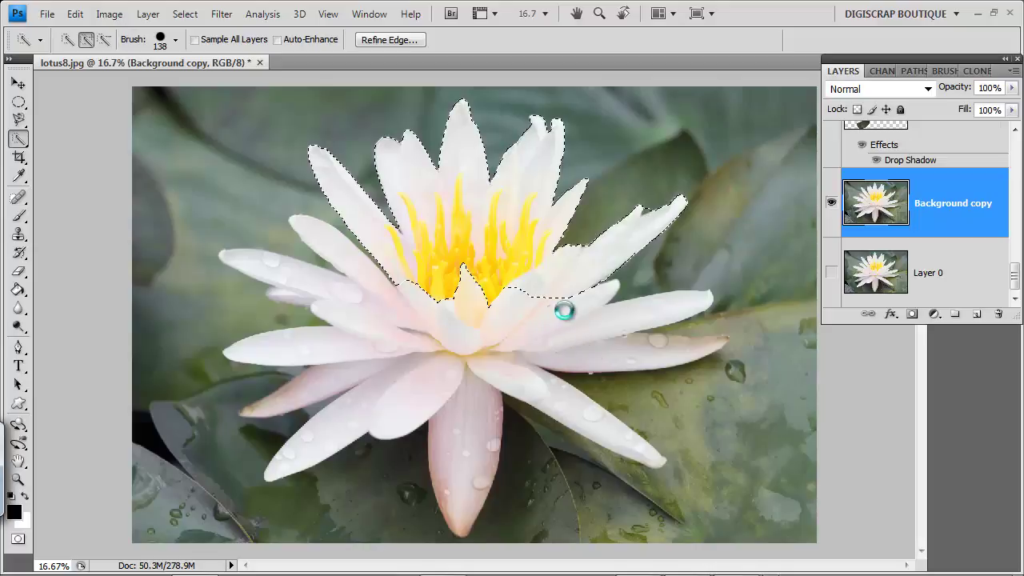
left_click_drag(613, 370, 576, 331)
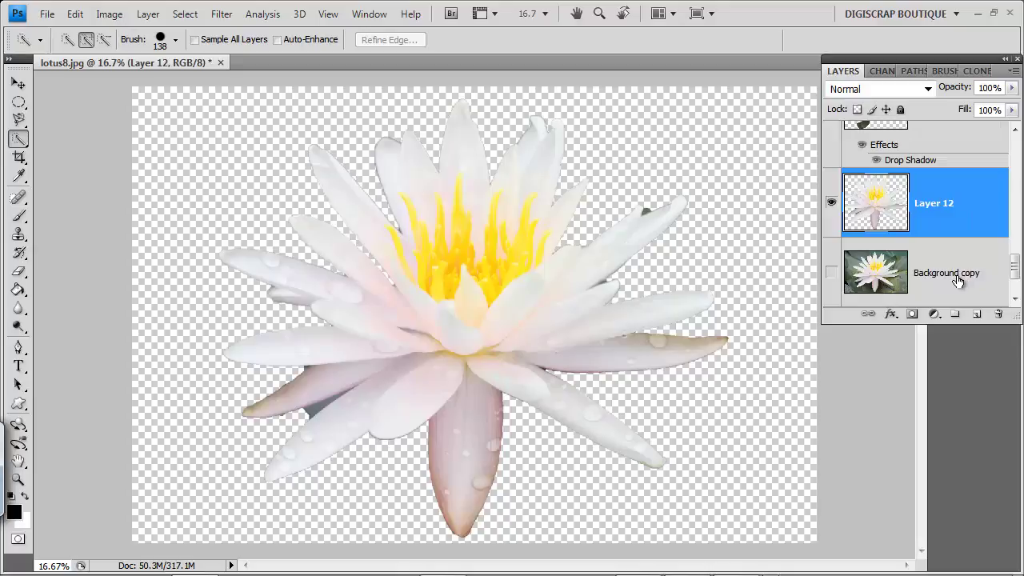
Hide the new lotus cut-out layer, and show and activate the Background copy layer.
left_click(833, 203)
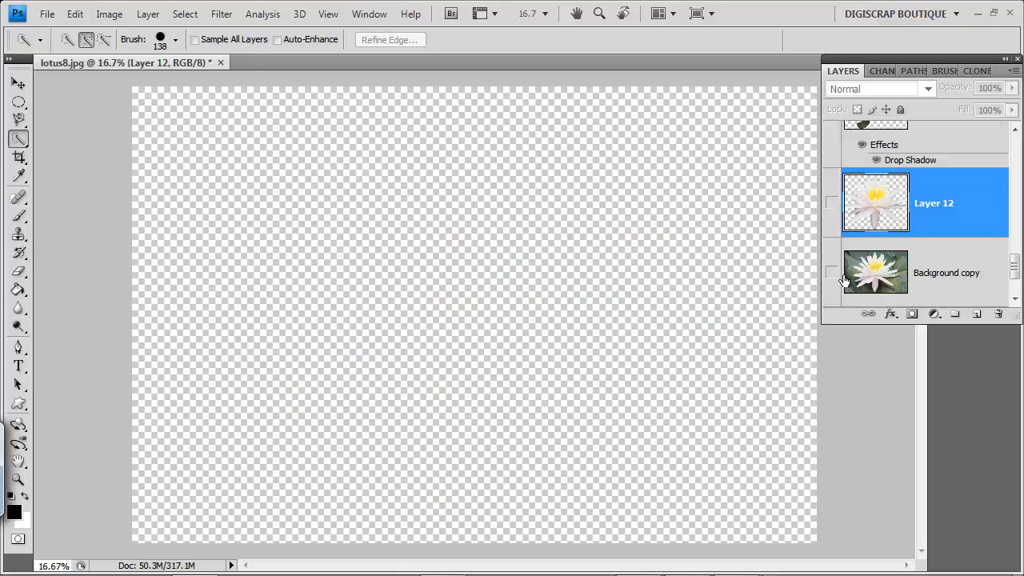
left_click(833, 273)
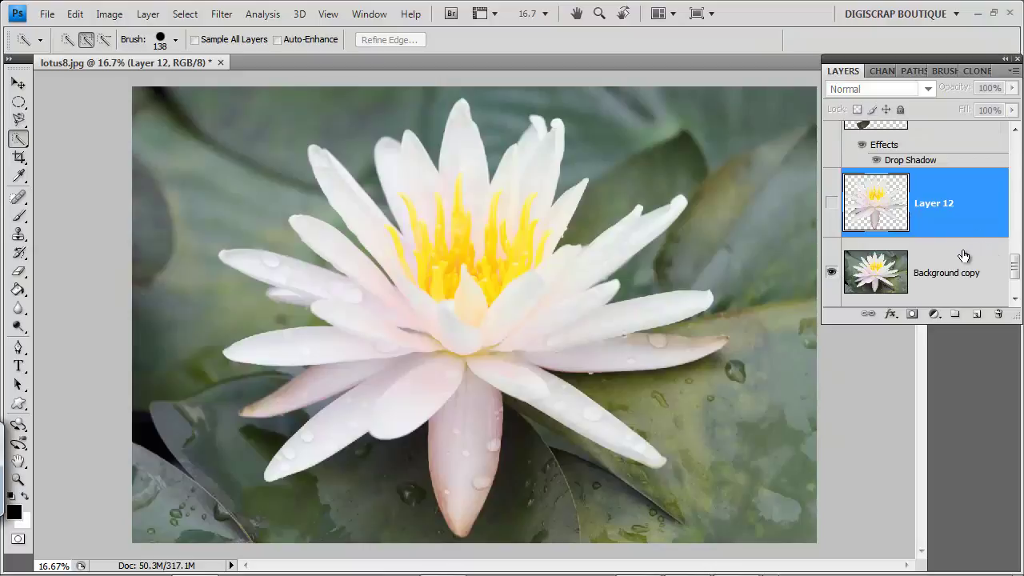
key("alt+bracketleft")
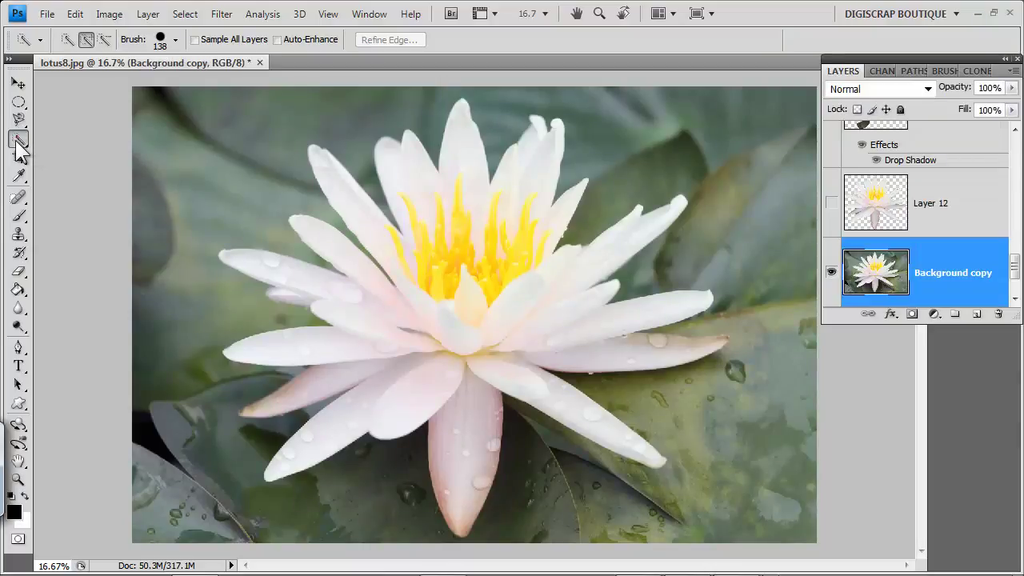
Switch to the Magic Wand tool and set its tolerance to 20.
left_click(18, 141)
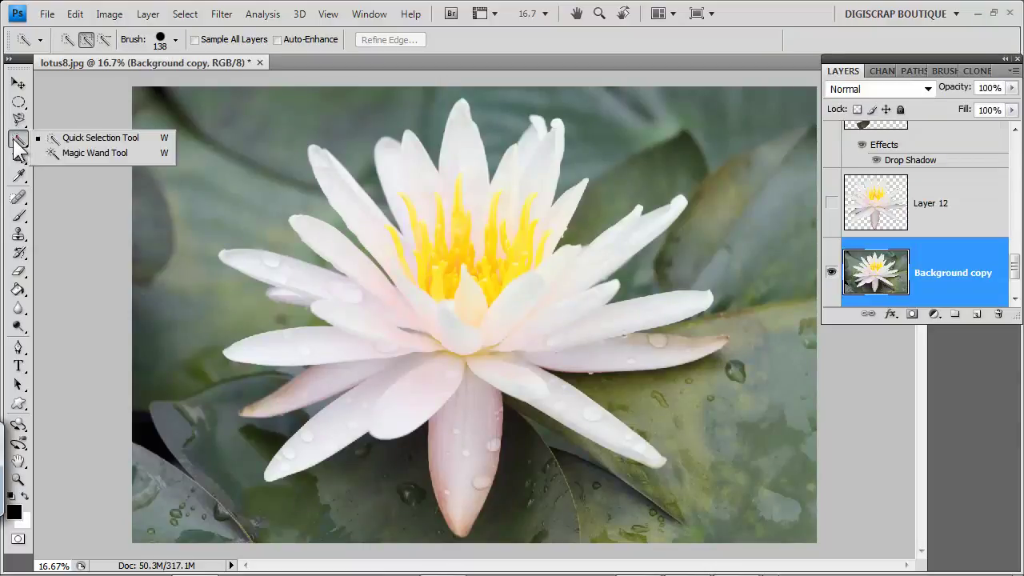
left_click(82, 154)
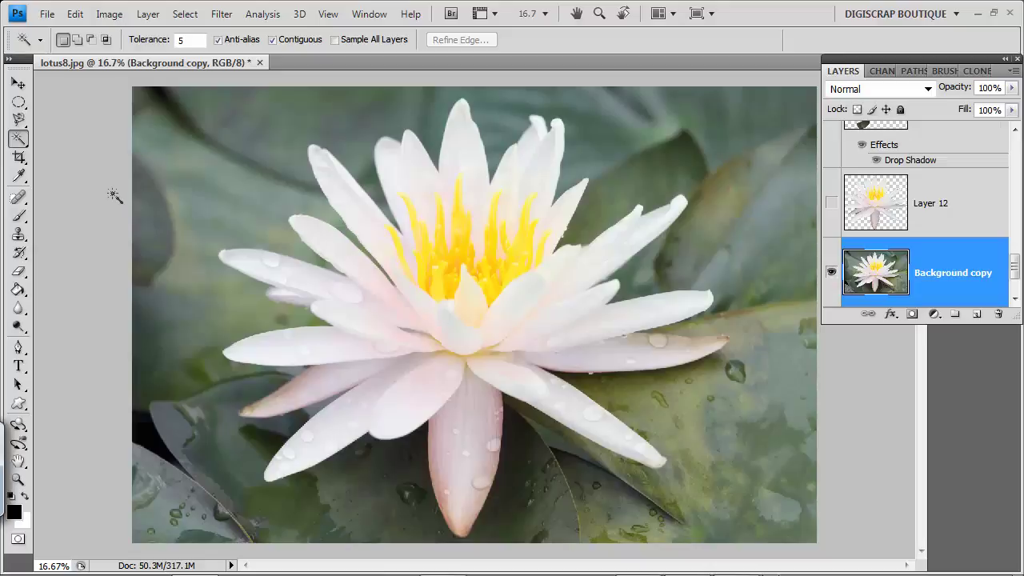
left_click(176, 44)
type("20")
Select the lotus petals one after another with the Magic Wand in add-to-selection mode, and deselect everything.
left_click(343, 196)
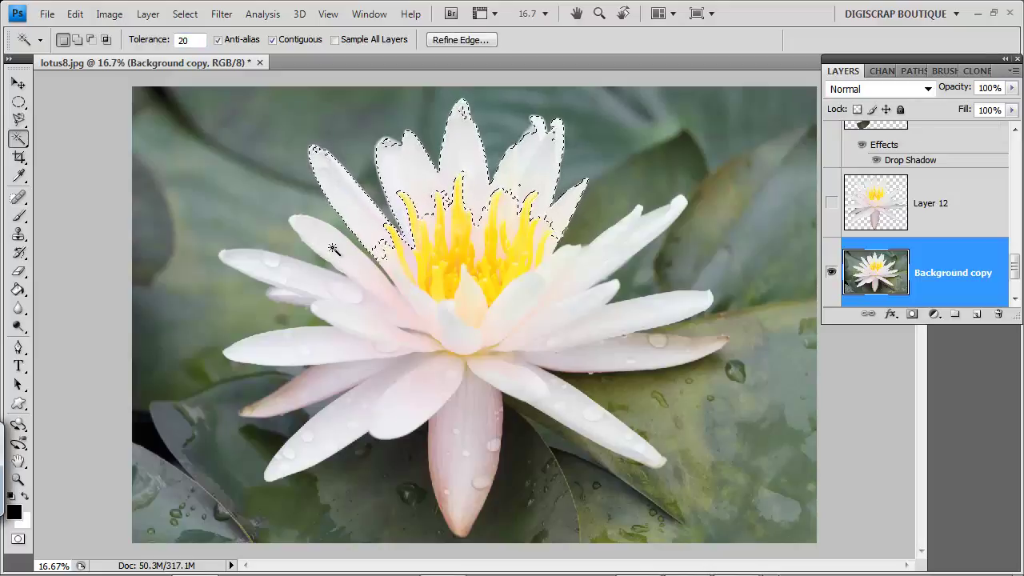
left_click(349, 266)
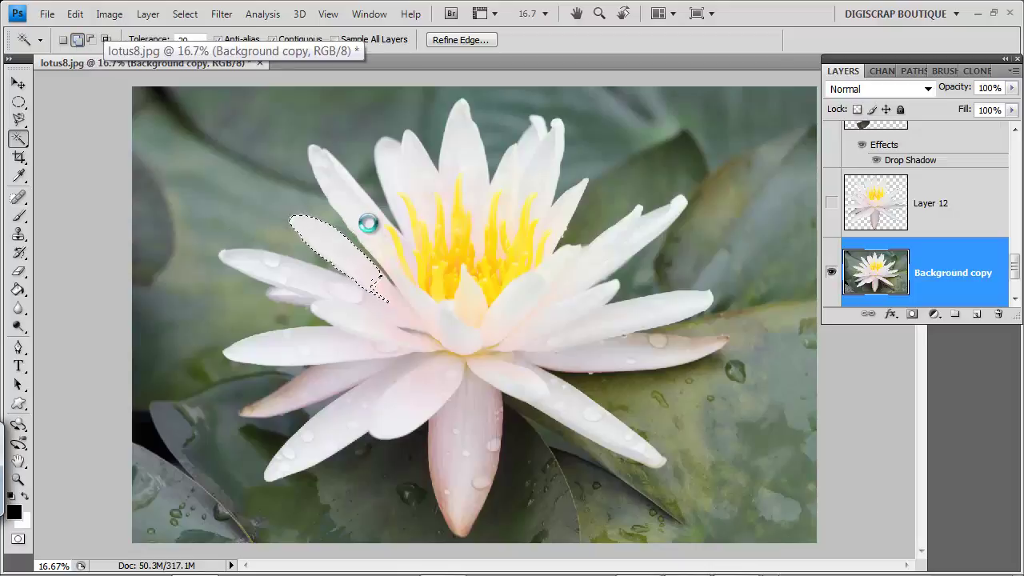
left_click(568, 286)
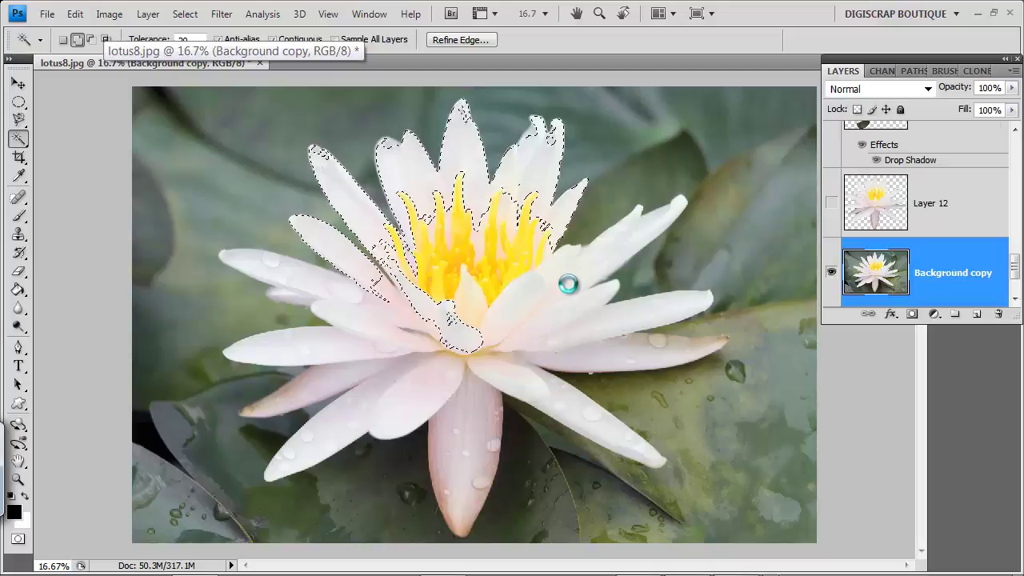
left_click(642, 314)
left_click(639, 355)
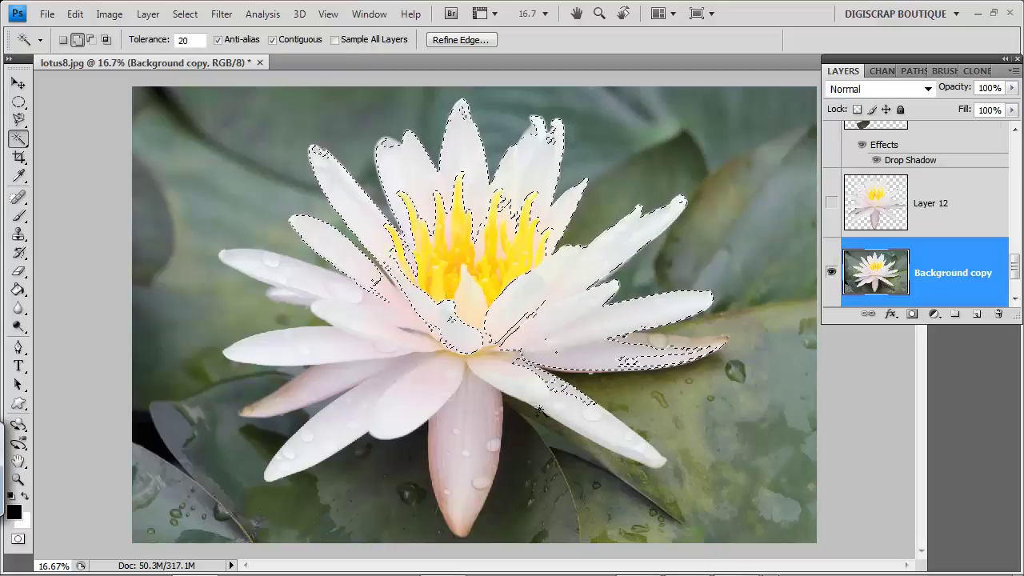
left_click(537, 402)
left_click(468, 427)
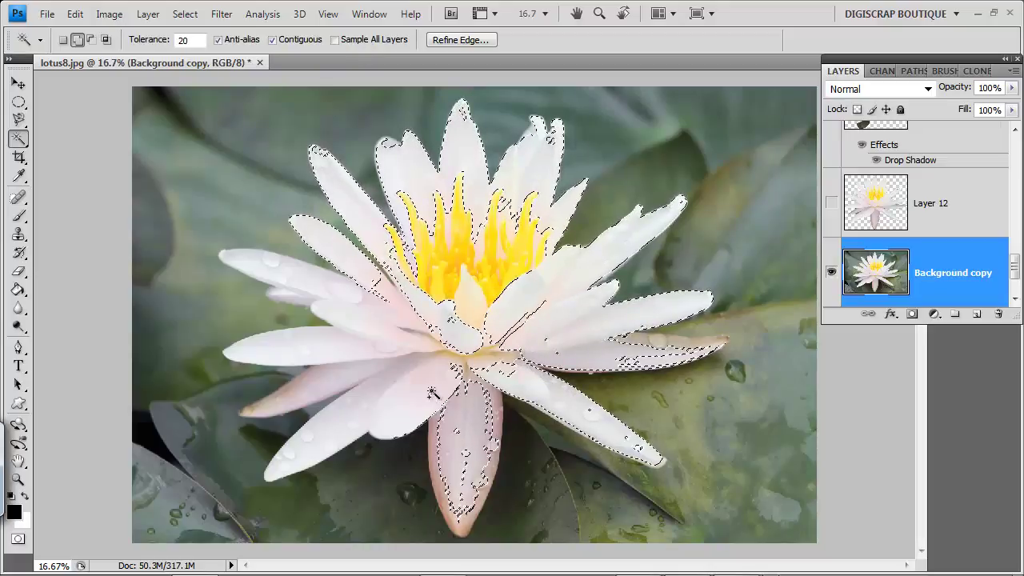
left_click(433, 393)
left_click(482, 409)
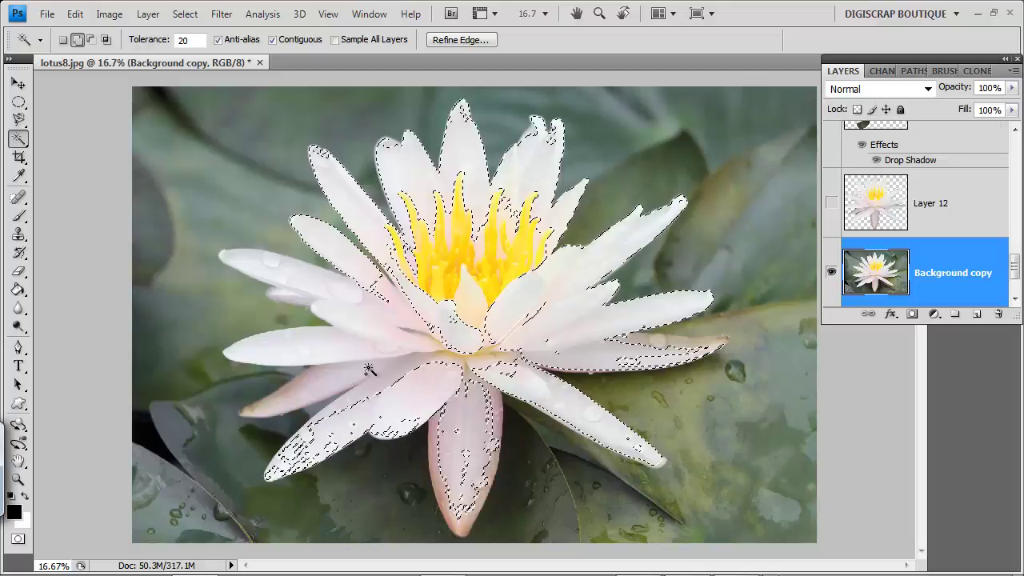
left_click(305, 348)
left_click(484, 341)
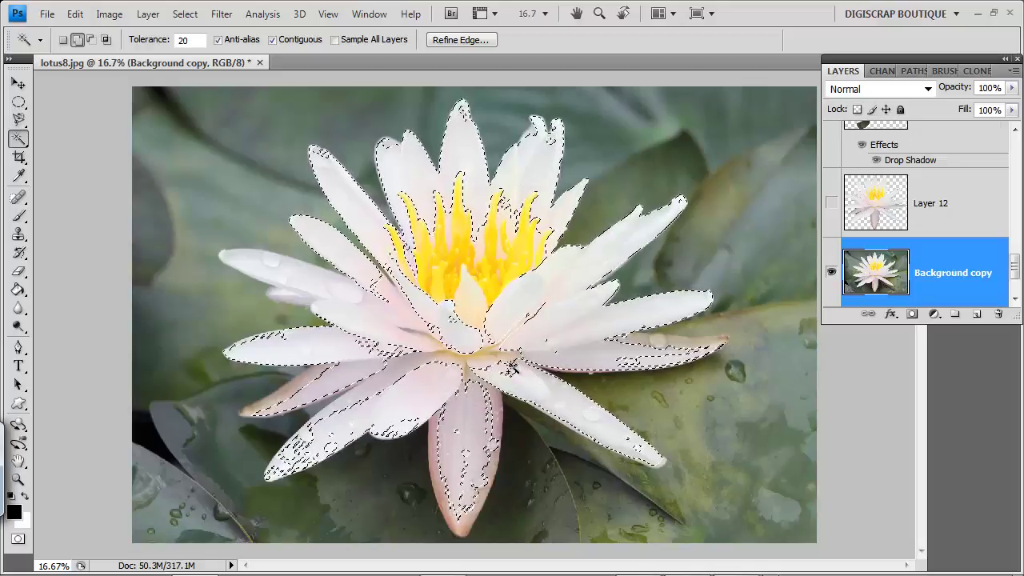
left_click(506, 361)
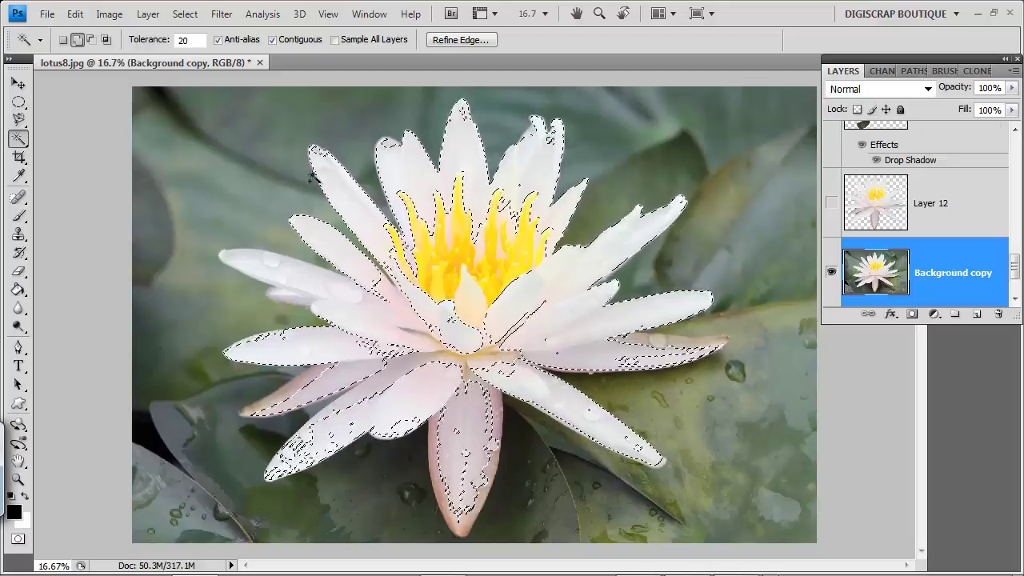
left_click(184, 15)
left_click(200, 54)
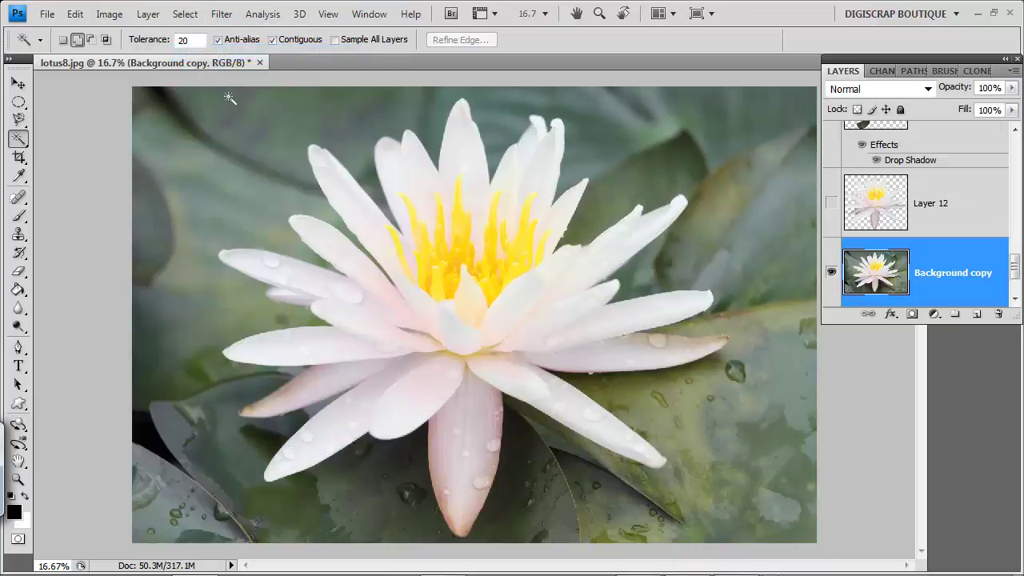
Select the petals with the Magic Wand at tolerance 50, stepping back the addition that spills onto the leaf.
left_click_drag(176, 42, 154, 48)
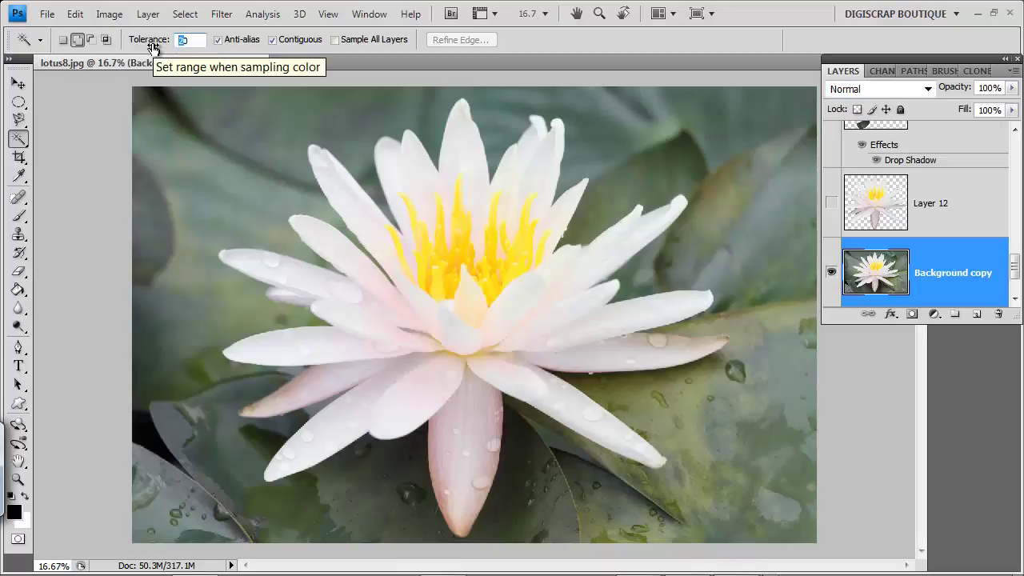
type("5")
left_click(372, 223)
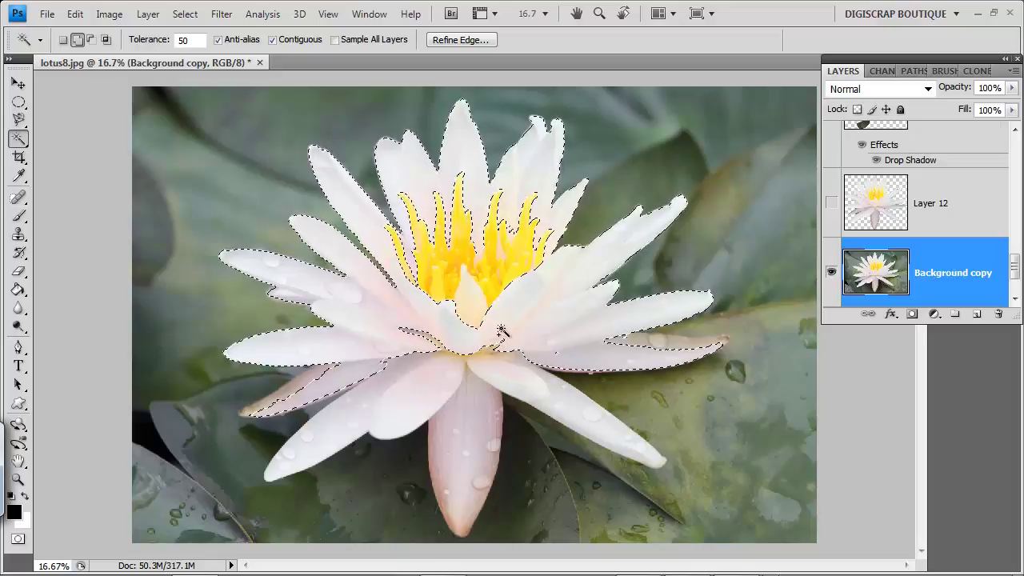
left_click(407, 391)
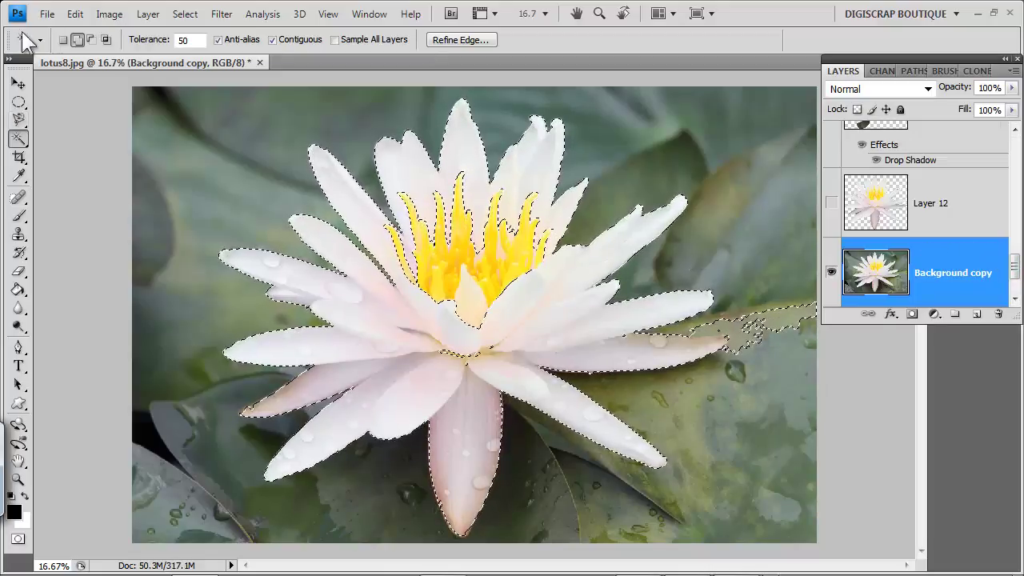
left_click(75, 13)
left_click(109, 72)
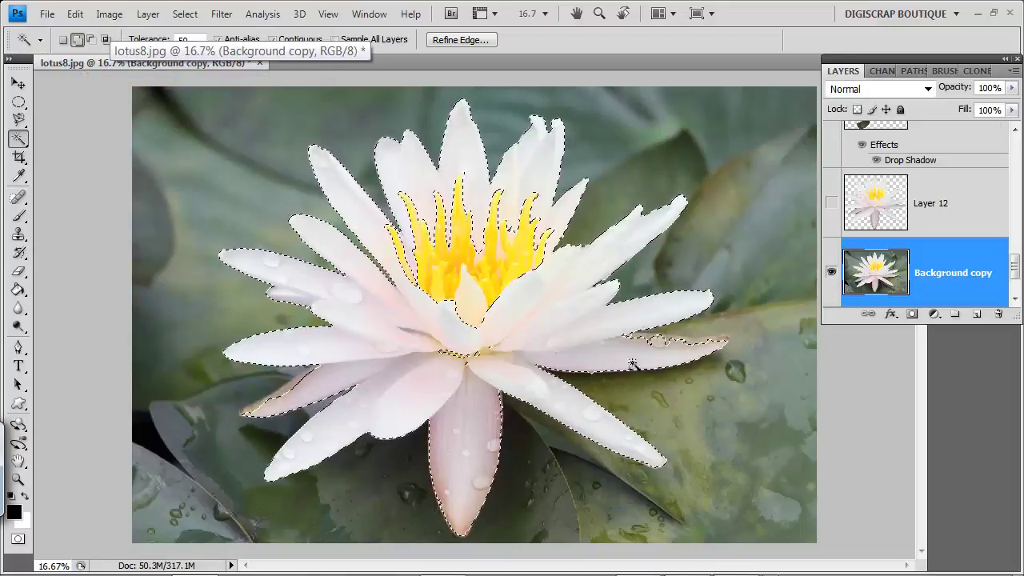
Add the right petal's upper edge to the selection at tolerance 20 and the yellow stamens at tolerance 50.
scroll(880, 240, "down", 1)
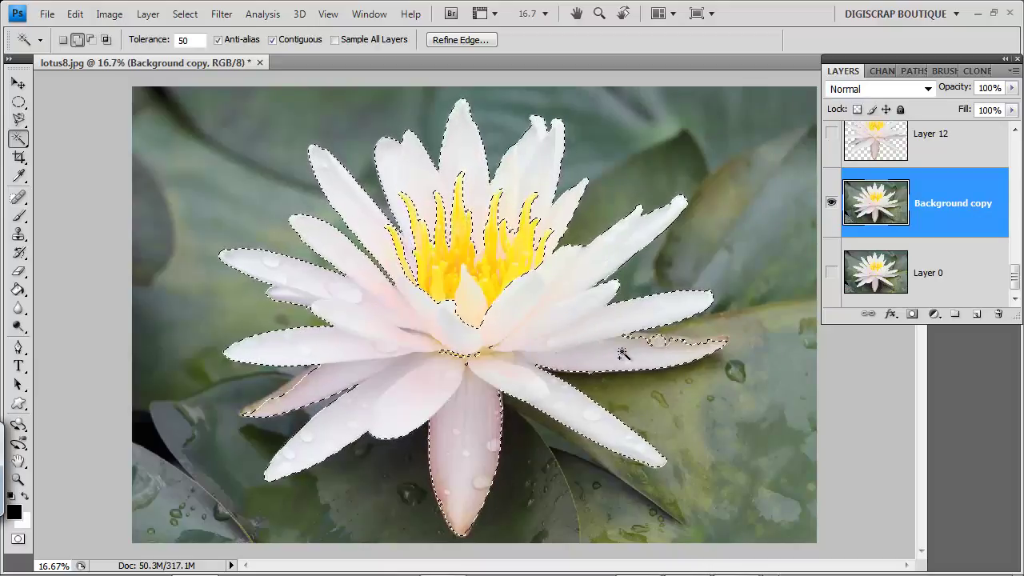
left_click(185, 40)
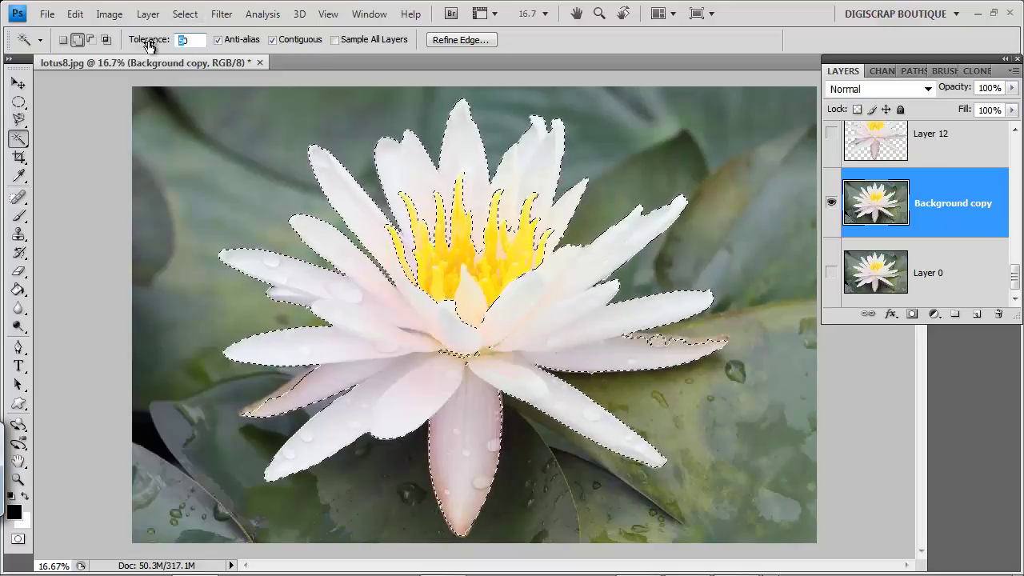
type("20")
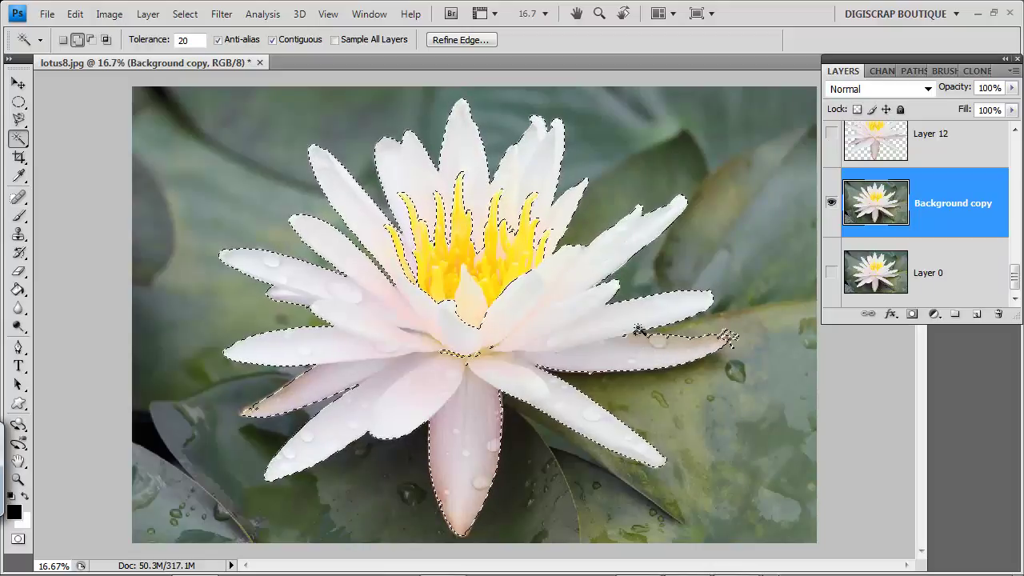
left_click(184, 40)
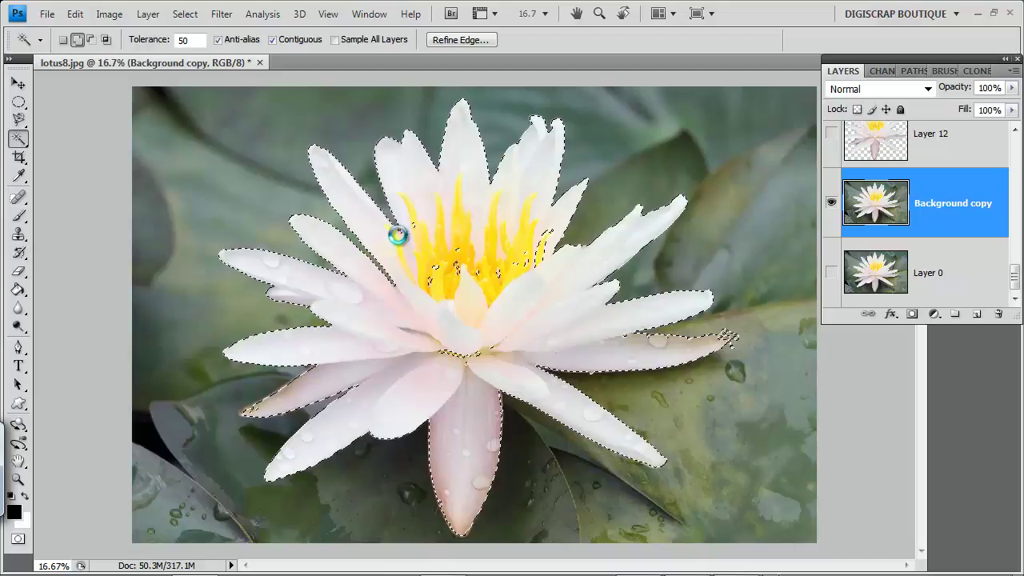
Enclose the stamens and flower centre with the Polygonal Lasso in add-to-selection mode to include the unselected gaps.
left_click(17, 120)
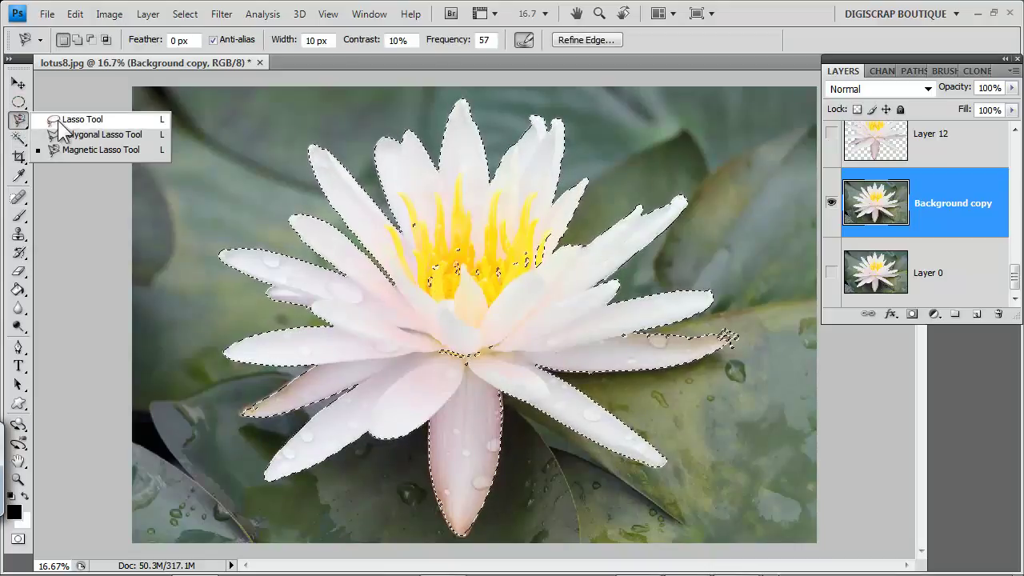
left_click(80, 134)
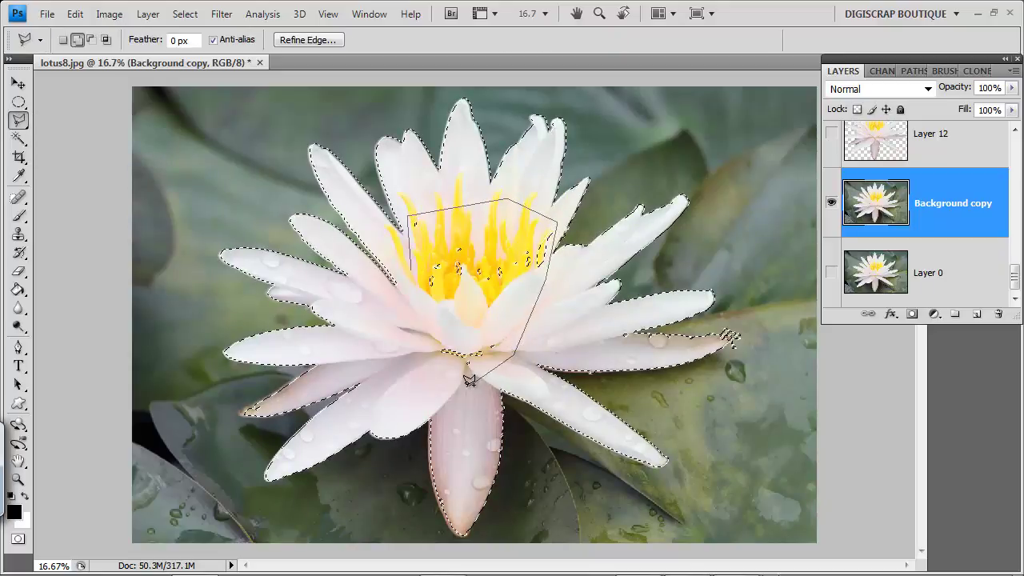
left_click(413, 268)
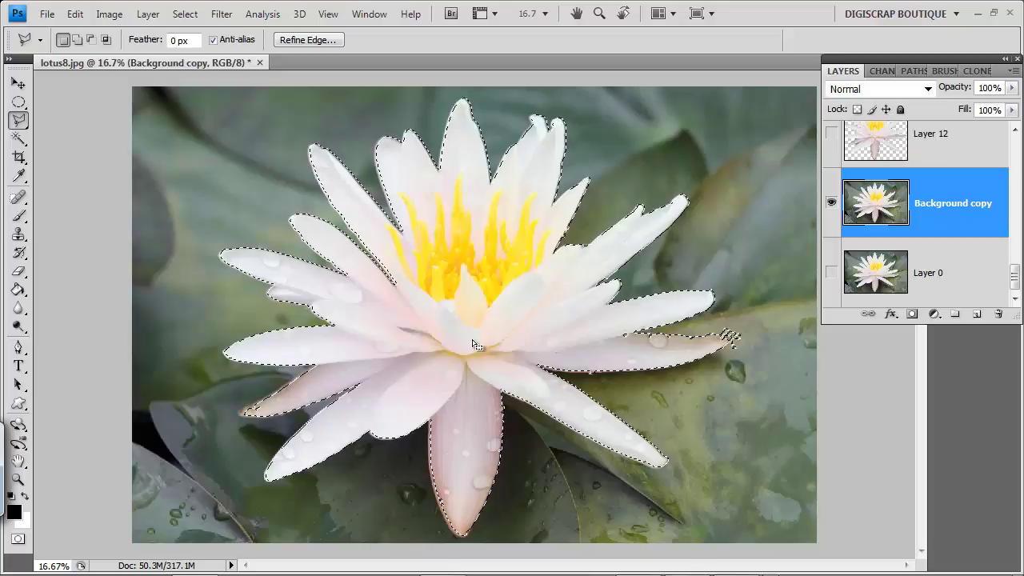
Deselect everything and select the green leaf background around the lotus with the Magic Wand at tolerance 50.
left_click(185, 13)
left_click(207, 54)
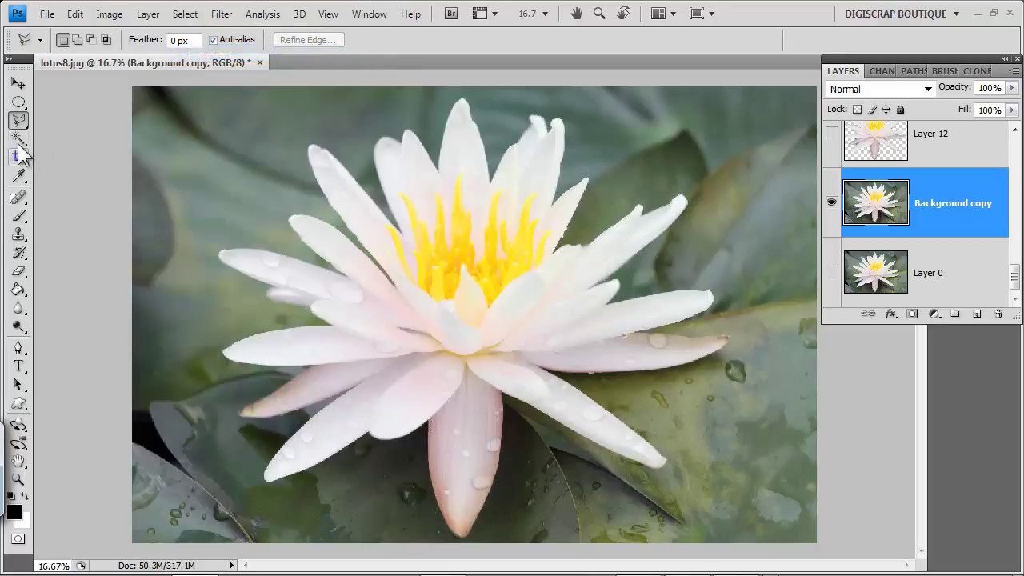
left_click(18, 138)
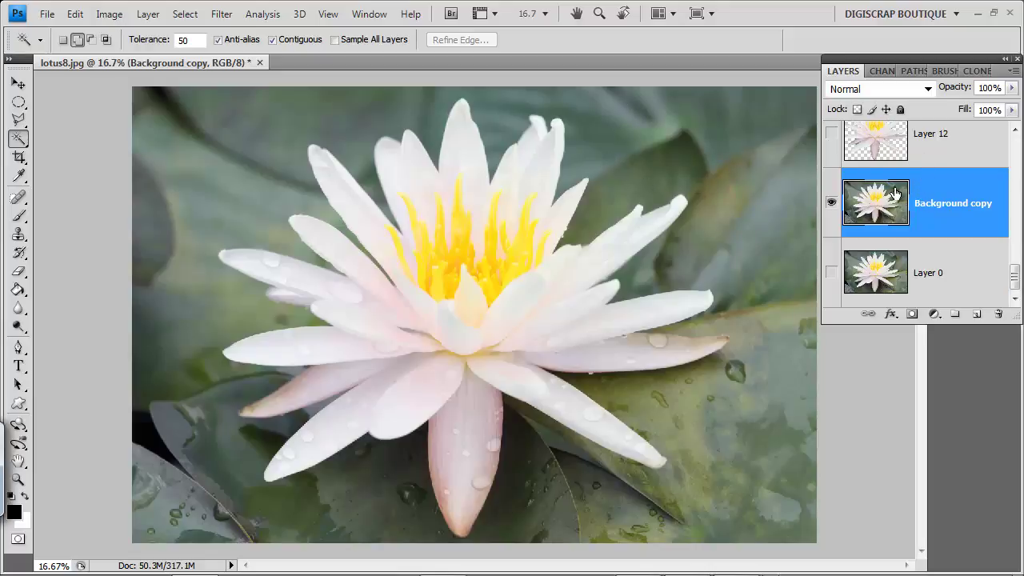
left_click_drag(880, 199, 592, 171)
left_click(579, 162)
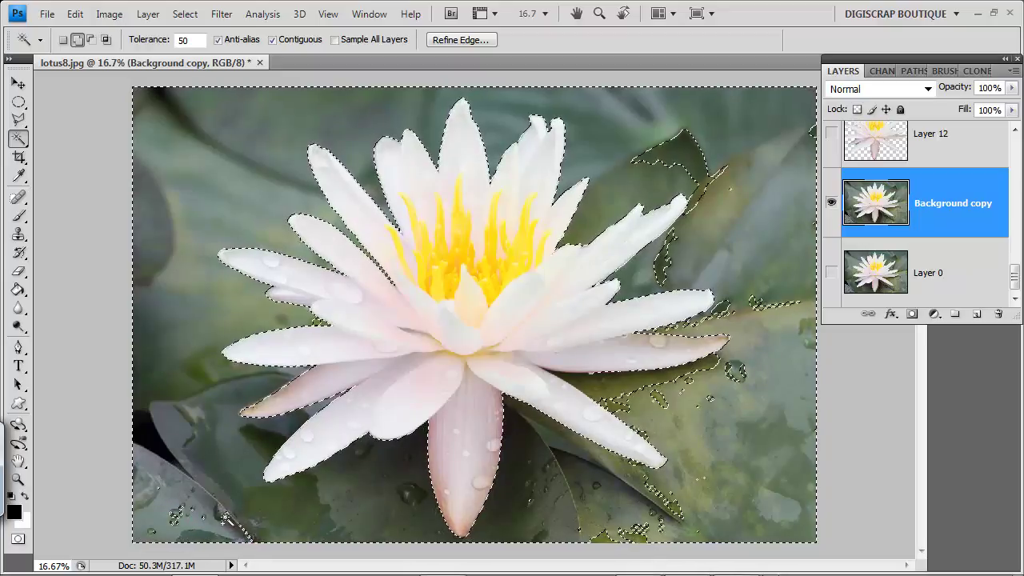
Add the unselected leaf patches along the photo's lower edge and right side with the Rectangular Marquee in add-to-selection mode.
left_click(19, 102)
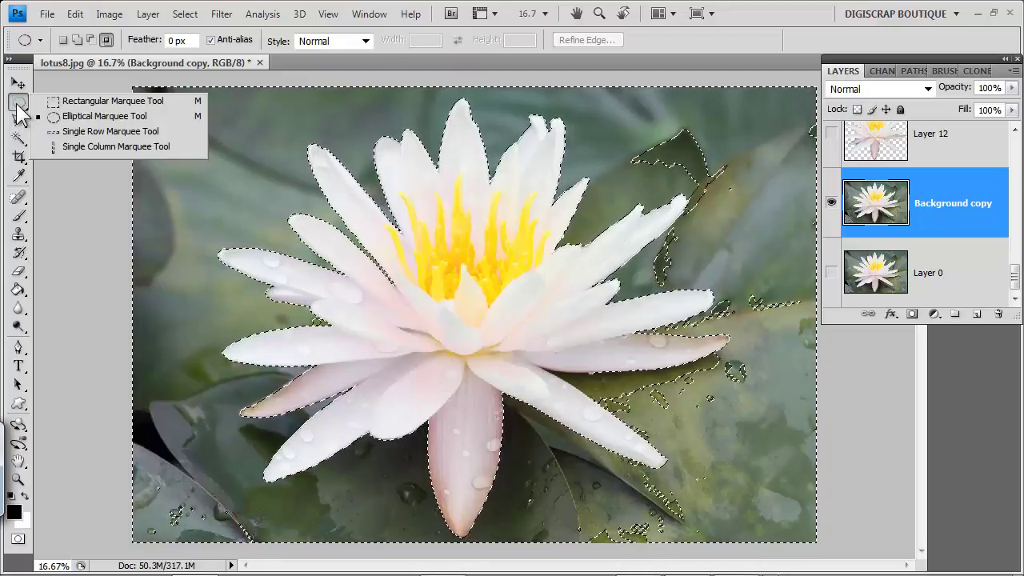
left_click(112, 102)
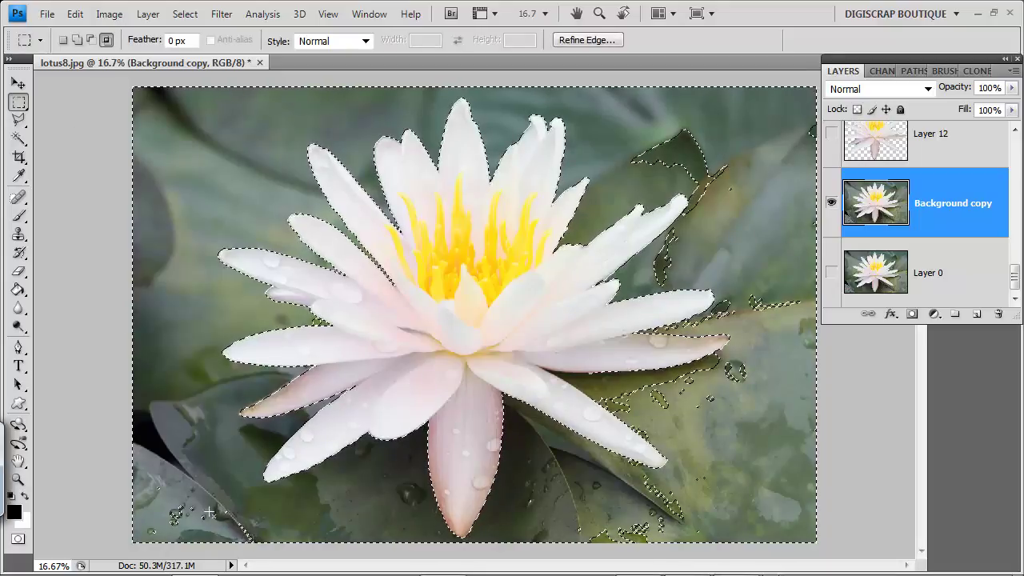
key("shift")
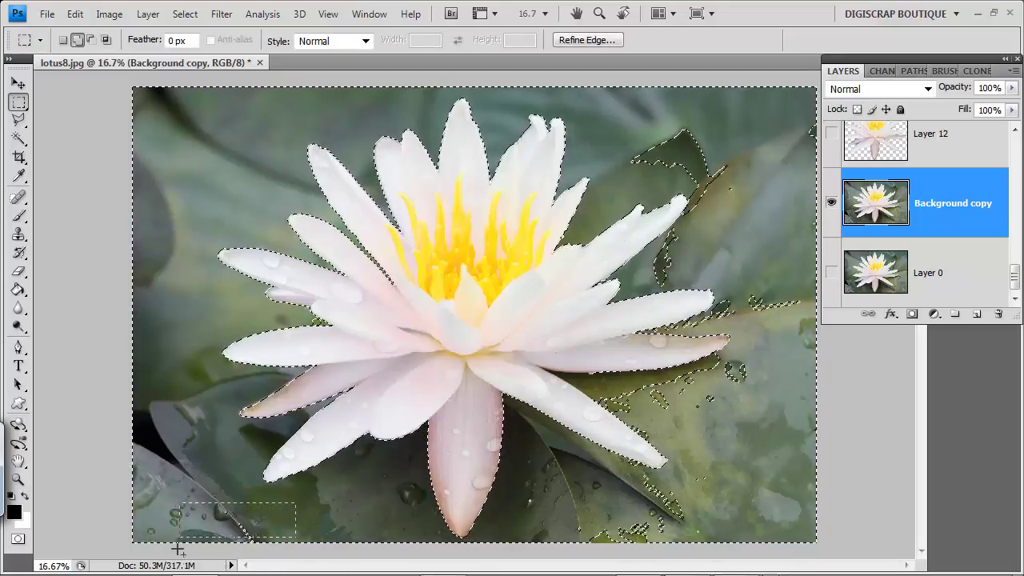
left_click_drag(521, 480, 687, 543)
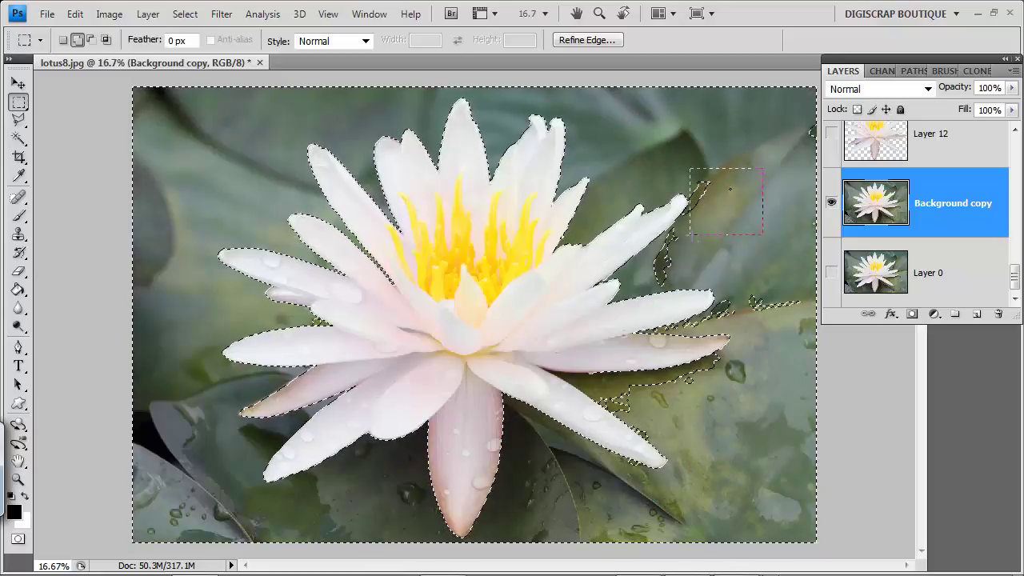
left_click_drag(848, 109, 883, 354)
left_click_drag(896, 571, 909, 573)
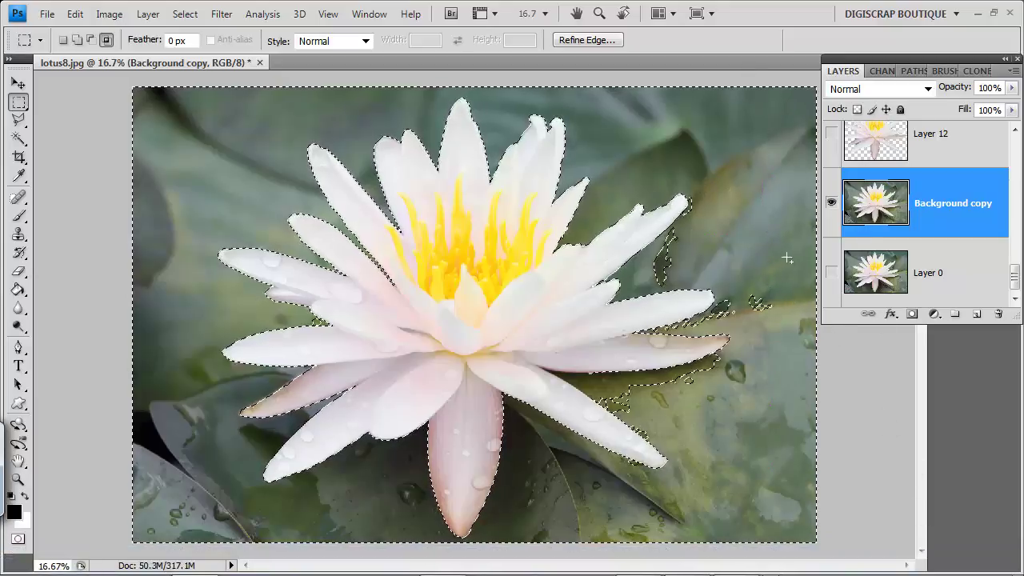
left_click_drag(791, 330, 792, 329)
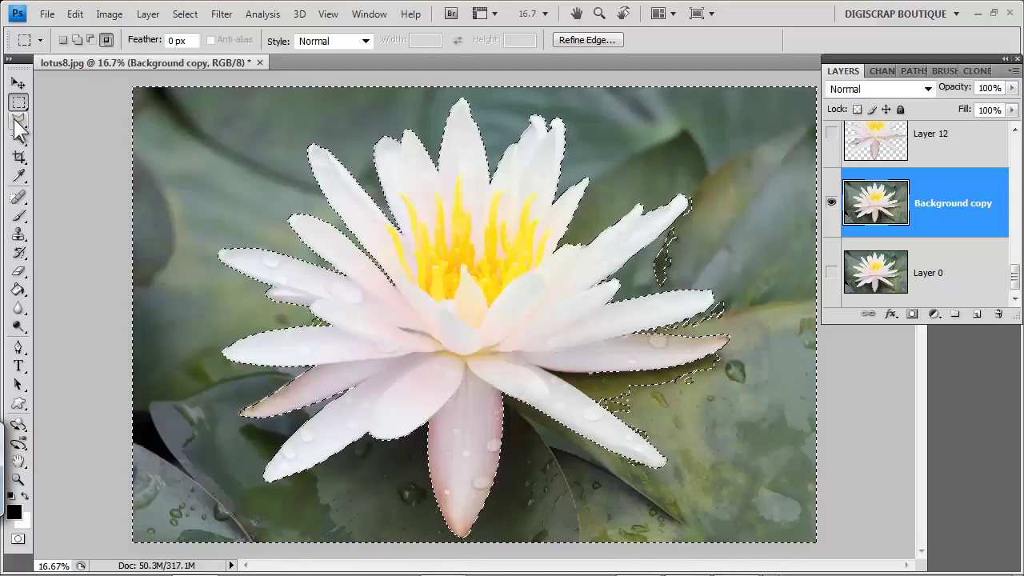
Add the unselected leaf area beneath the lower-right petals to the selection with the Polygonal Lasso.
mouse_move(18, 120)
left_mouse_down()
mouse_move(71, 142)
mouse_move(80, 132)
left_mouse_up()
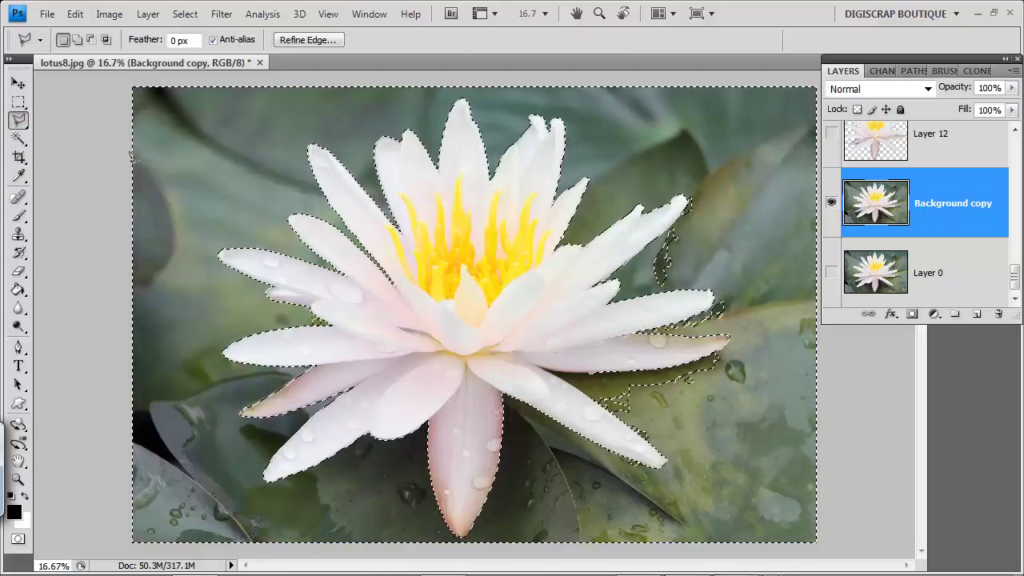
left_click(662, 452, "shift")
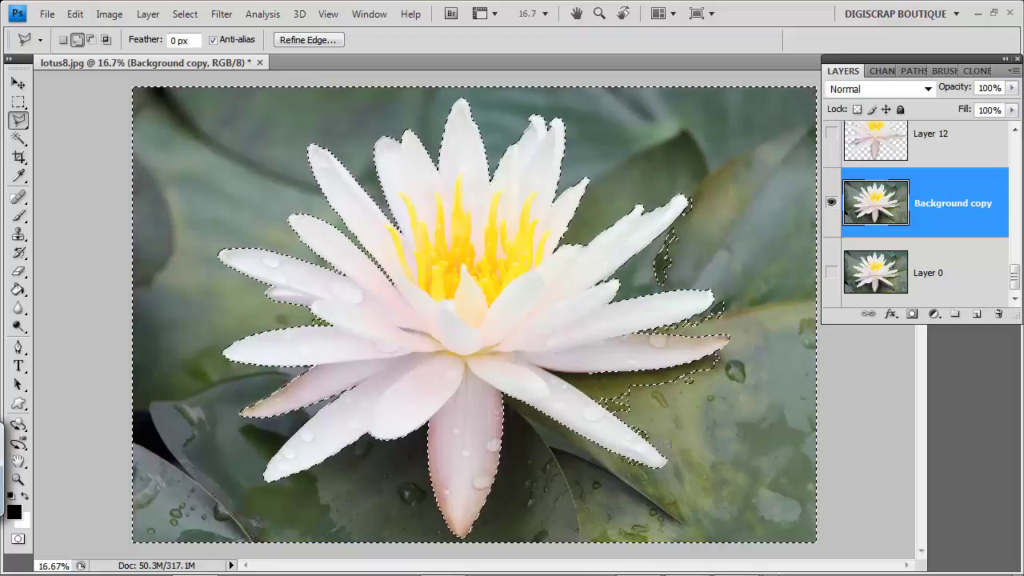
left_click(622, 421)
left_click(576, 386)
left_click(542, 360)
left_click(645, 371)
left_click(678, 366)
left_click(717, 353)
left_click(764, 373)
left_click(724, 461)
double_click(681, 457)
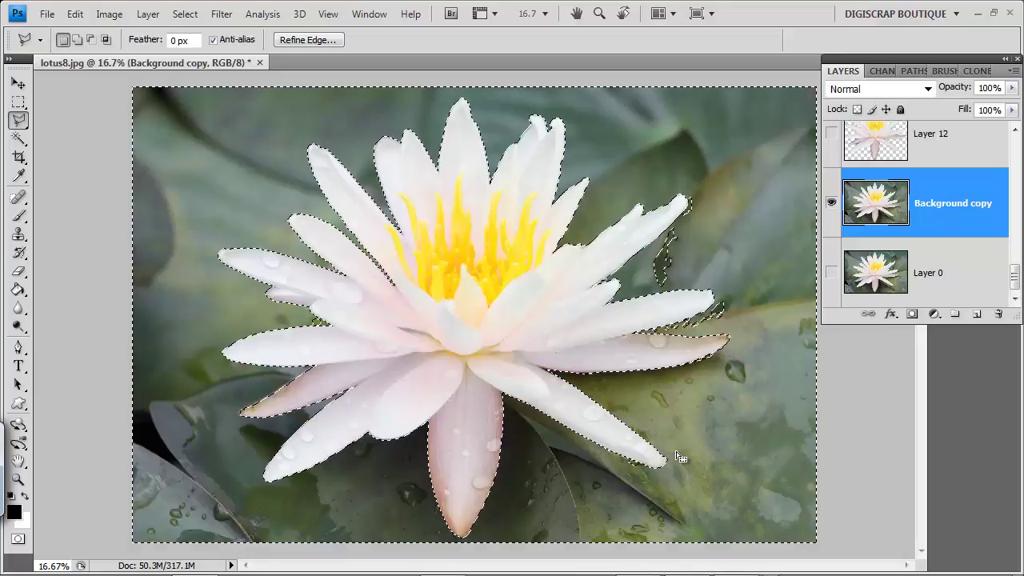
Add the leaf patches beside the upper-right petal tip to the selection with a Polygonal Lasso outline.
left_click(657, 283)
left_click(710, 266)
left_click(711, 193)
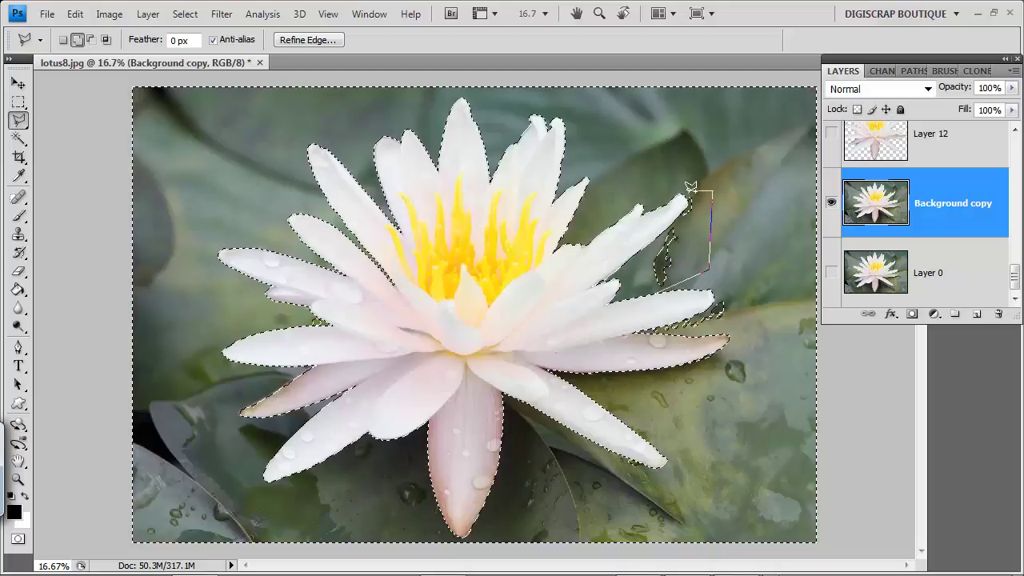
left_click(689, 192)
double_click(636, 287)
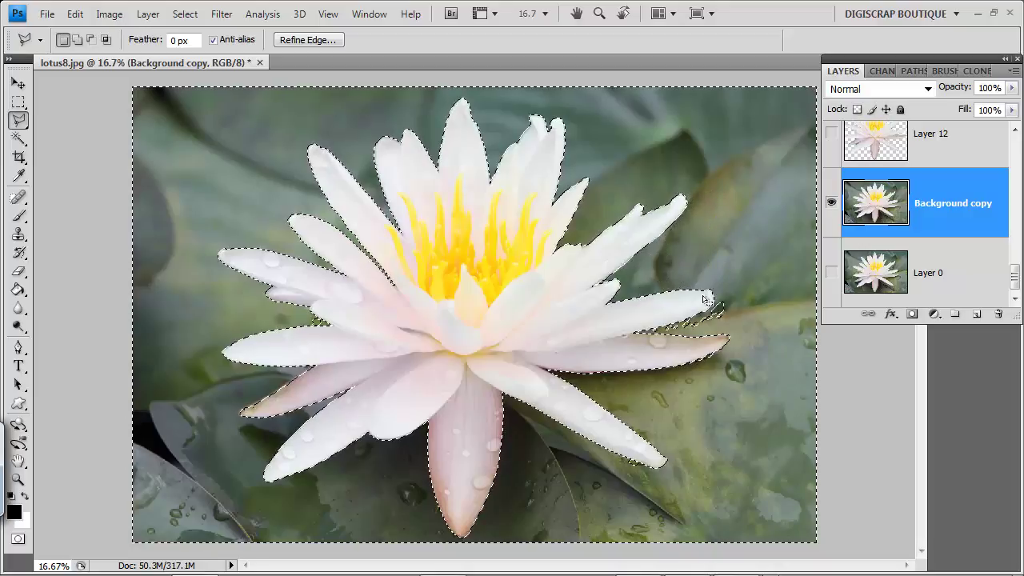
Add the remaining leaf sliver between the two long right petals to the selection with the Polygonal Lasso.
left_click(748, 304, "shift")
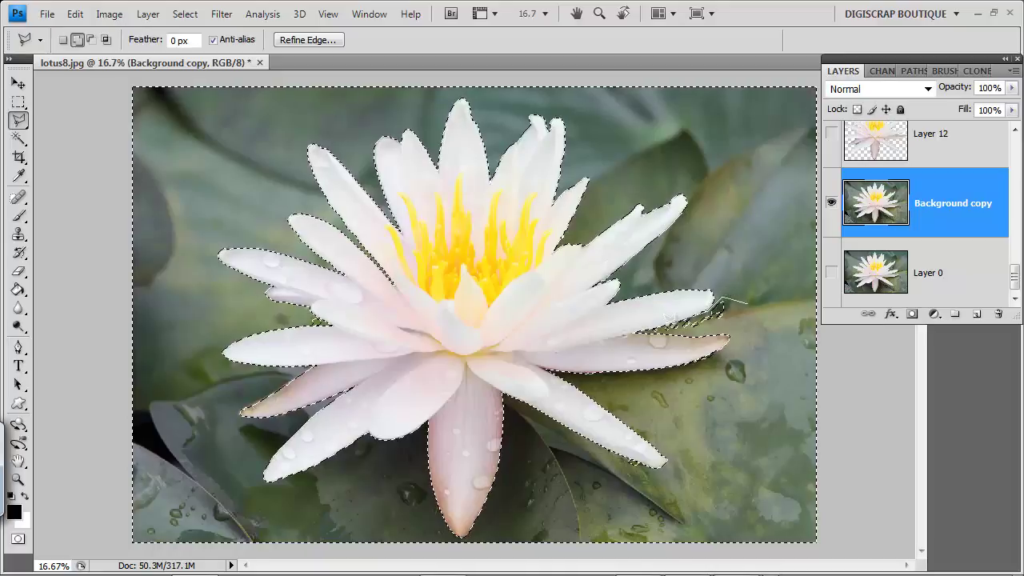
left_click(644, 329)
left_click(680, 329)
double_click(756, 316)
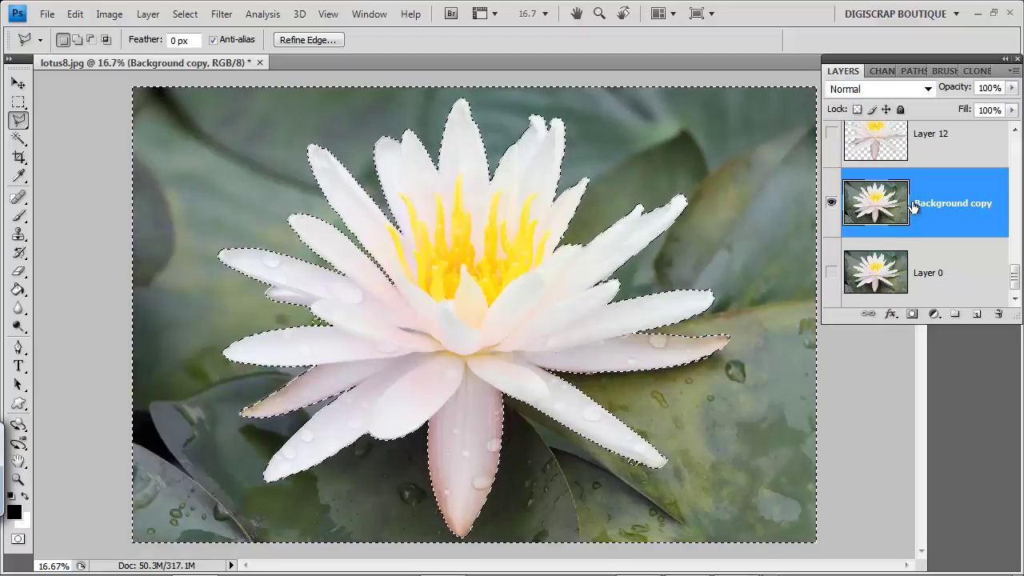
Delete the selected leaf background from the Background copy layer and deselect.
key("Delete")
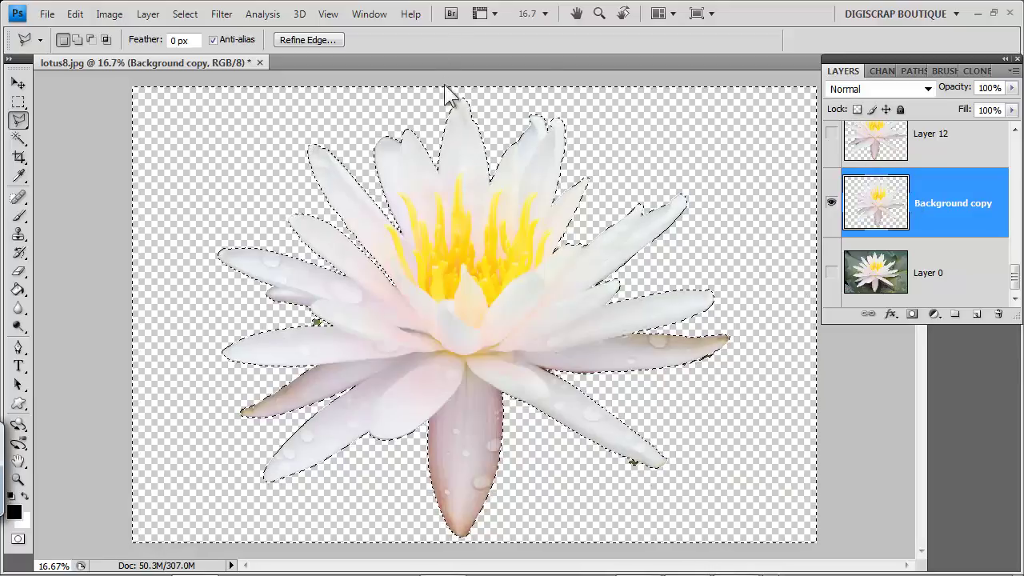
left_click(184, 15)
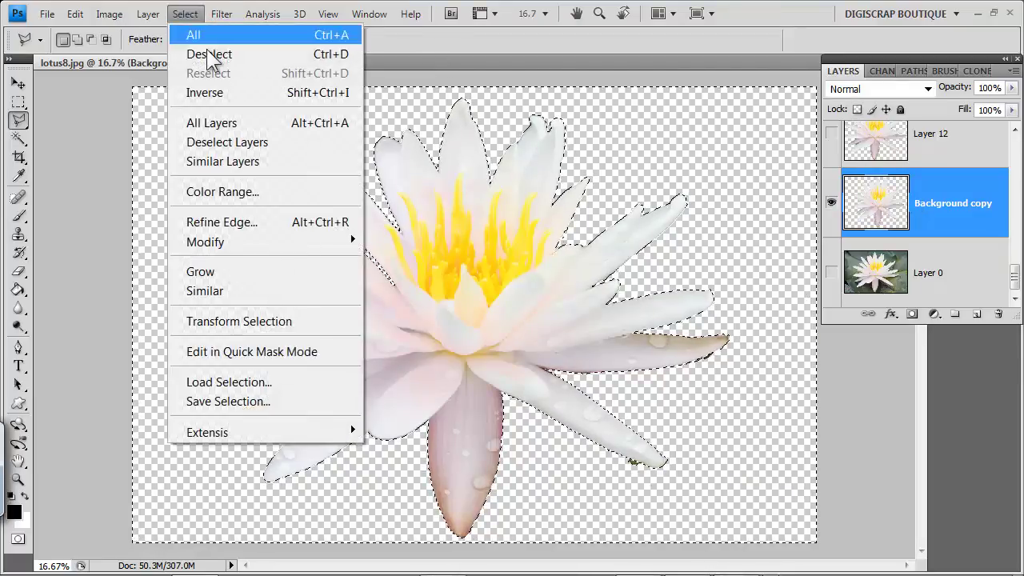
left_click(210, 51)
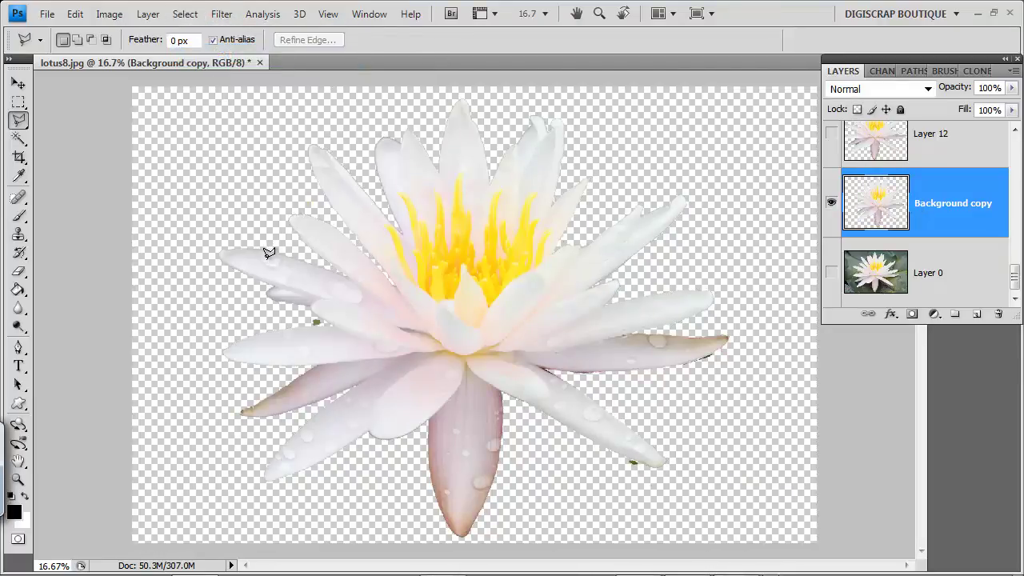
Switch back to the Magic Wand tool.
left_click(18, 140)
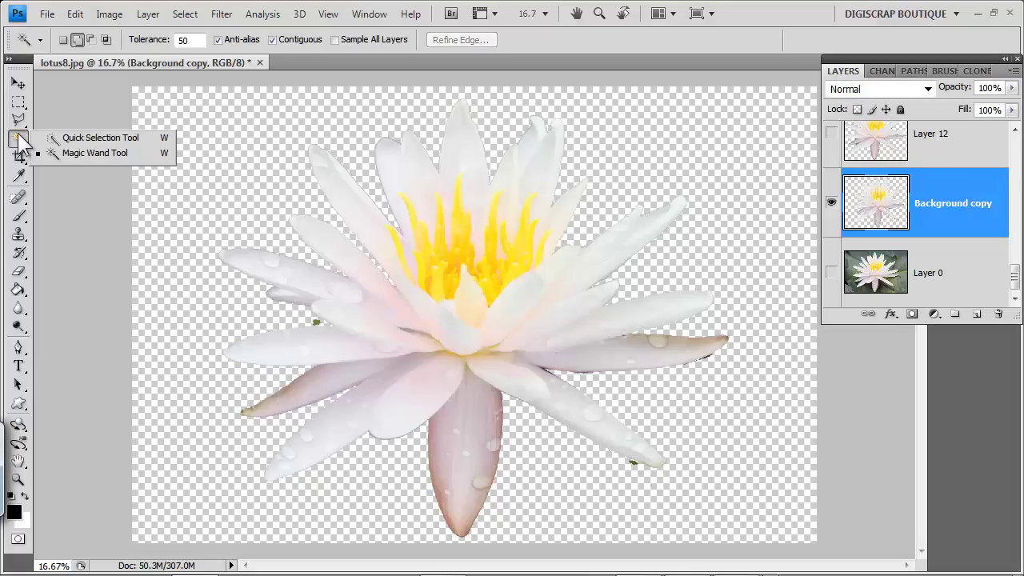
left_click(74, 153)
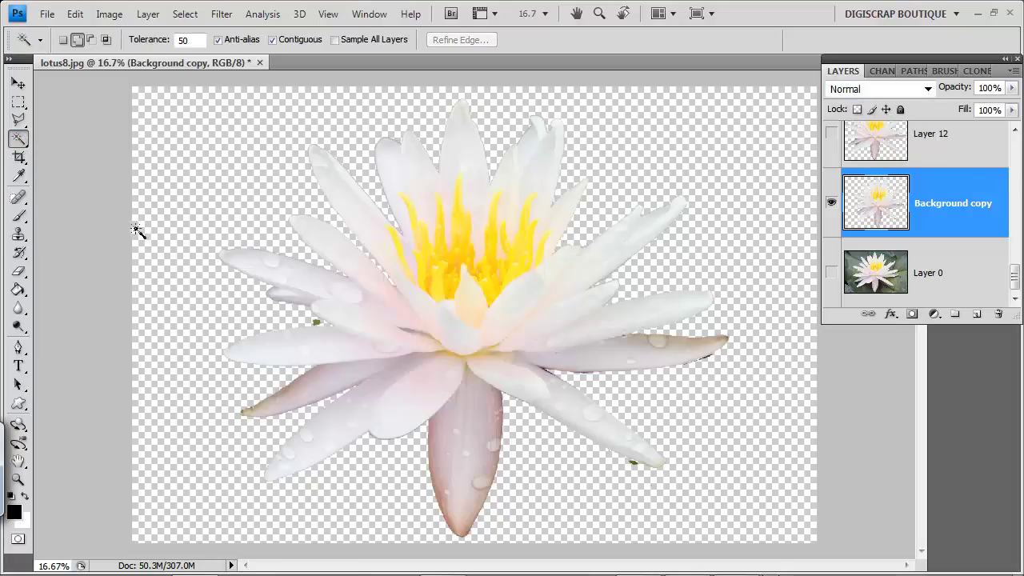